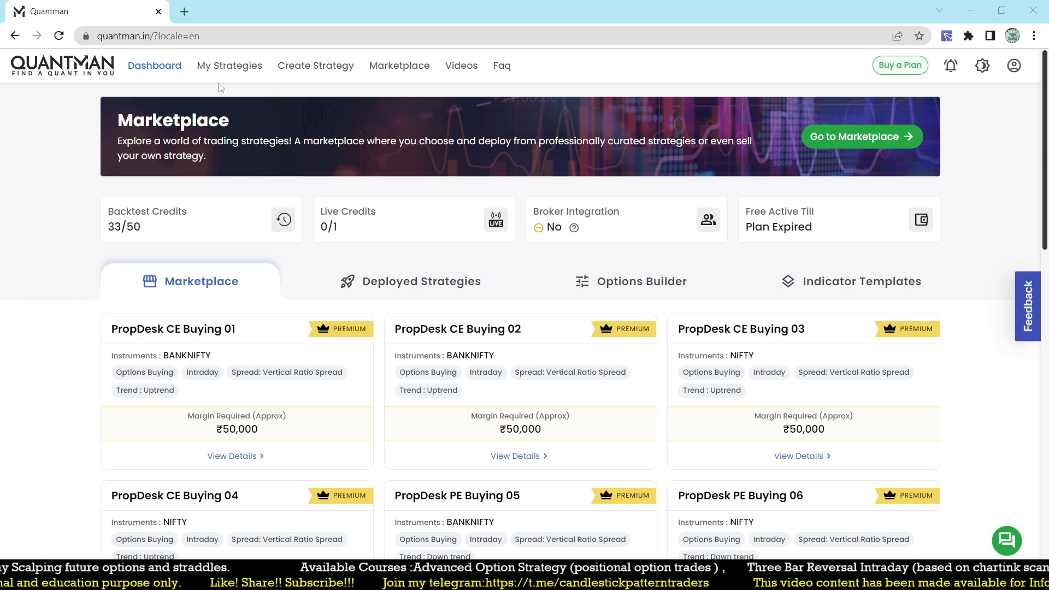
# Start creating a new strategy and set its backtest start date to 06/10/2017.
pyautogui.click(295, 66)
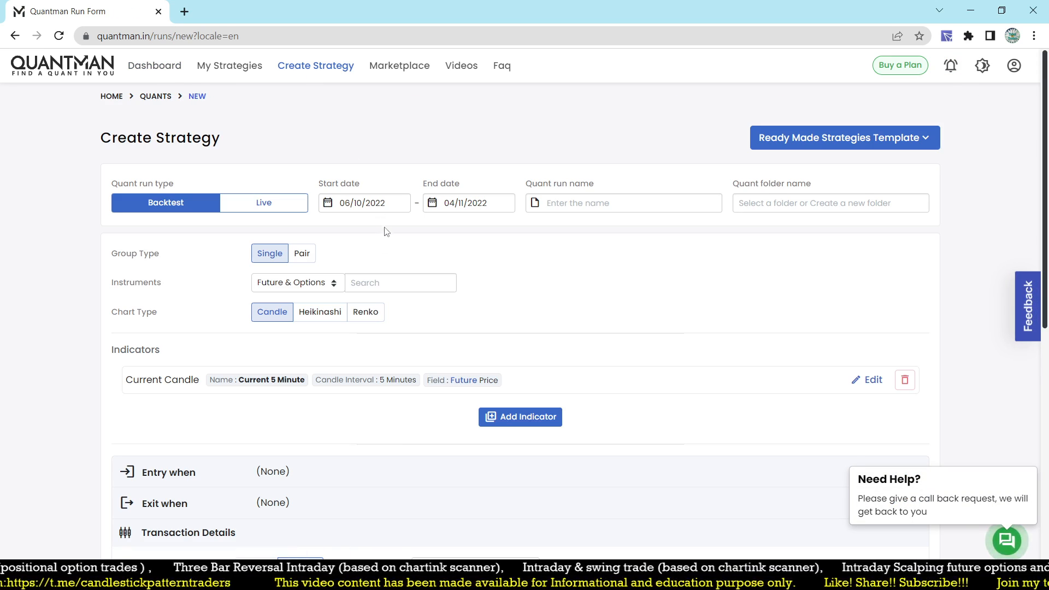
pyautogui.click(391, 204)
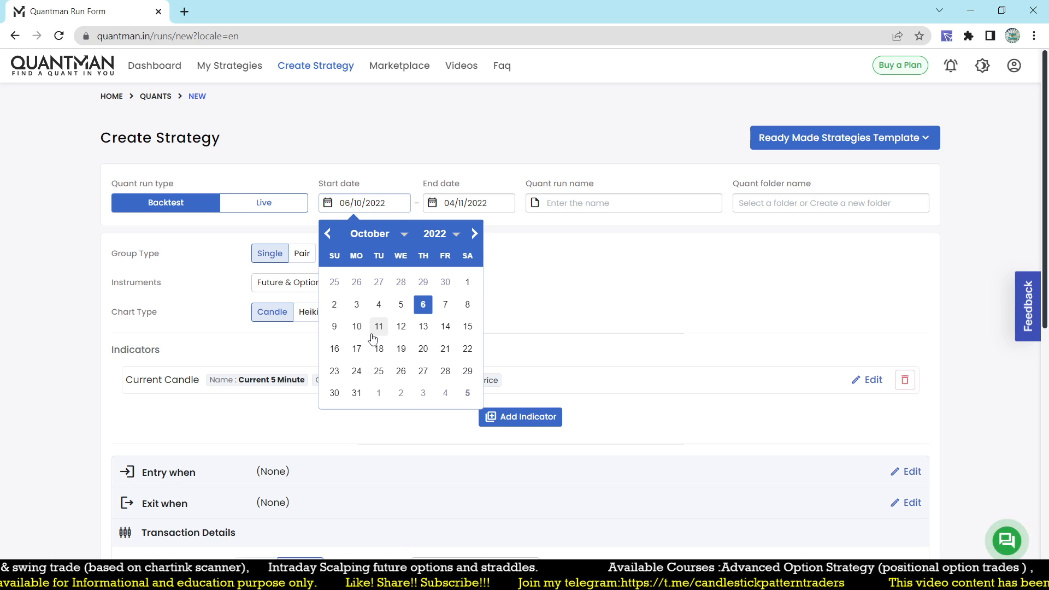
pyautogui.click(439, 238)
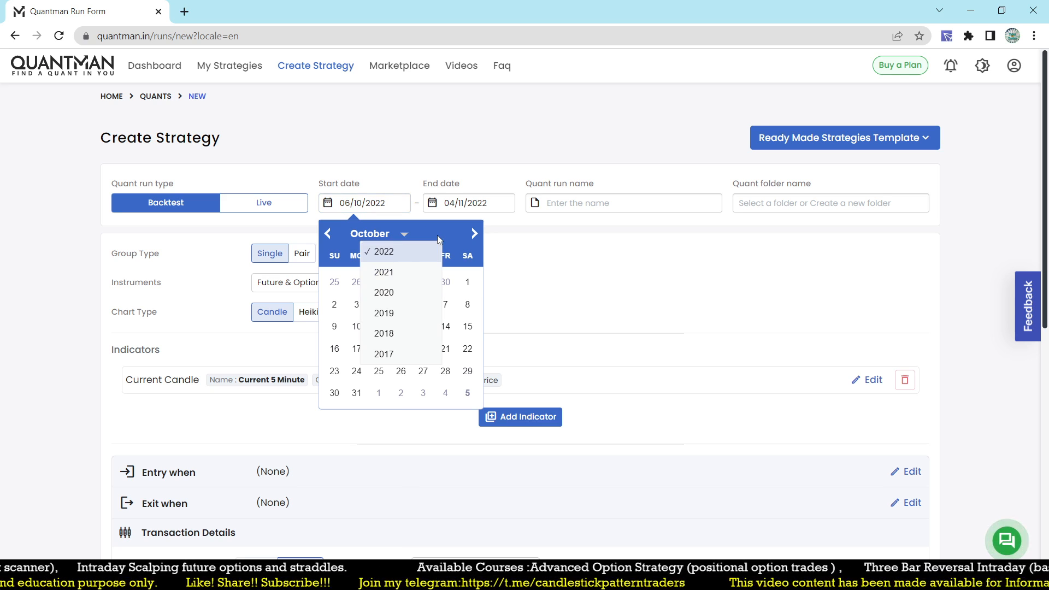
pyautogui.click(388, 272)
pyautogui.click(437, 237)
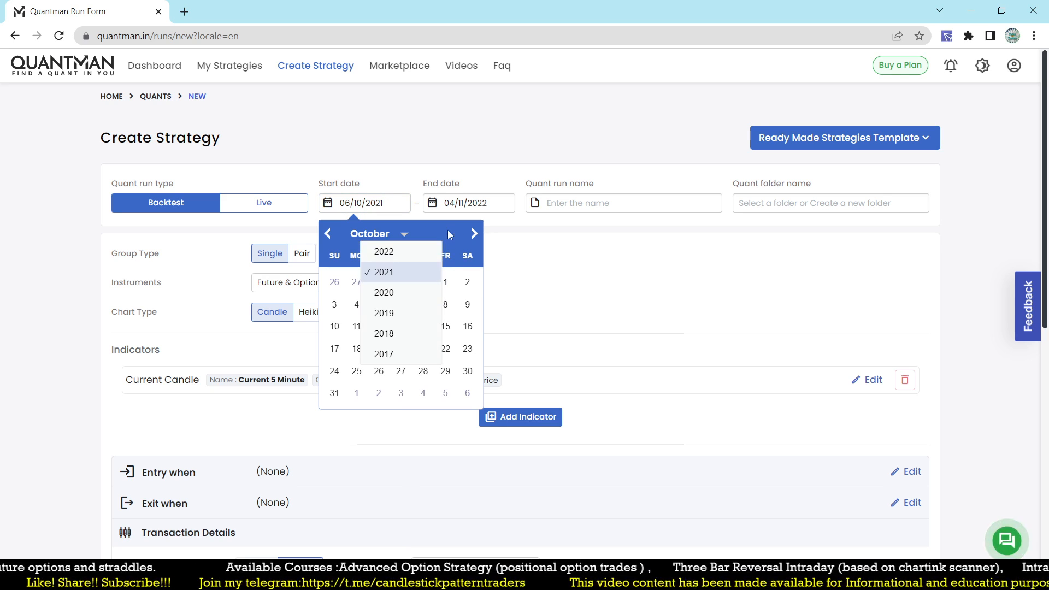
pyautogui.click(383, 355)
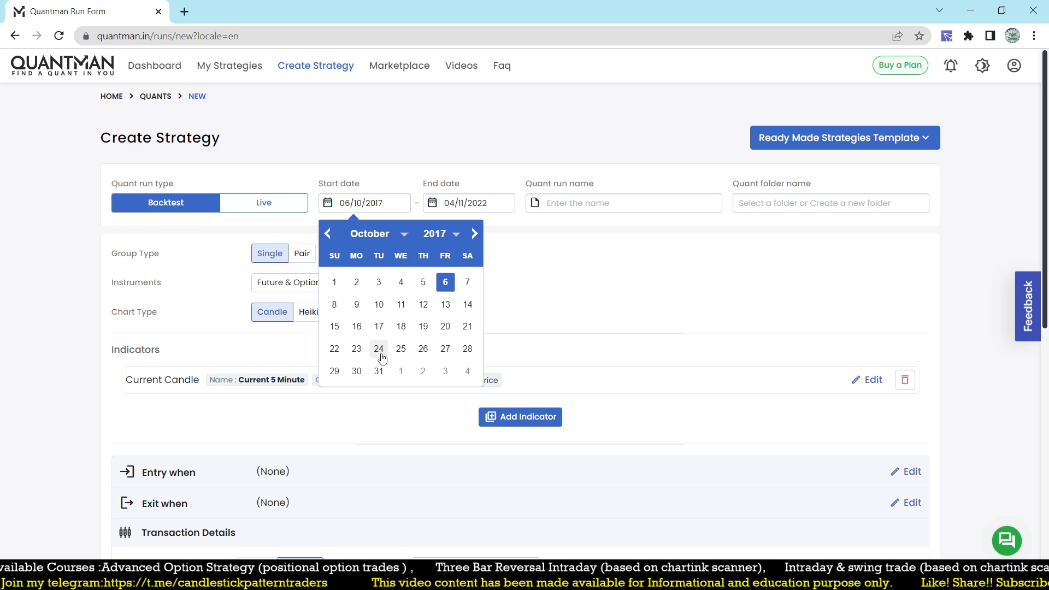
pyautogui.click(444, 283)
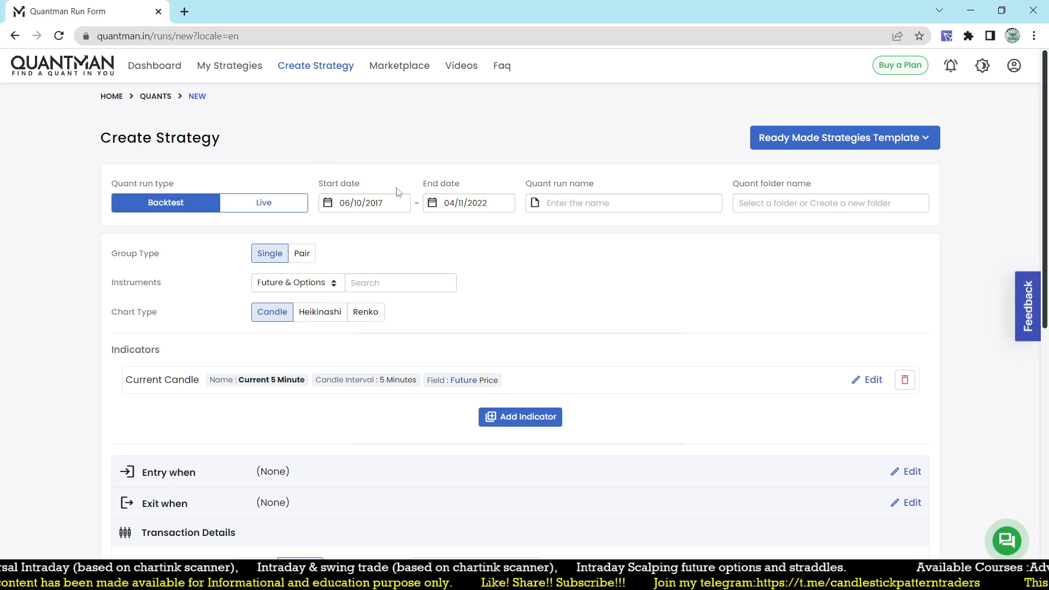
# Add BANKNIFTY as the Future & Options instrument and remove the default Current Candle indicator.
pyautogui.click(317, 289)
pyautogui.click(379, 281)
pyautogui.click(384, 281)
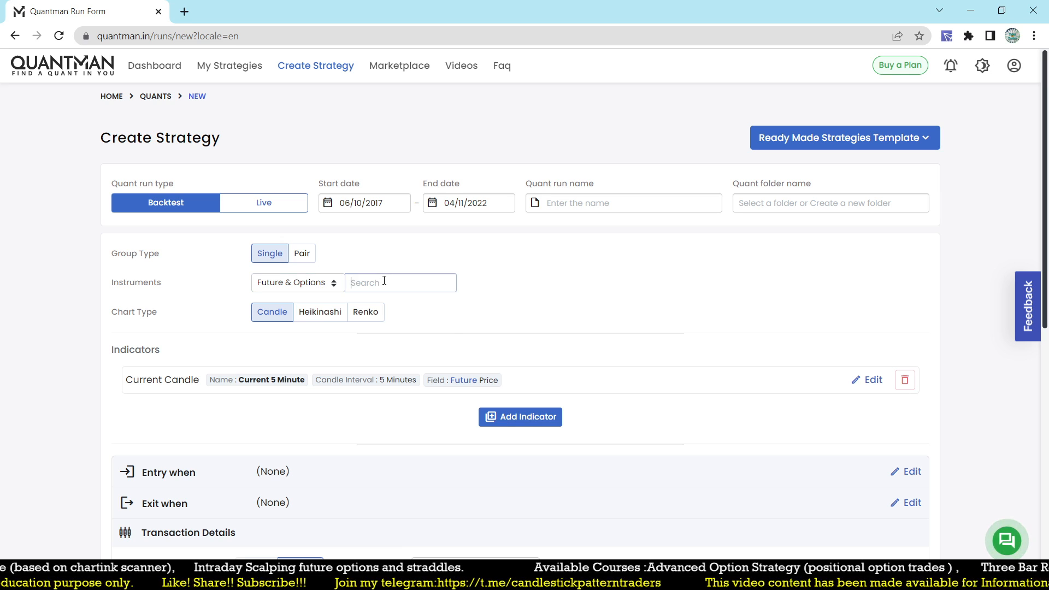
pyautogui.write('bank')
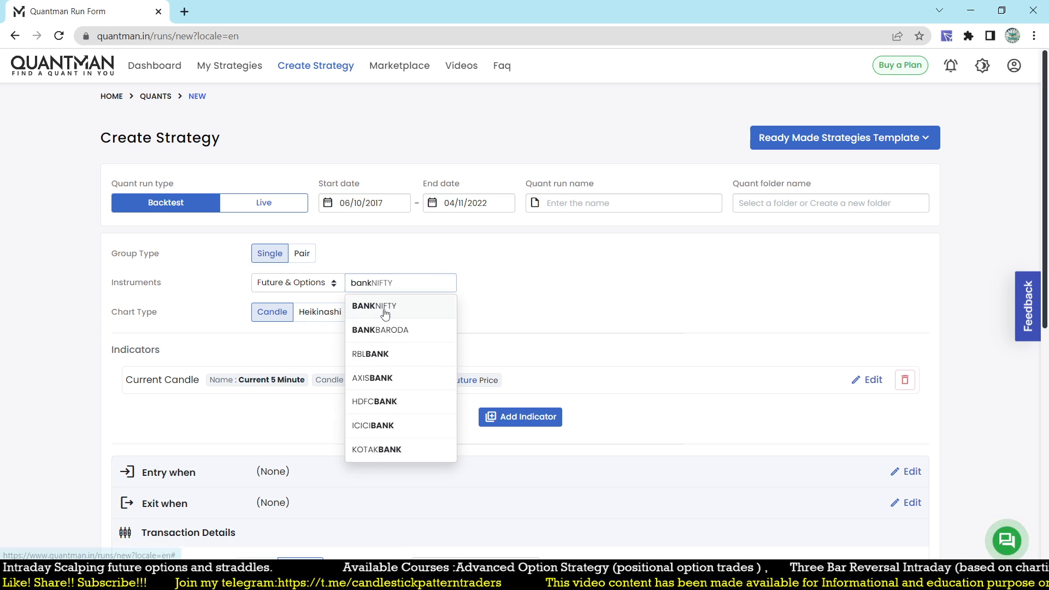
pyautogui.click(384, 315)
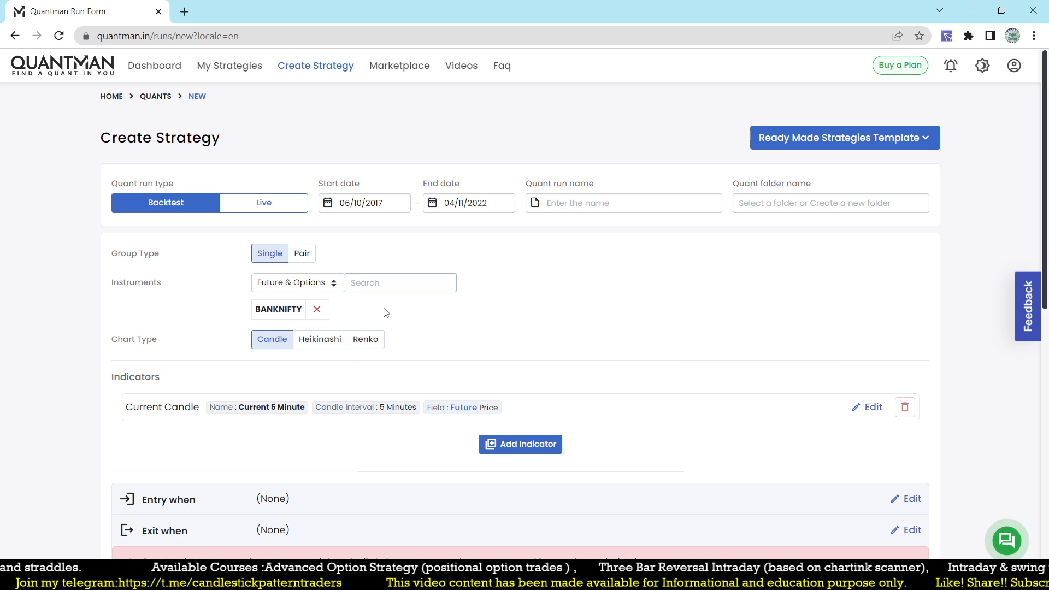
pyautogui.click(904, 406)
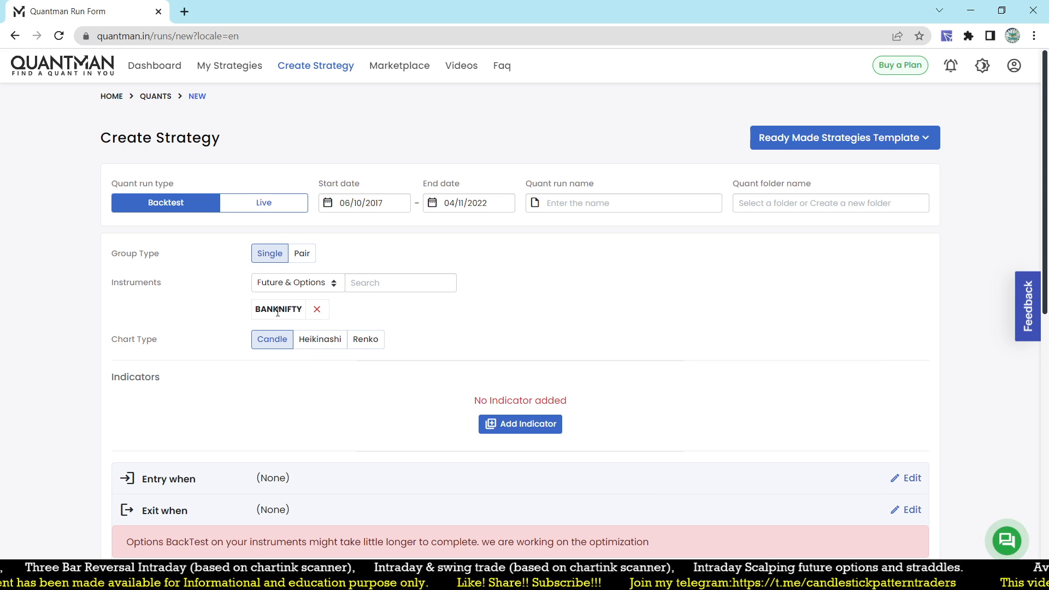
# Define and save the entry condition as Time Of Day equal to 09:30:00.
pyautogui.scroll(-1, 277, 311)
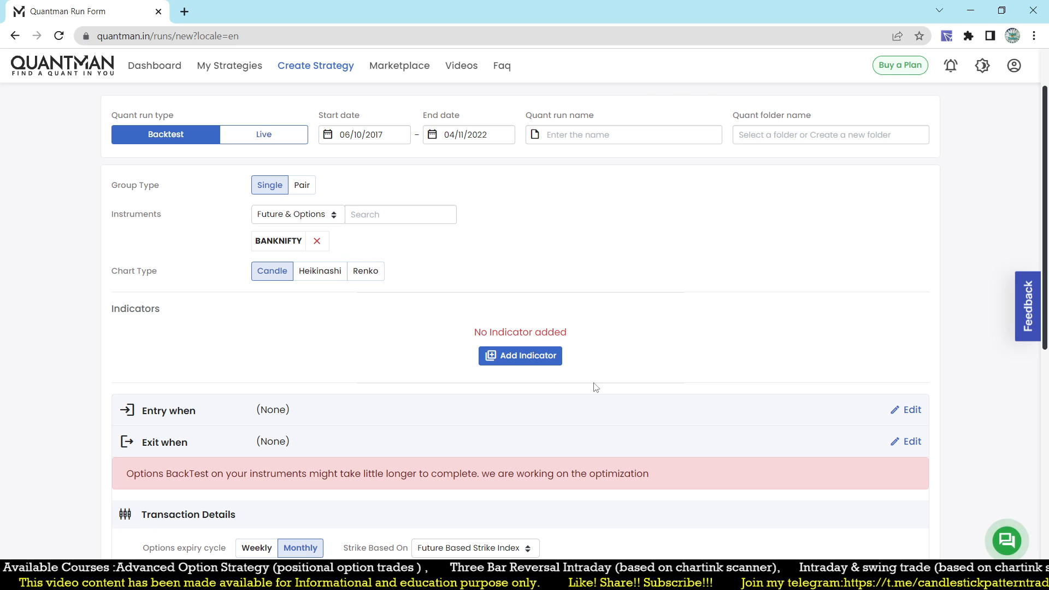
pyautogui.click(910, 413)
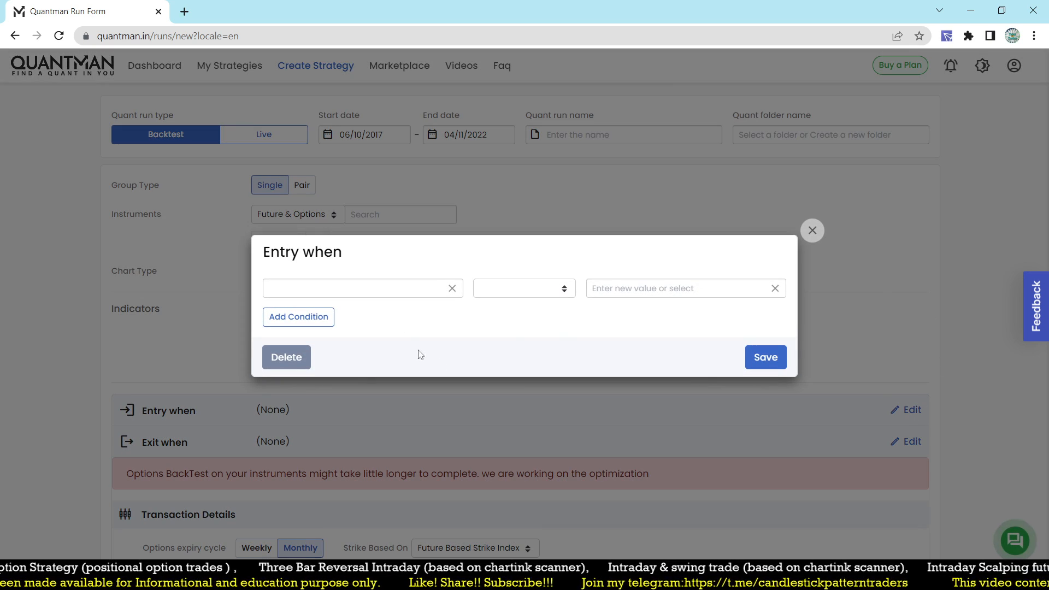
pyautogui.click(386, 289)
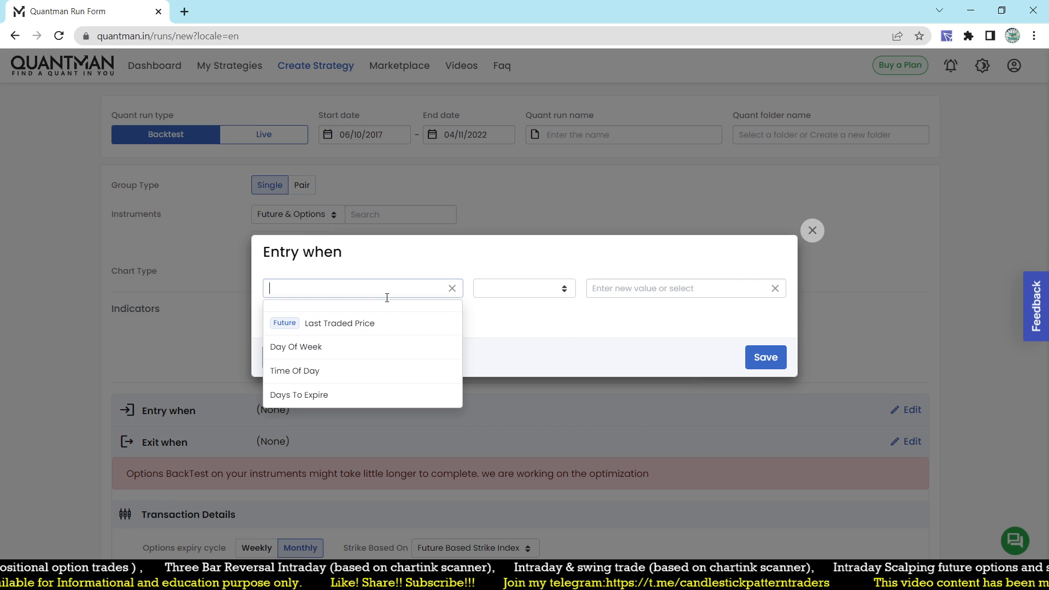
pyautogui.click(296, 375)
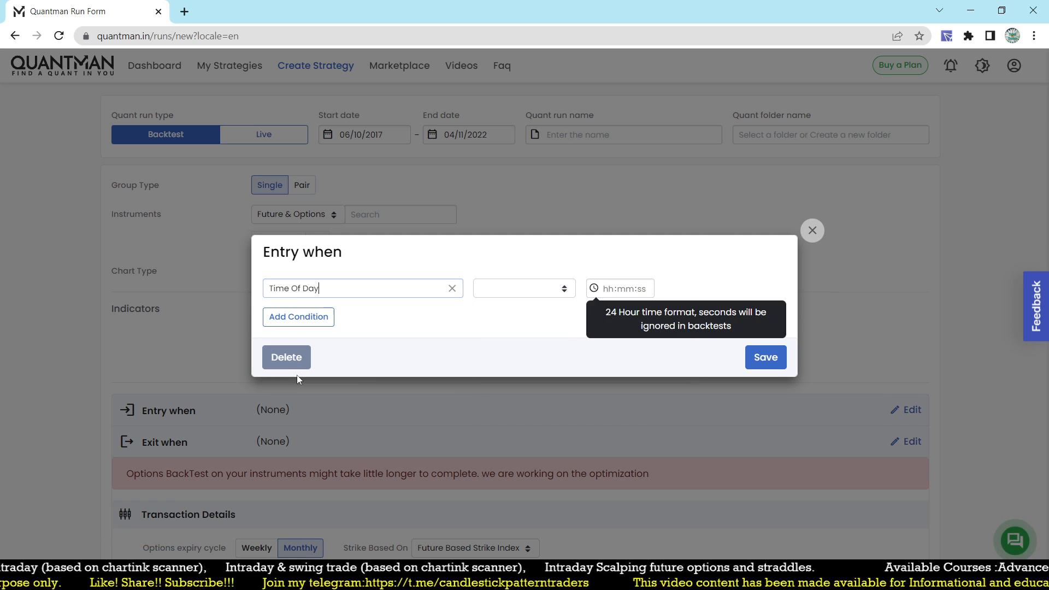
pyautogui.click(535, 292)
pyautogui.click(496, 314)
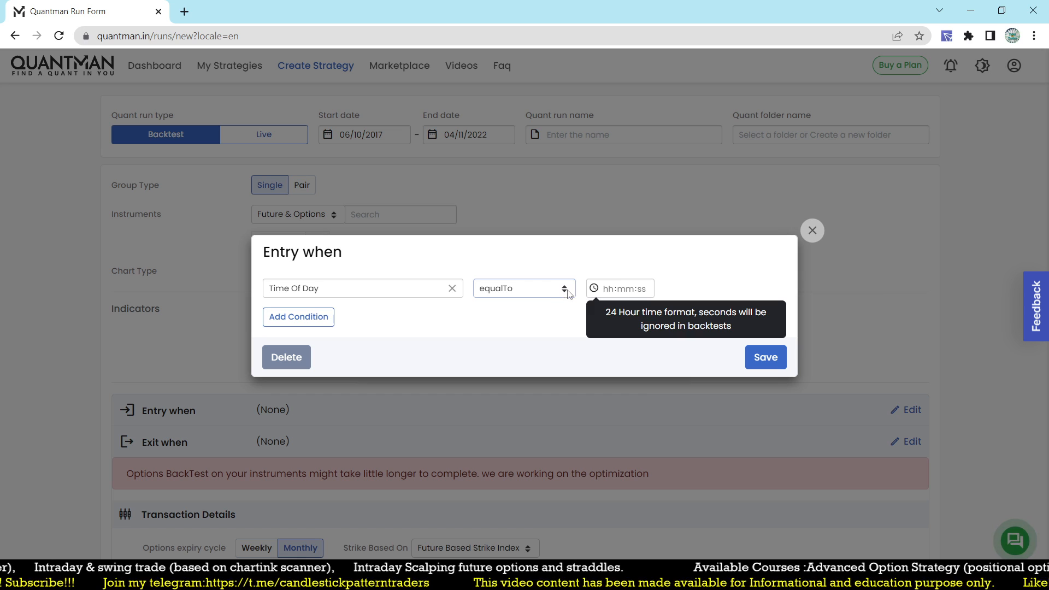
pyautogui.click(607, 289)
pyautogui.write('093000')
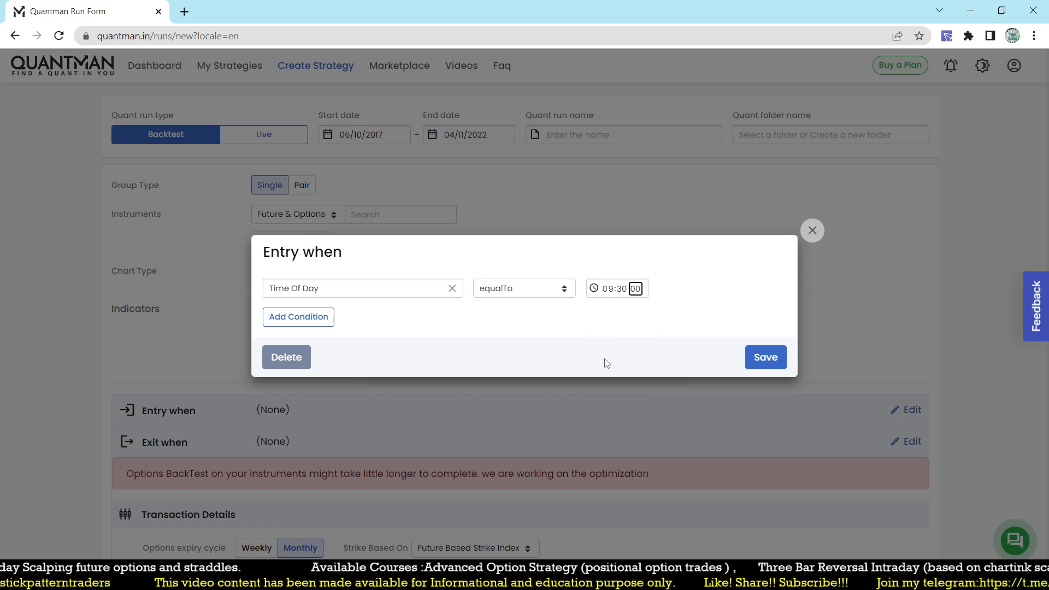
pyautogui.click(747, 358)
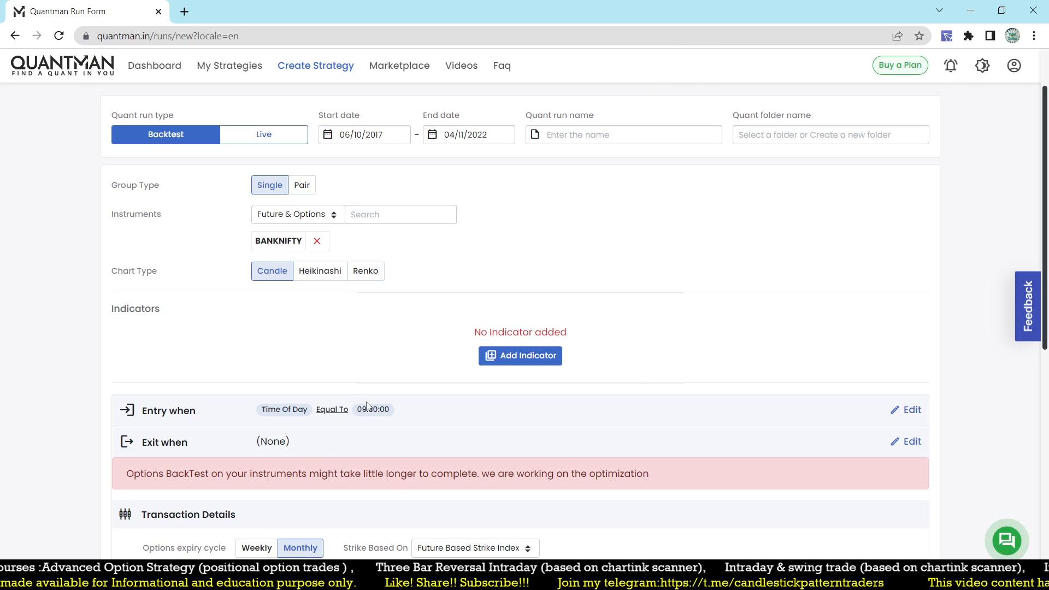
# Define and save the exit condition as Time Of Day equal to 15:10:00.
pyautogui.click(913, 442)
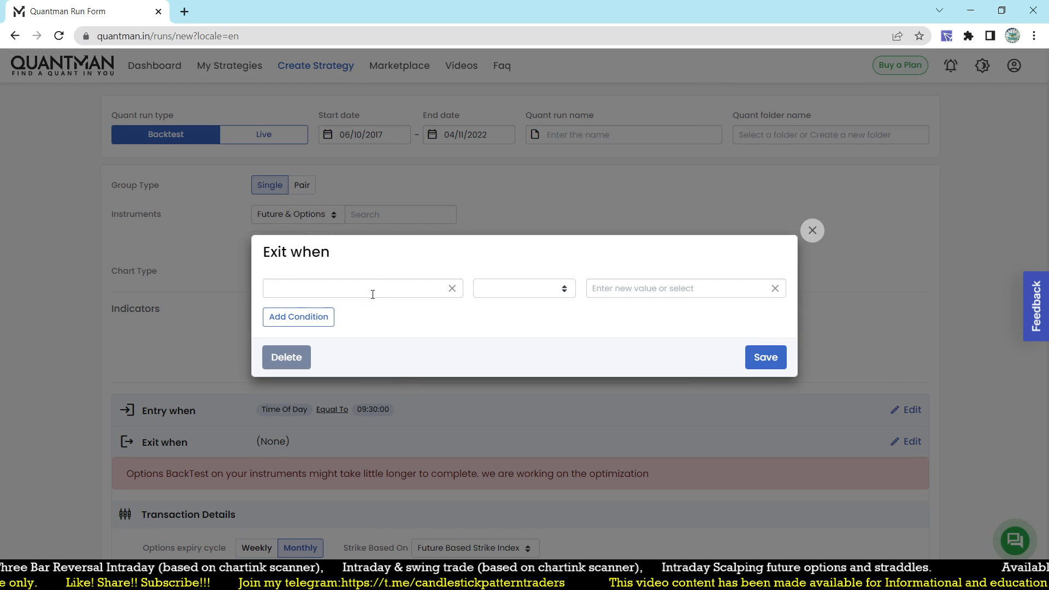
pyautogui.click(373, 294)
pyautogui.click(315, 354)
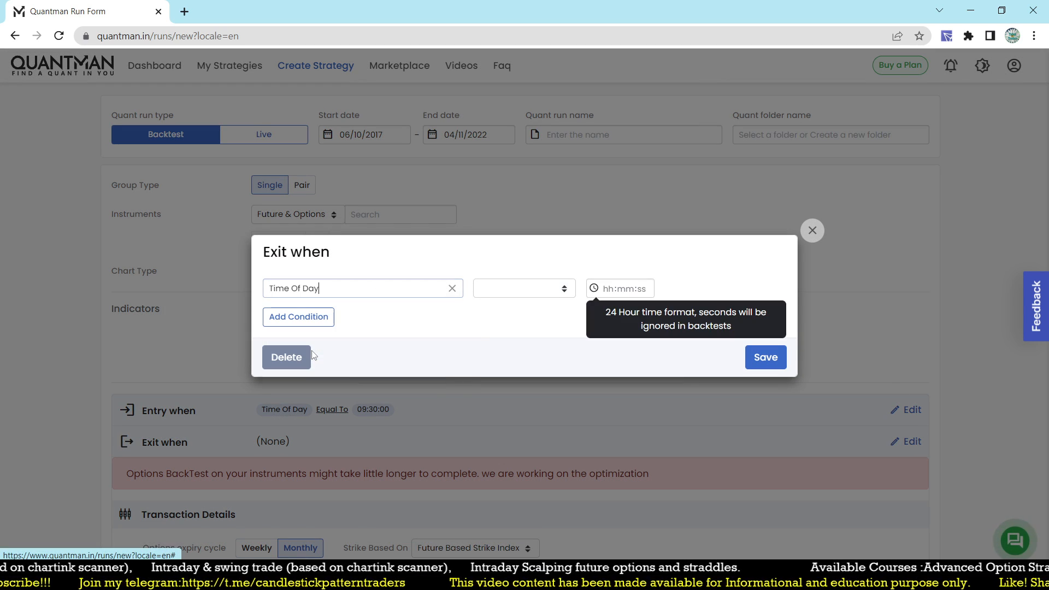
pyautogui.click(525, 289)
pyautogui.click(503, 313)
pyautogui.click(623, 289)
pyautogui.click(608, 289)
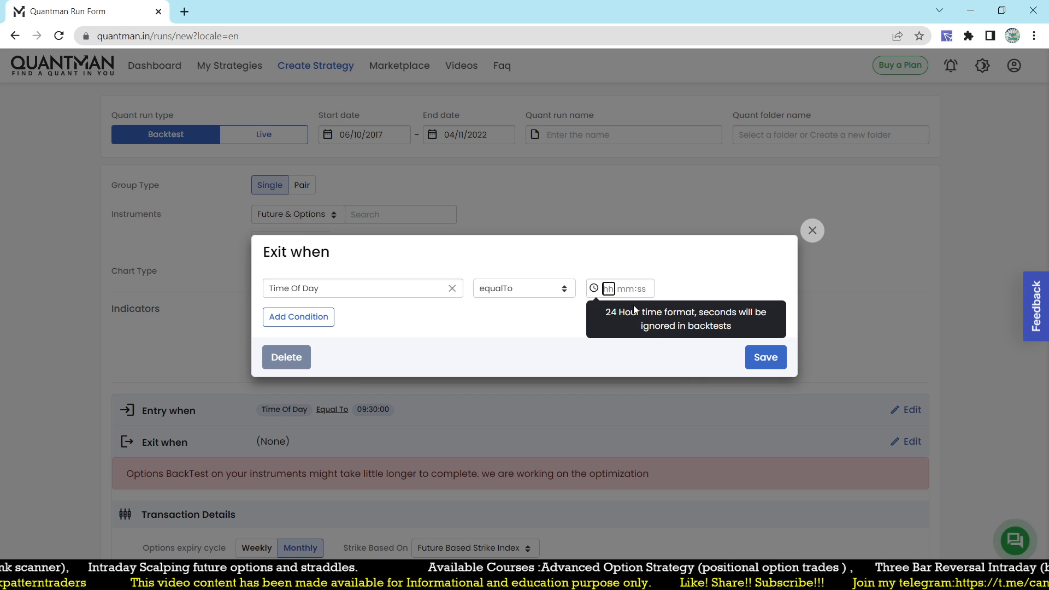
pyautogui.write('15:10:00')
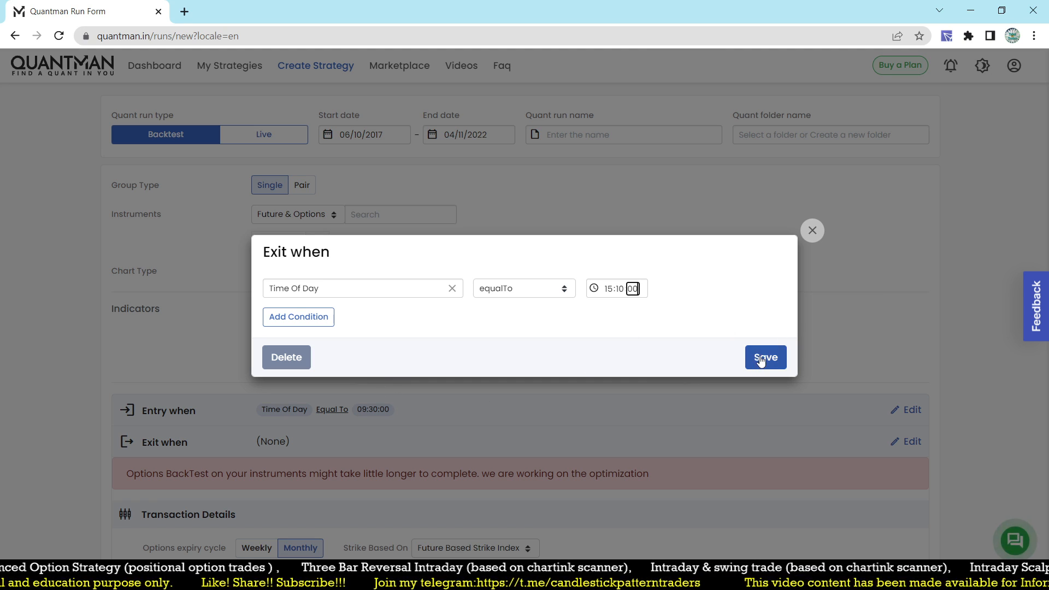
pyautogui.click(761, 360)
# Set the options expiry cycle to Weekly, with the strike based on Future Based Strike Index.
pyautogui.scroll(-3, 685, 317)
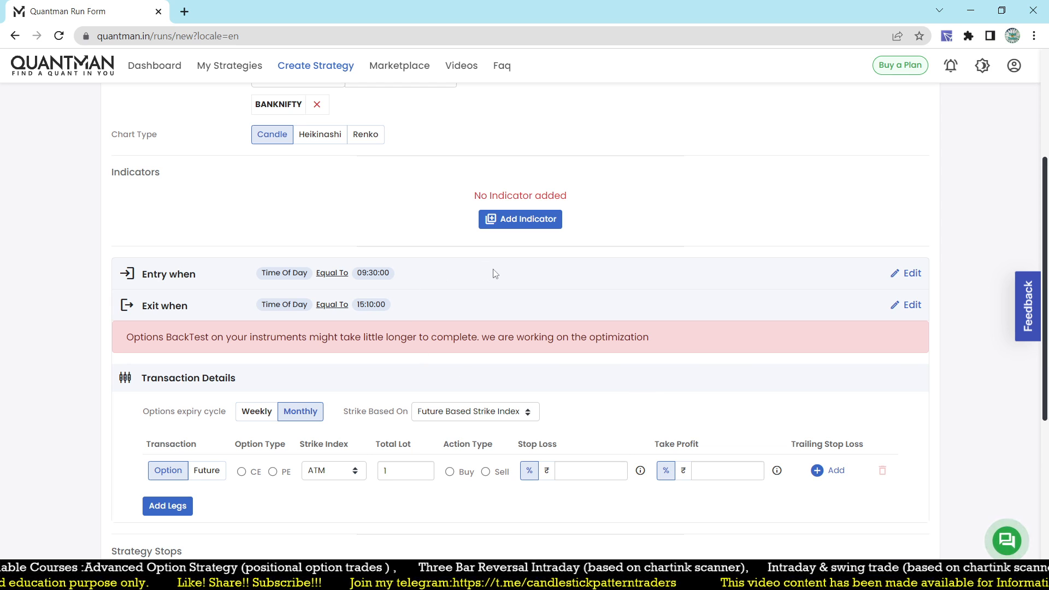
pyautogui.scroll(-1, 494, 273)
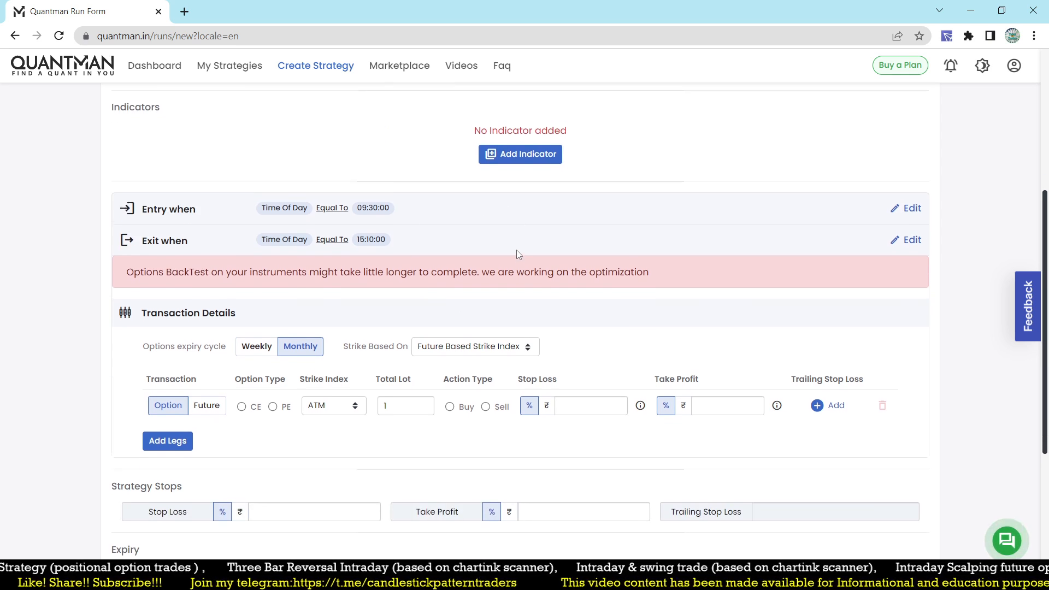
pyautogui.click(256, 350)
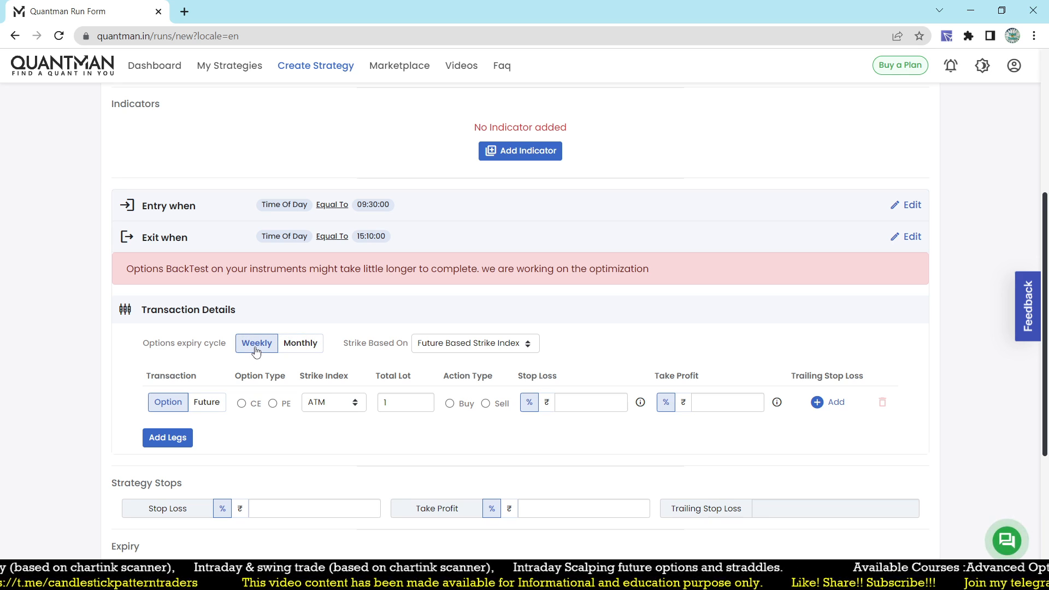
pyautogui.click(469, 349)
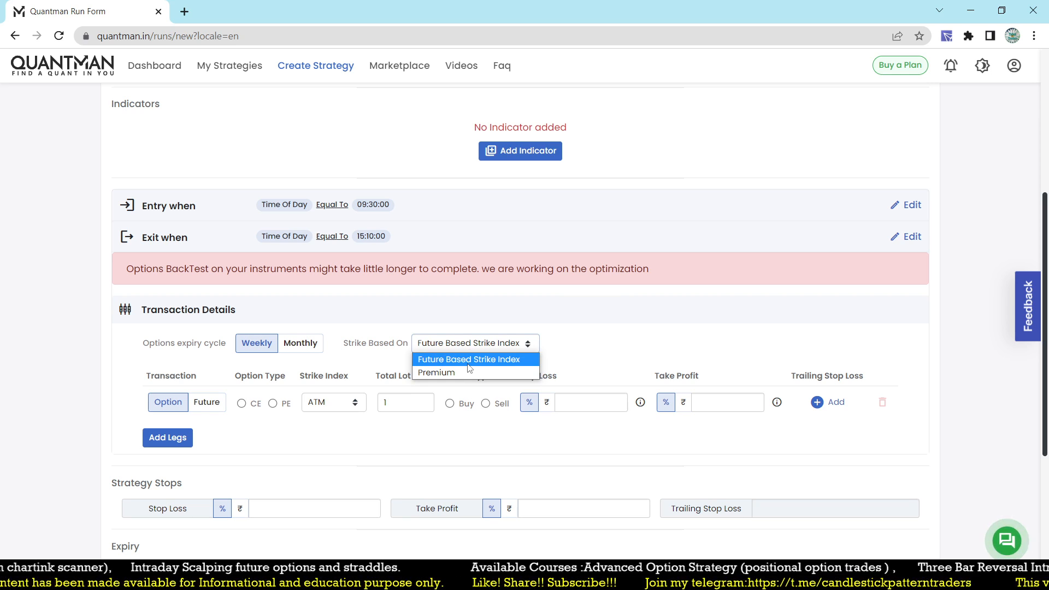
pyautogui.click(467, 364)
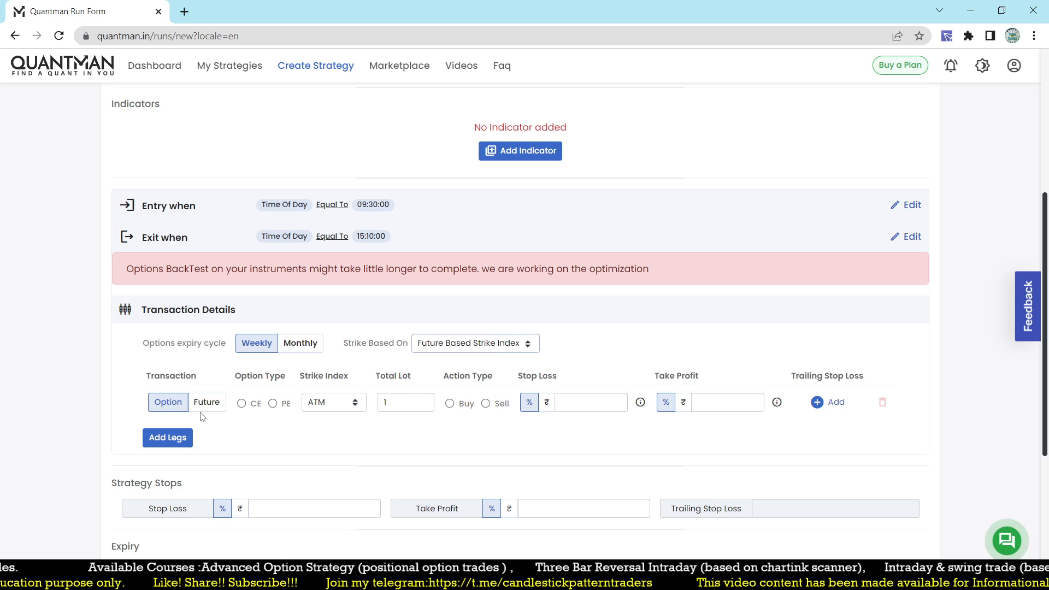
# Add a second option leg, and set the first leg to CE and the second to PE.
pyautogui.click(175, 448)
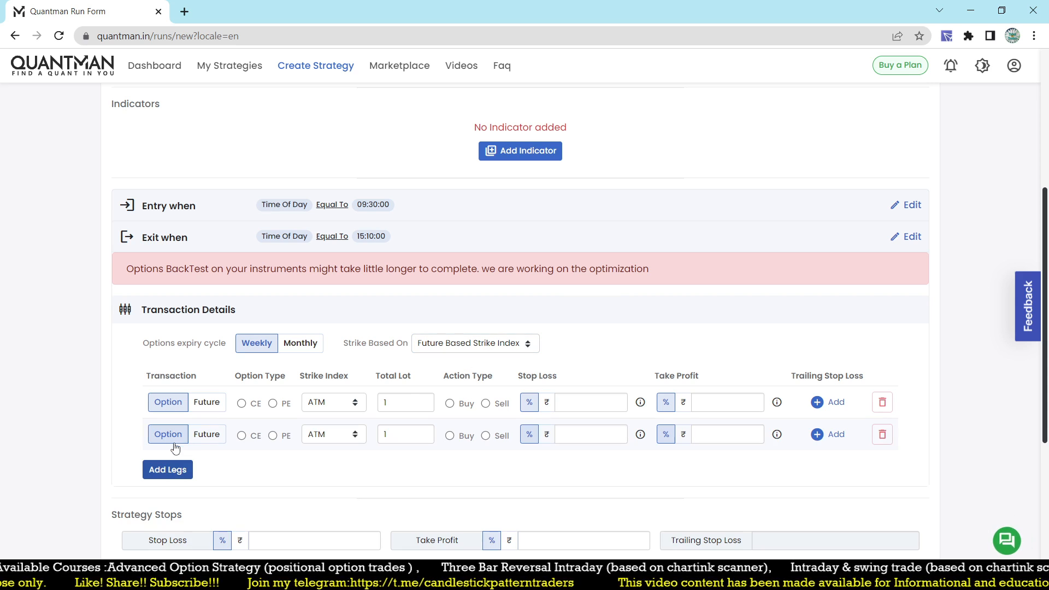
pyautogui.click(241, 403)
pyautogui.click(273, 435)
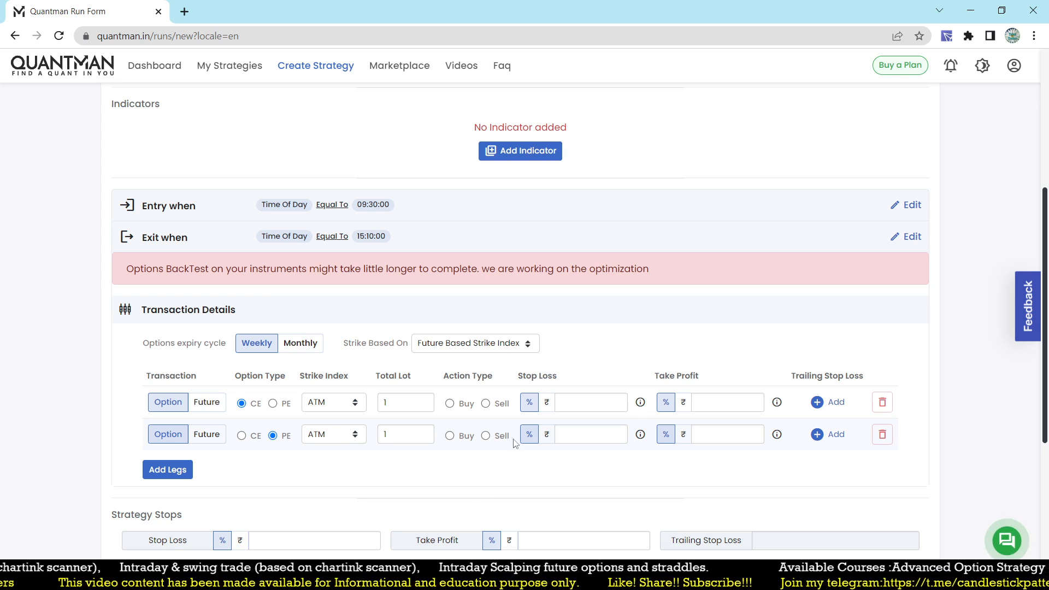
# Give both option legs a 30% stop loss and set their action type to Sell.
pyautogui.click(589, 403)
pyautogui.write('30')
pyautogui.click(580, 435)
pyautogui.write('30')
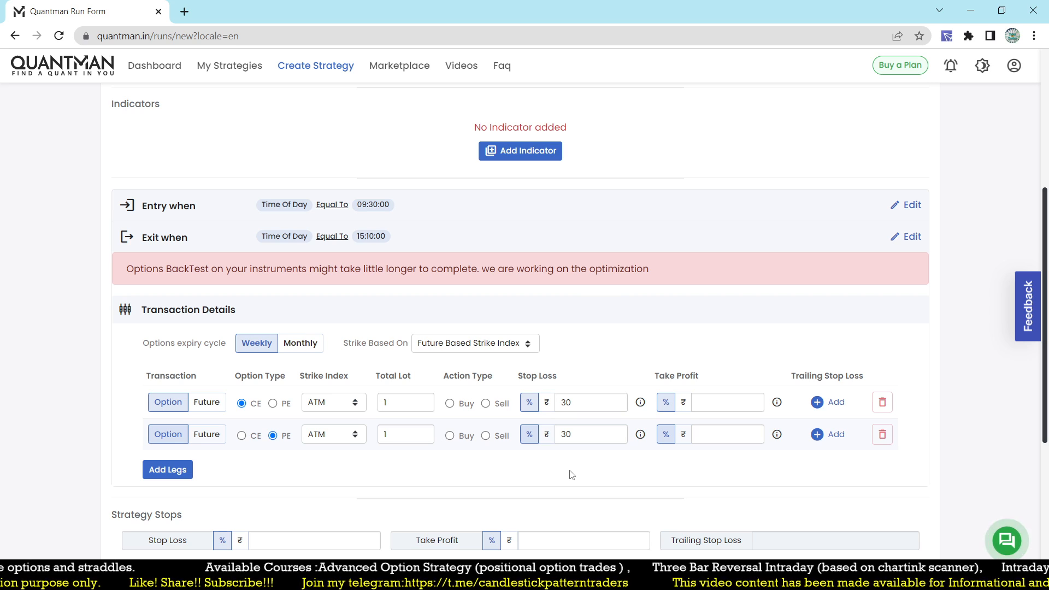
pyautogui.click(485, 404)
pyautogui.click(486, 436)
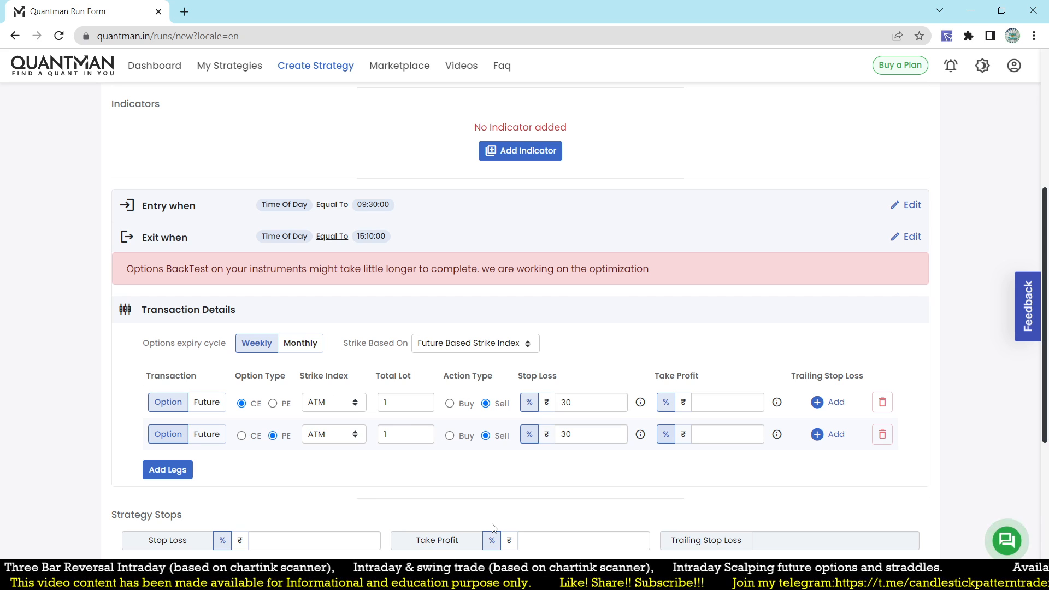
# Review the complete strategy form and run the backtest.
pyautogui.scroll(5, 527, 325)
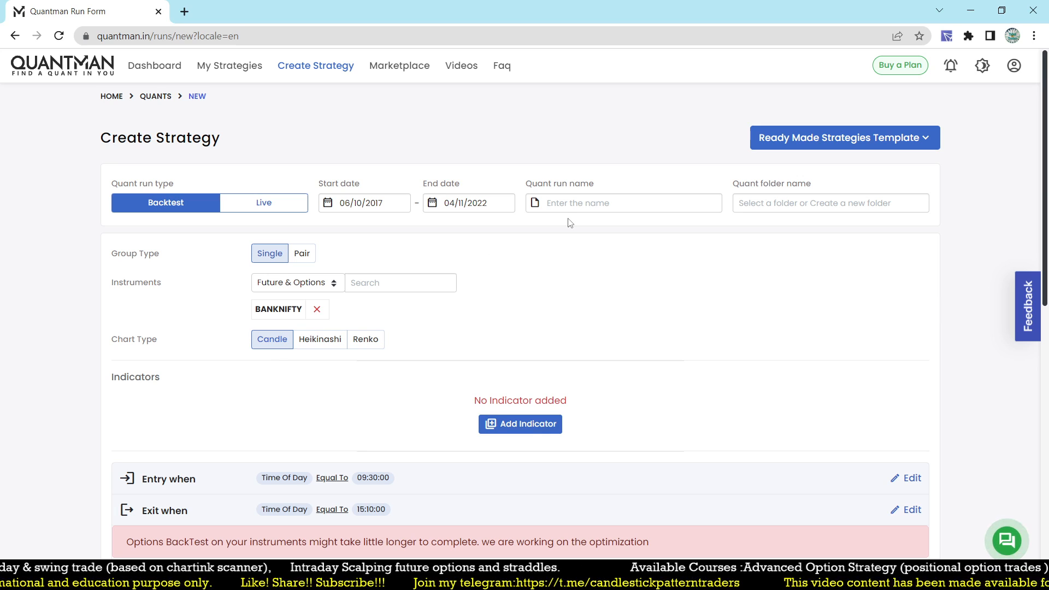
pyautogui.scroll(-9, 569, 222)
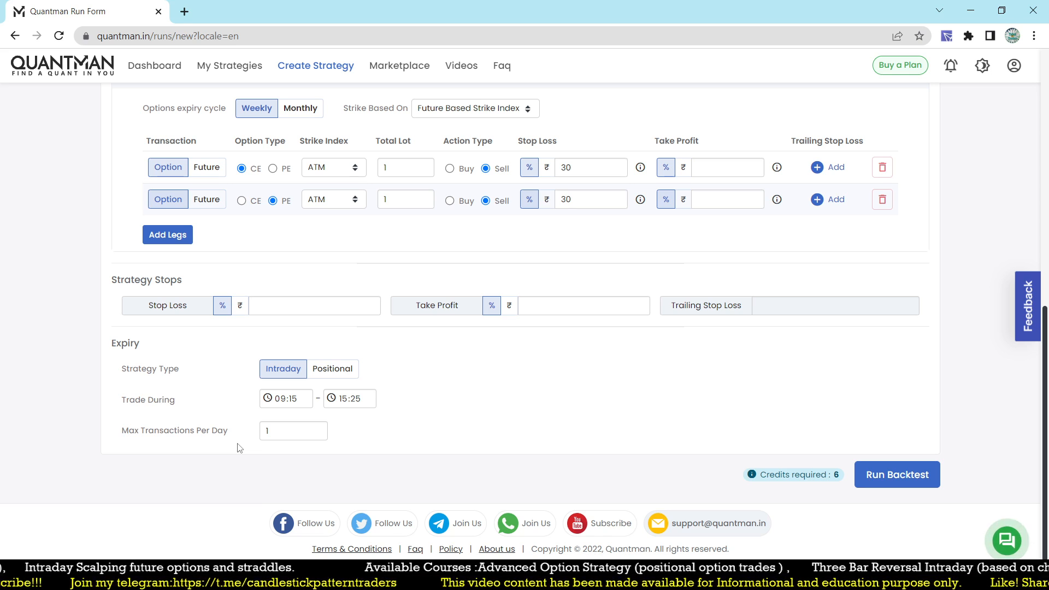
pyautogui.click(897, 474)
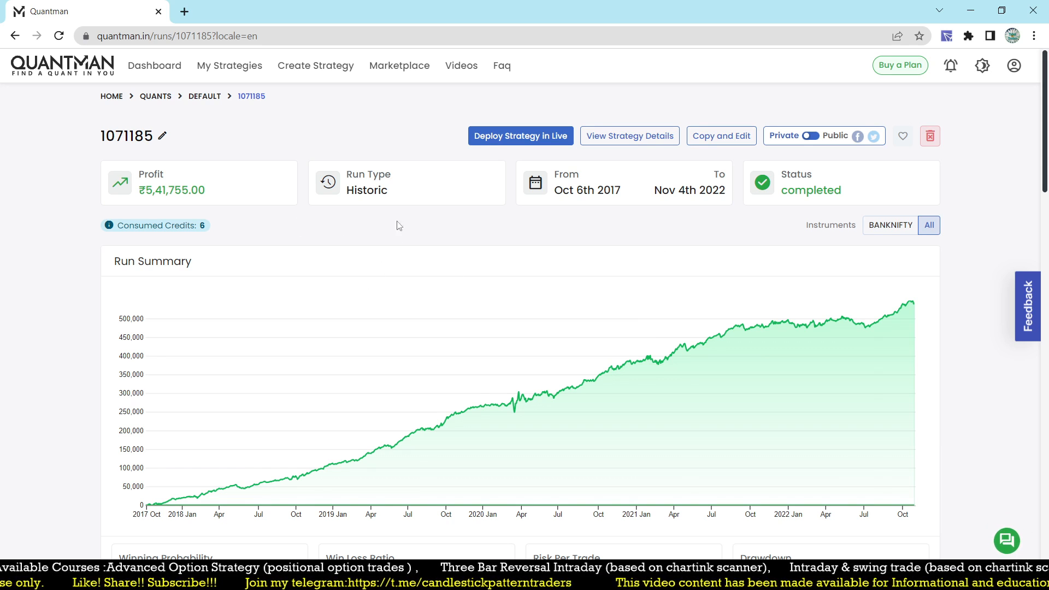
# Examine the backtest's run summary statistics: risk per trade, drawdown, winning probability and average profit.
pyautogui.scroll(-5, 497, 238)
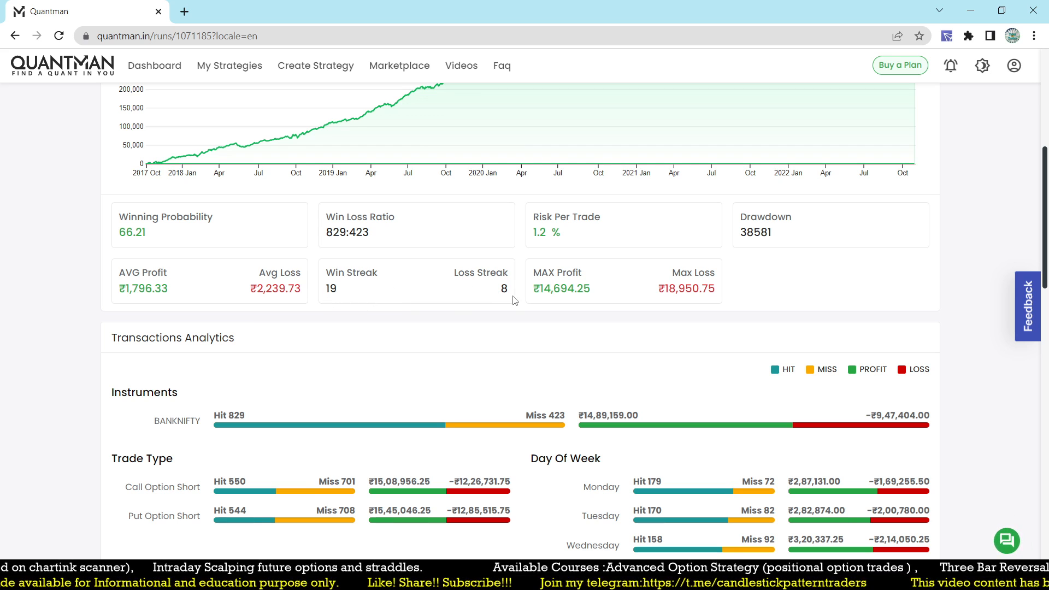
pyautogui.moveTo(535, 232); pyautogui.dragTo(555, 230)
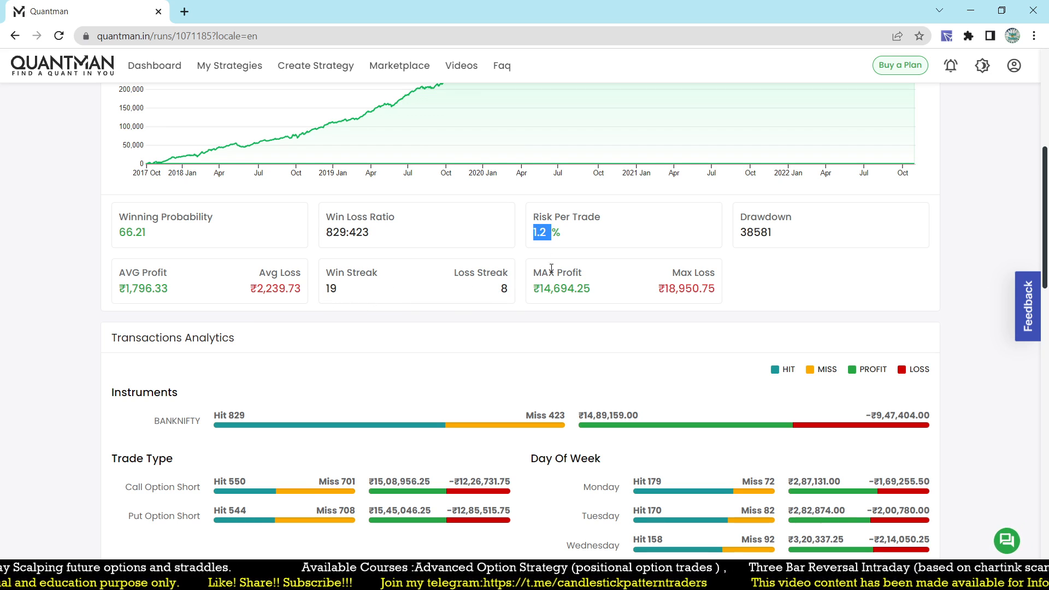
pyautogui.moveTo(737, 237); pyautogui.dragTo(776, 235)
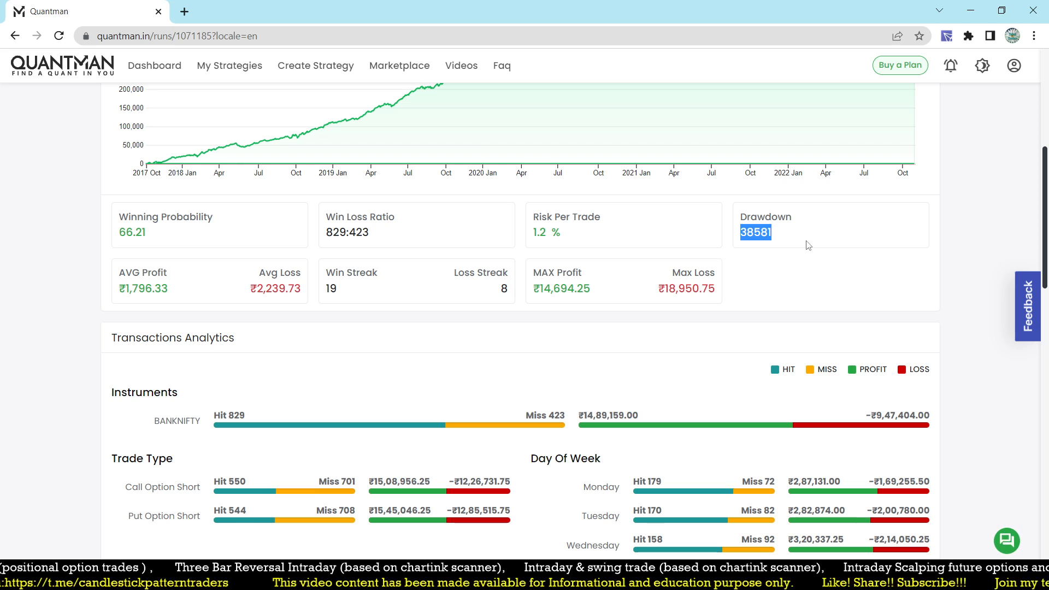
pyautogui.moveTo(117, 233); pyautogui.dragTo(161, 239)
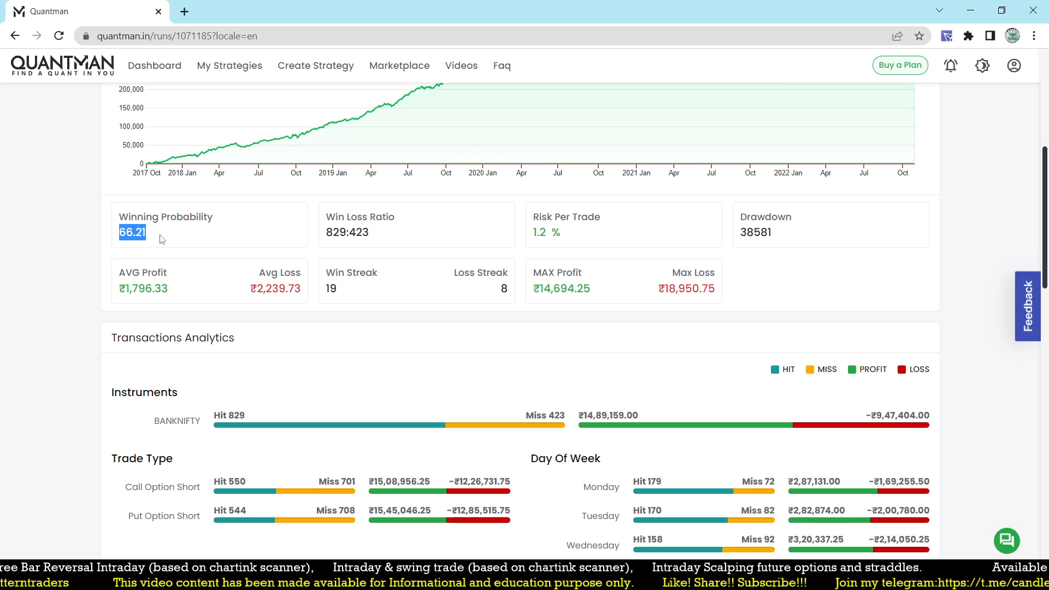
pyautogui.moveTo(117, 295); pyautogui.dragTo(179, 293)
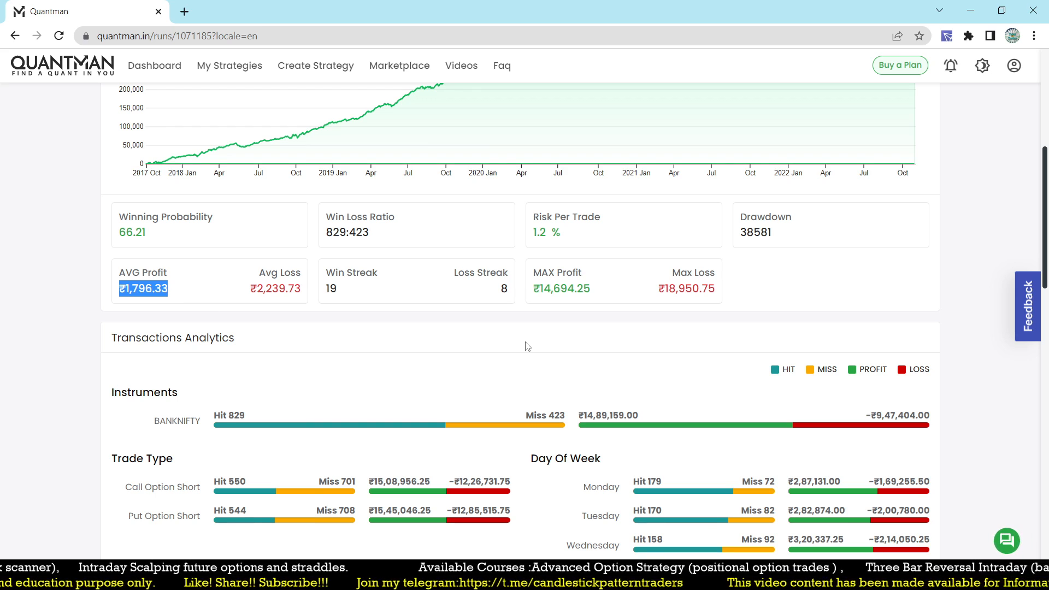
# Examine the yearly breakdown and the monthly Profit Loss heatmap, checking the losing months from 2018 to 2022.
pyautogui.scroll(-8, 527, 346)
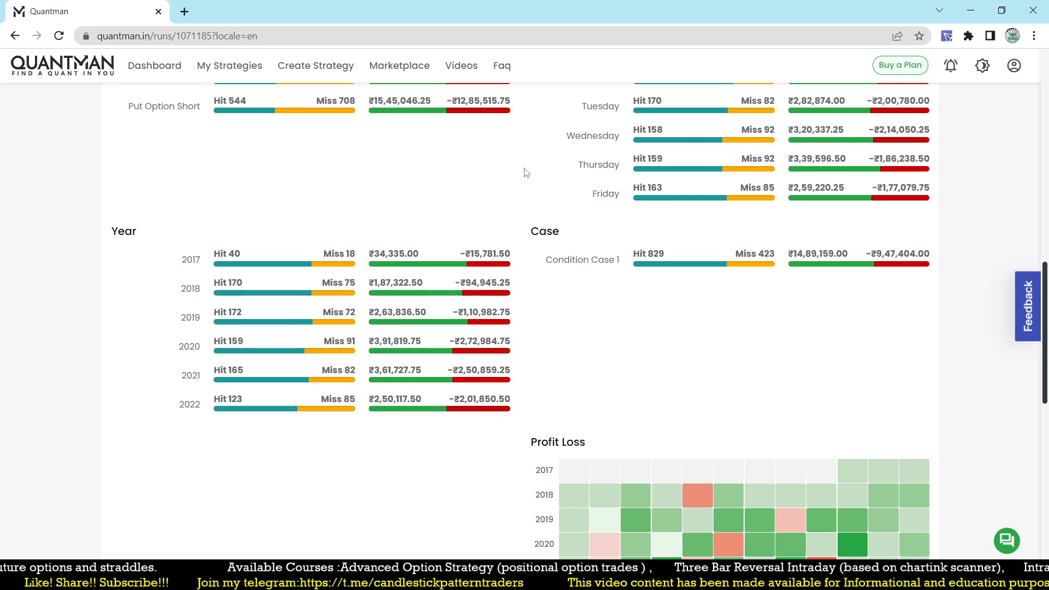
pyautogui.scroll(-3, 543, 342)
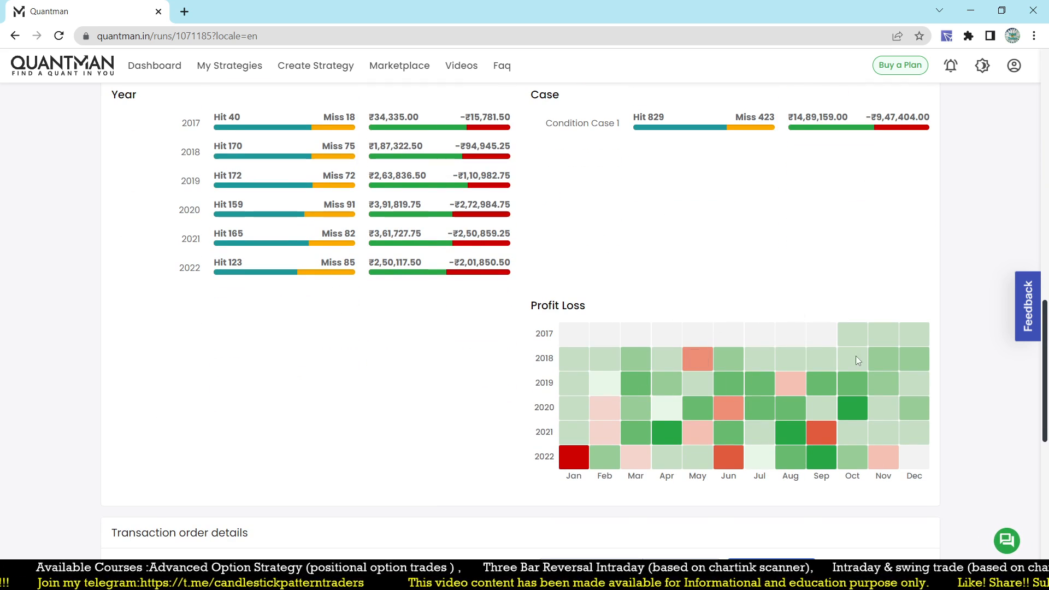
pyautogui.moveTo(697, 361)
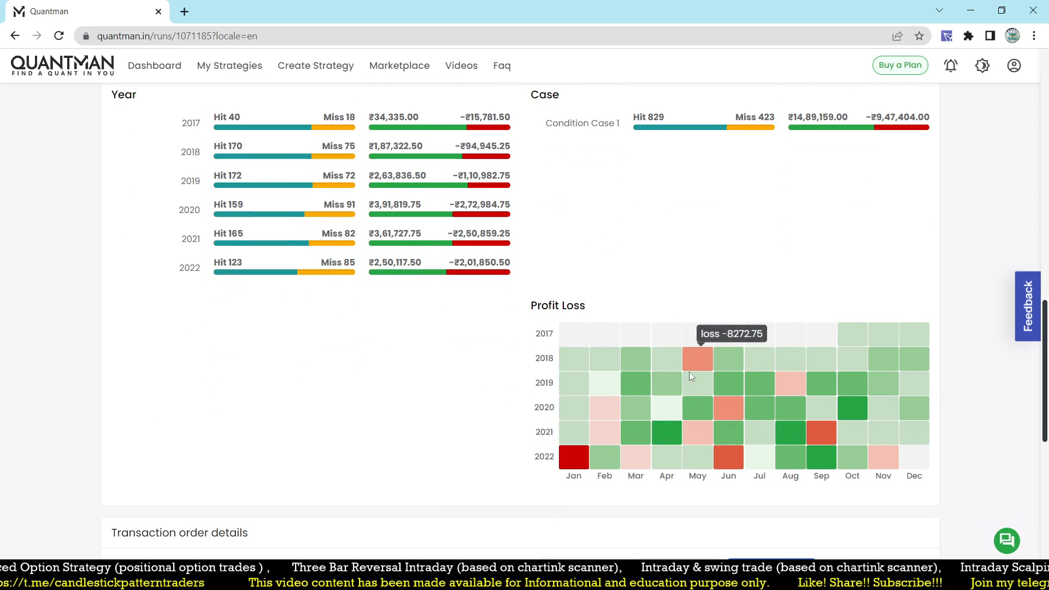
pyautogui.moveTo(731, 411)
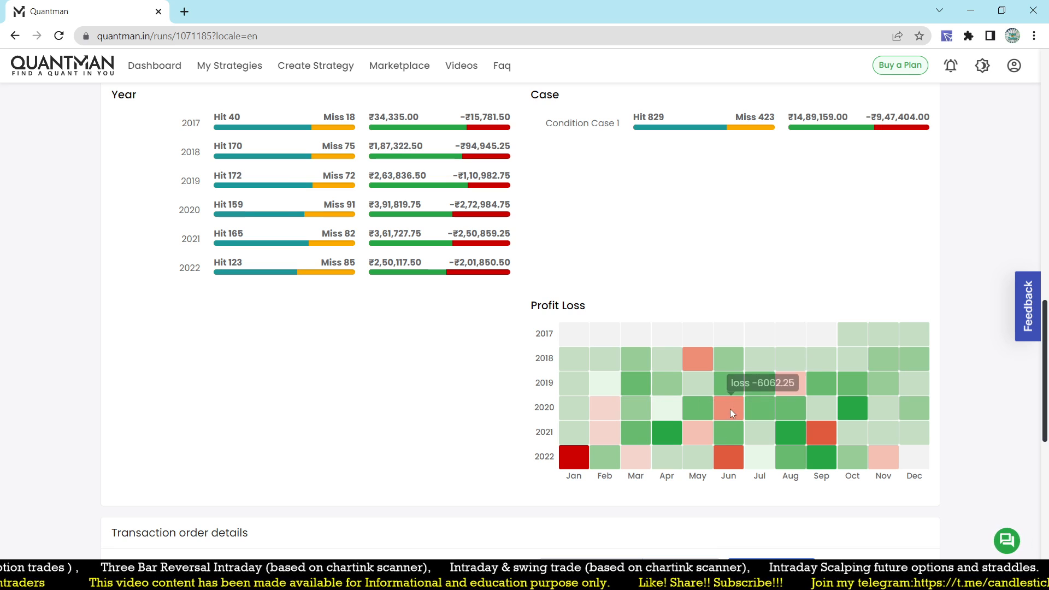
pyautogui.moveTo(725, 468)
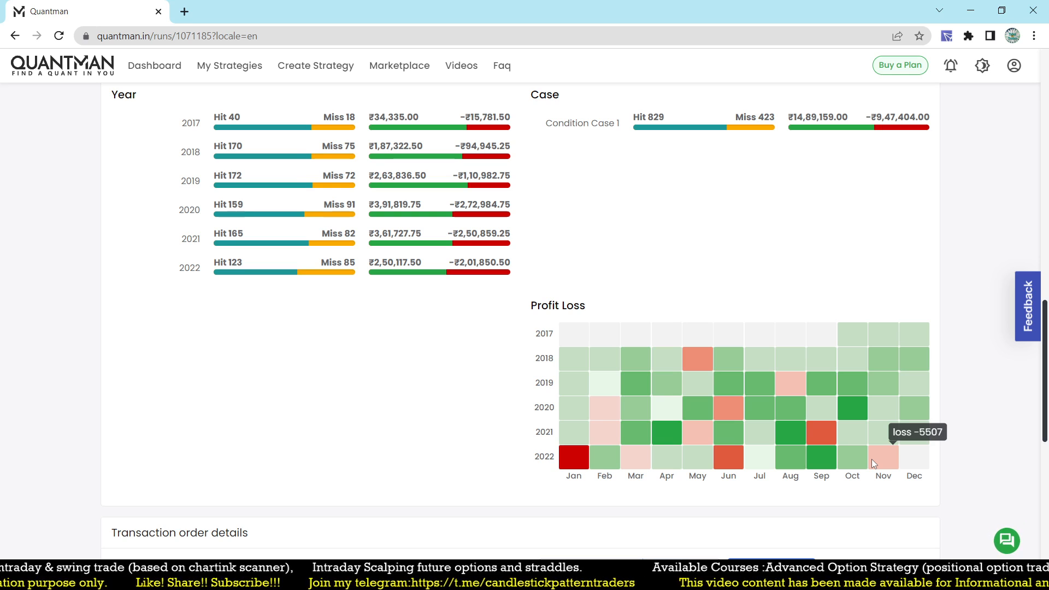
pyautogui.moveTo(569, 459)
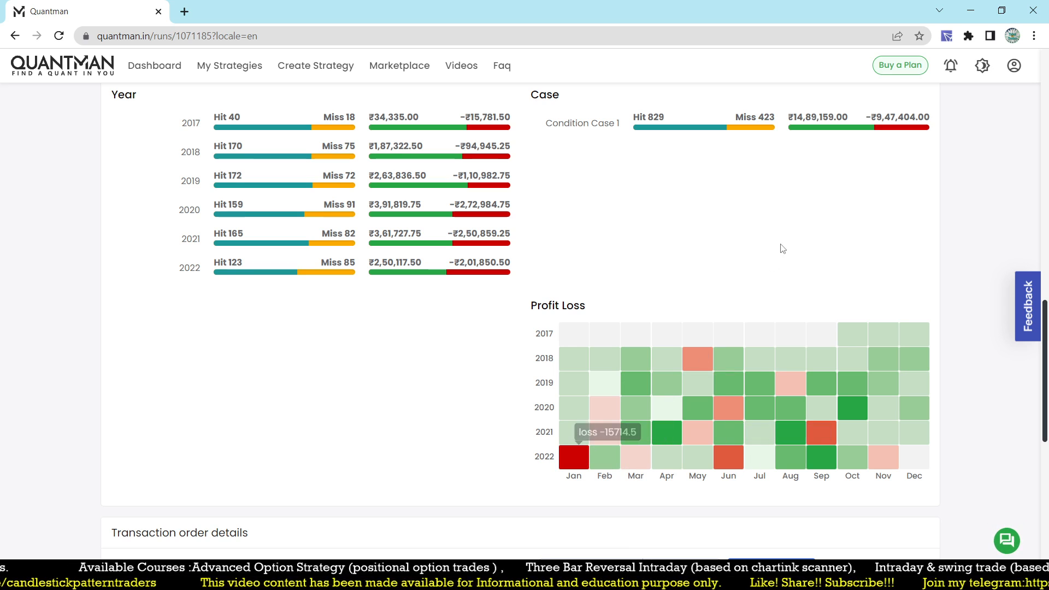
# Review the backtest's transaction order details and return to the run overview.
pyautogui.scroll(-5, 711, 255)
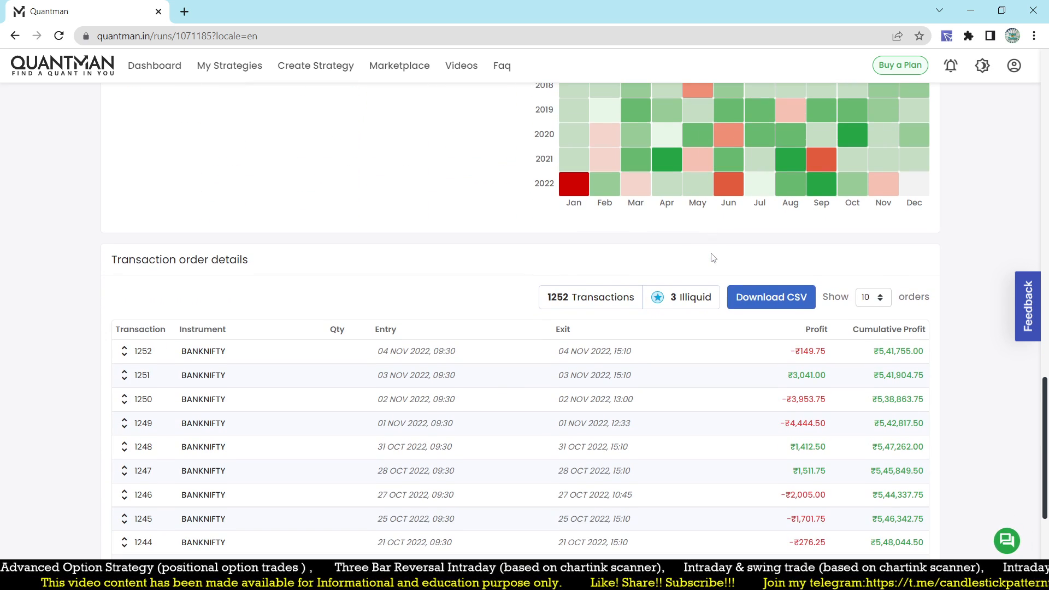
pyautogui.scroll(-3, 712, 257)
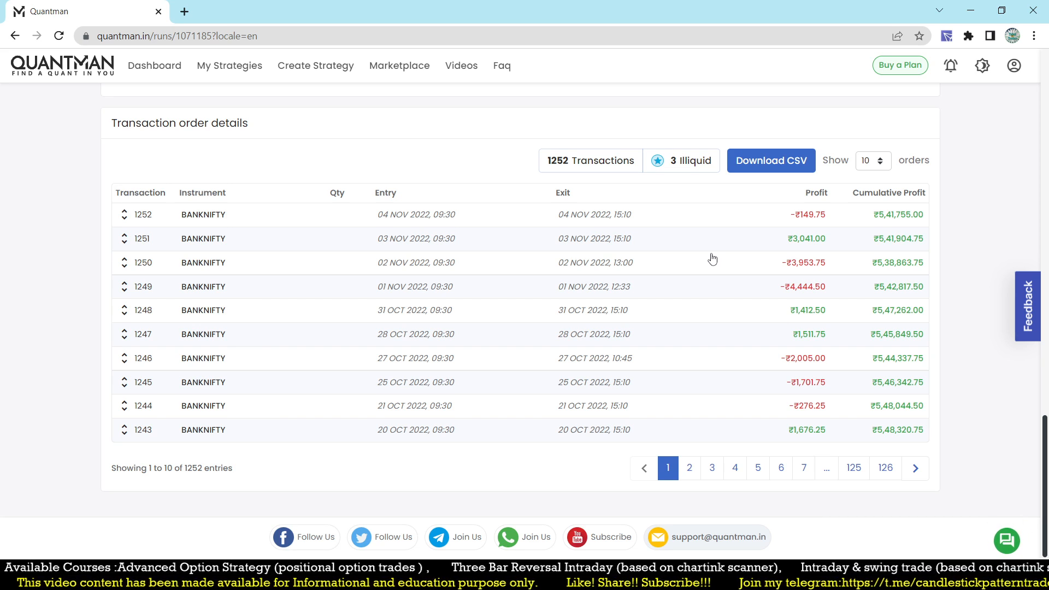
pyautogui.scroll(15, 712, 258)
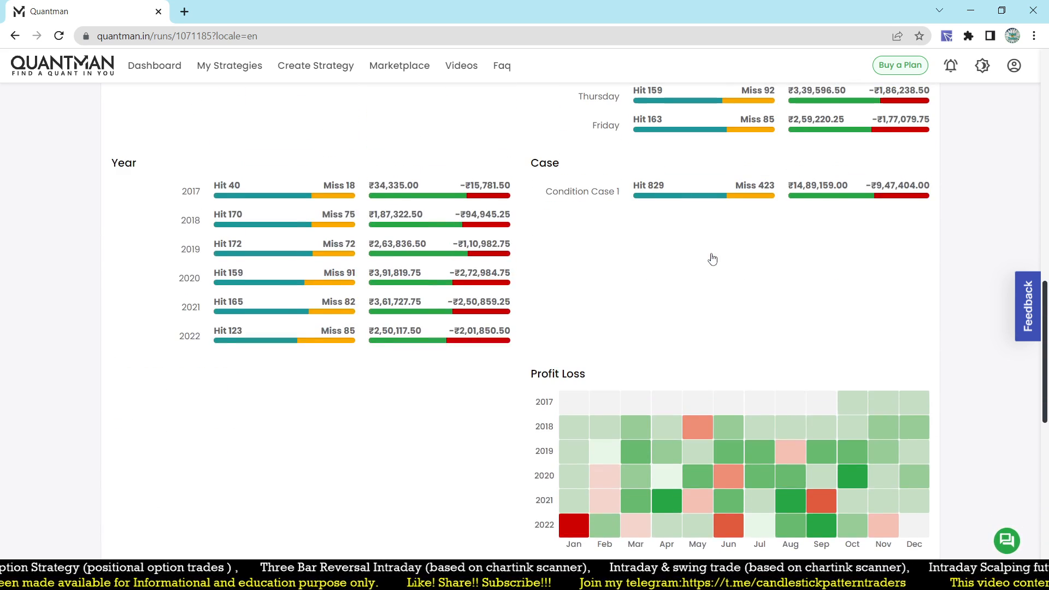
pyautogui.scroll(4, 353, 273)
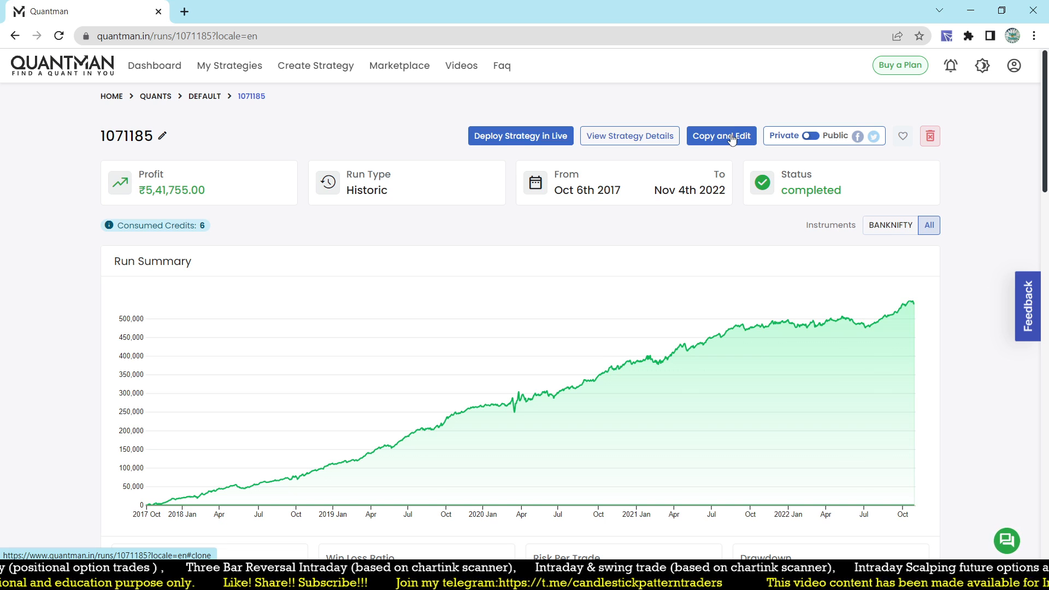
# Open tradetron.tech in a new browser tab and bring up its sign-in form.
pyautogui.click(192, 15)
pyautogui.write('tr')
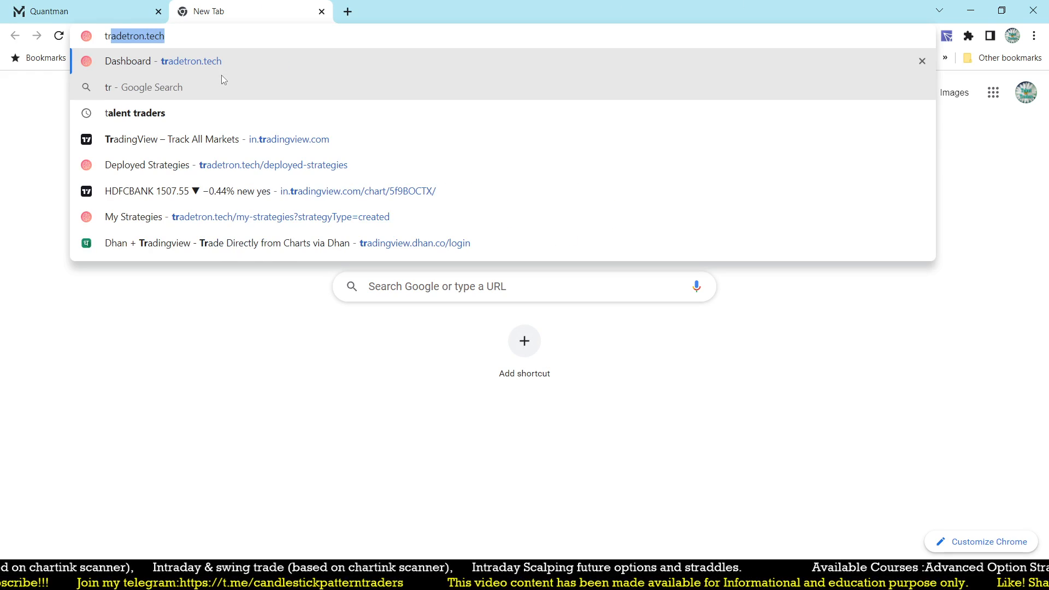
pyautogui.press('Return')
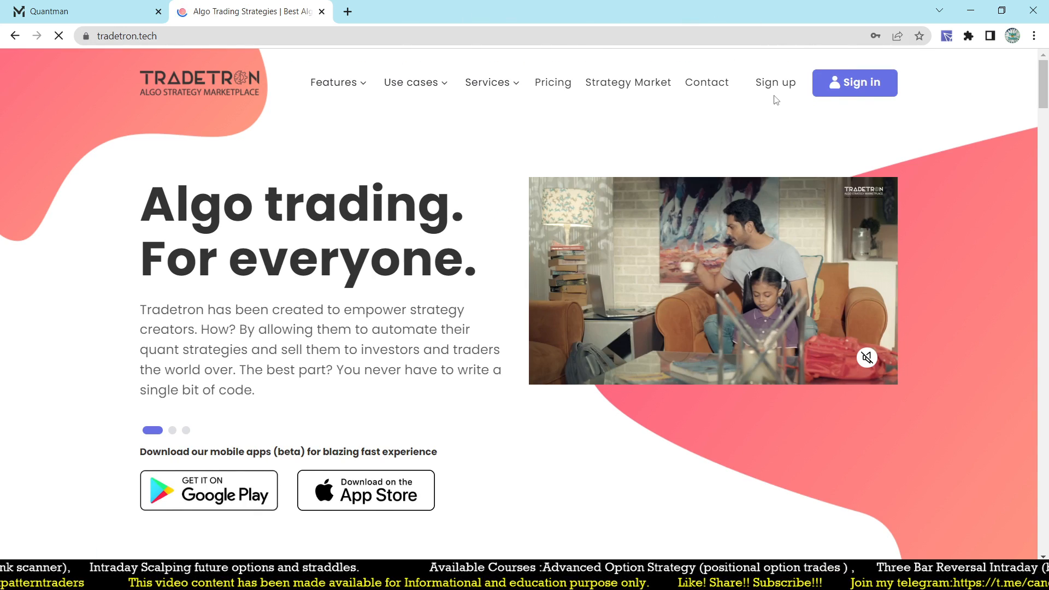
pyautogui.click(850, 94)
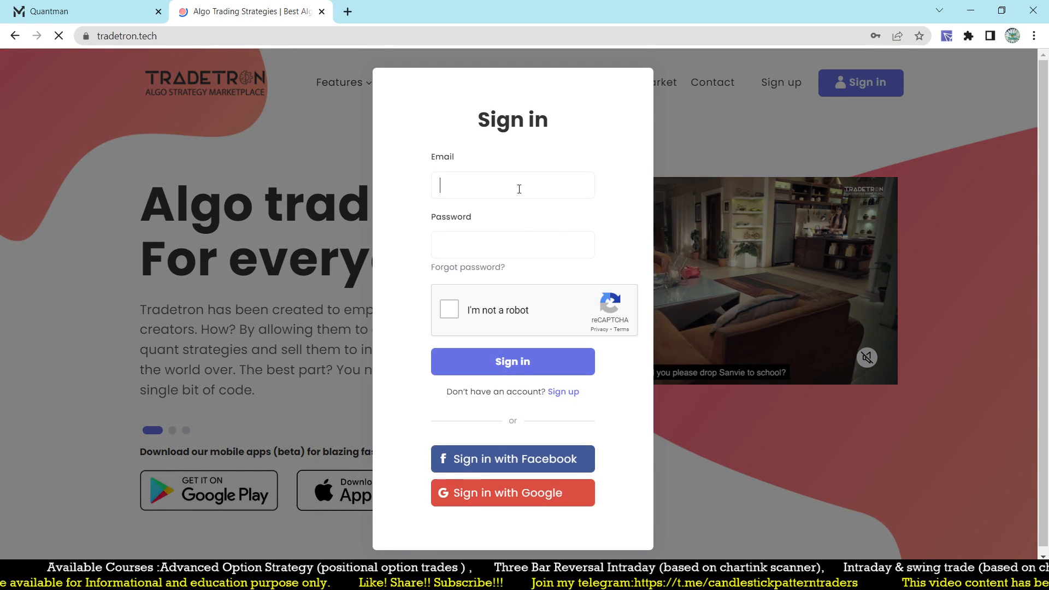
# Sign in to Tradetron with the saved account e-mail and password, completing the reCAPTCHA check.
pyautogui.click(514, 184)
pyautogui.press('Down')
pyautogui.press('Return')
pyautogui.click(449, 309)
pyautogui.click(494, 355)
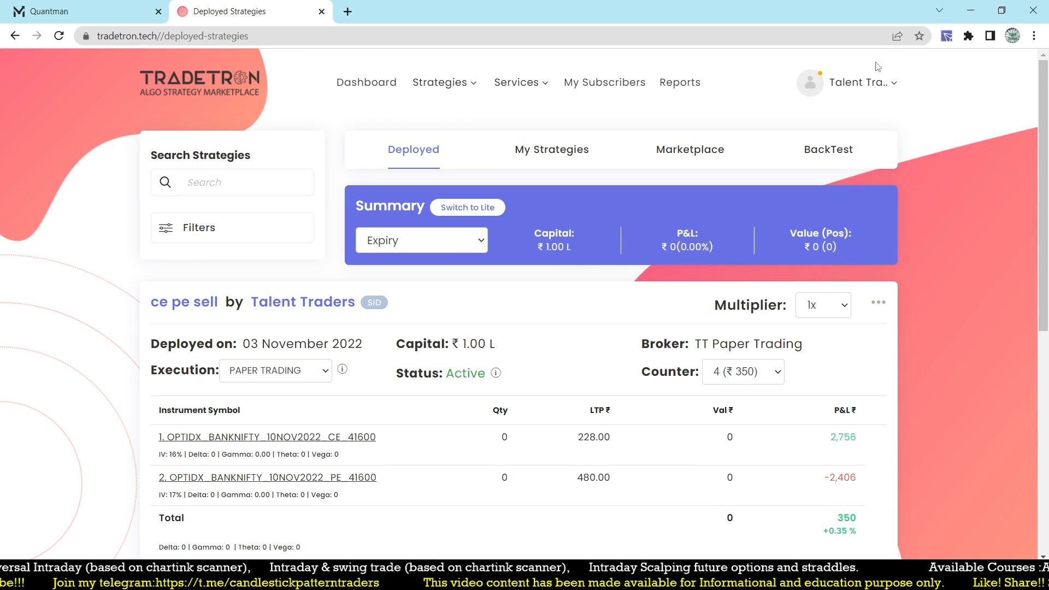
# Delete the deployed "ce pe sell" strategy and dismiss the confirmation.
pyautogui.scroll(-3, 628, 259)
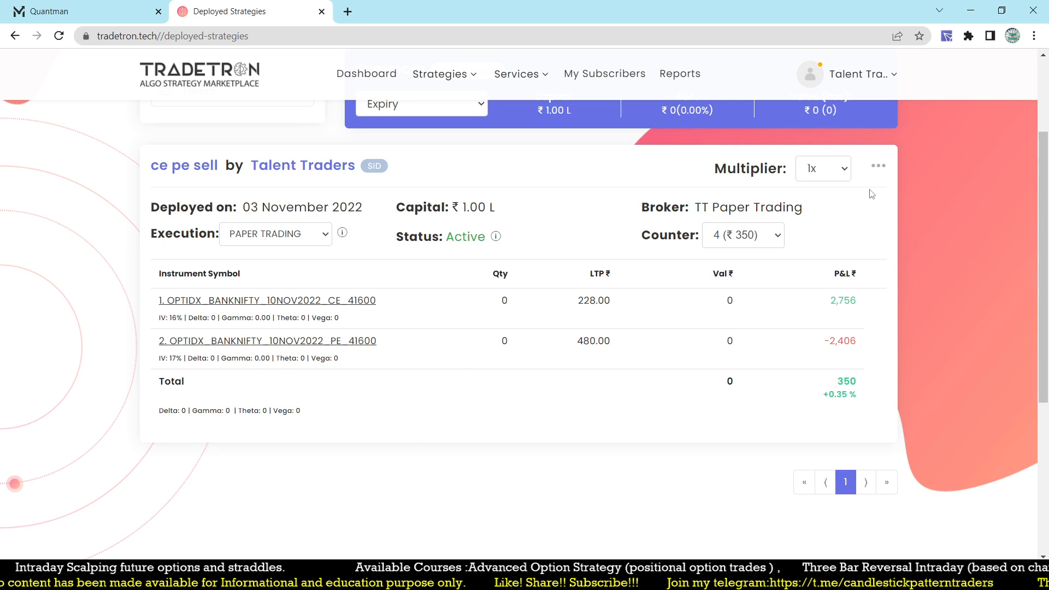
pyautogui.click(878, 166)
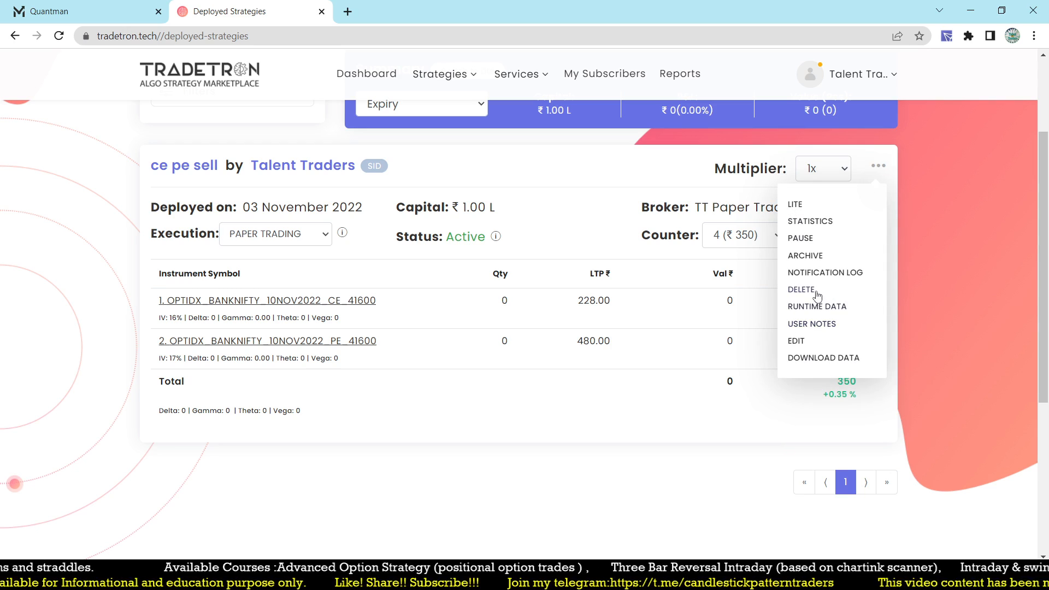
pyautogui.click(816, 295)
pyautogui.click(593, 410)
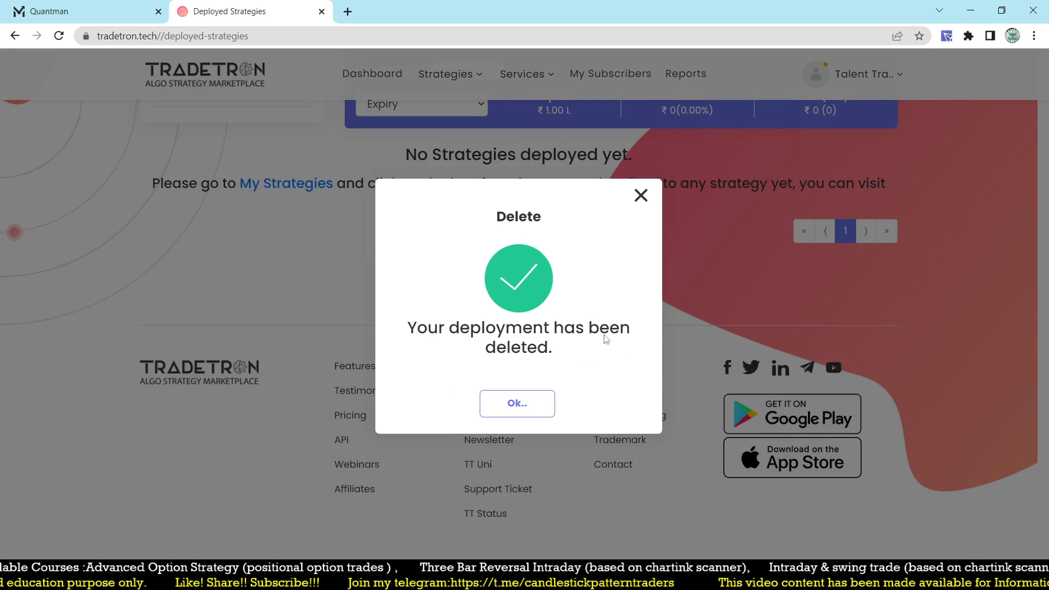
pyautogui.click(642, 196)
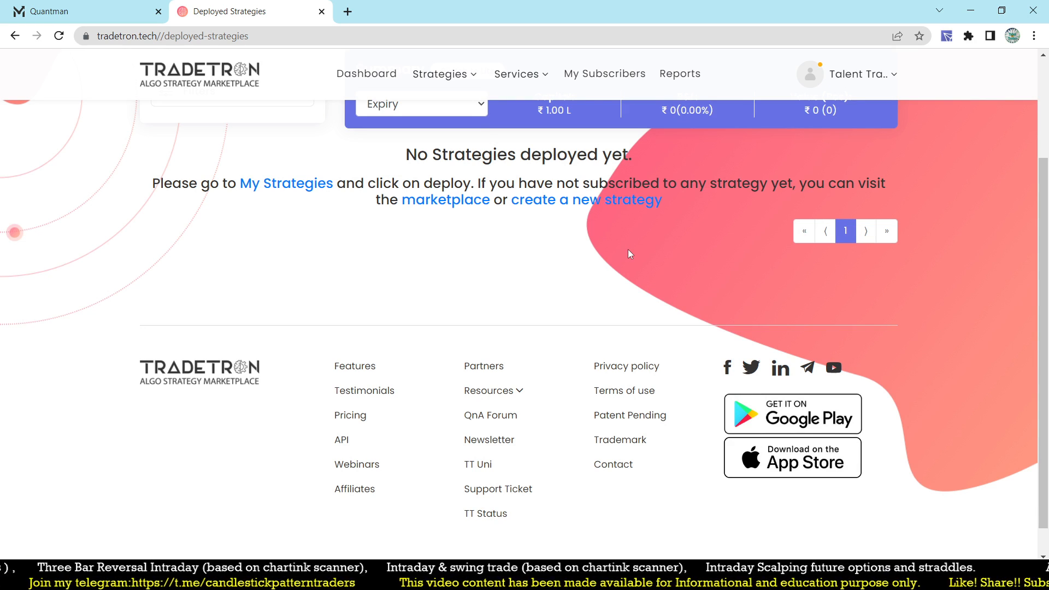
# Start creating a new Tradetron strategy.
pyautogui.scroll(3, 628, 249)
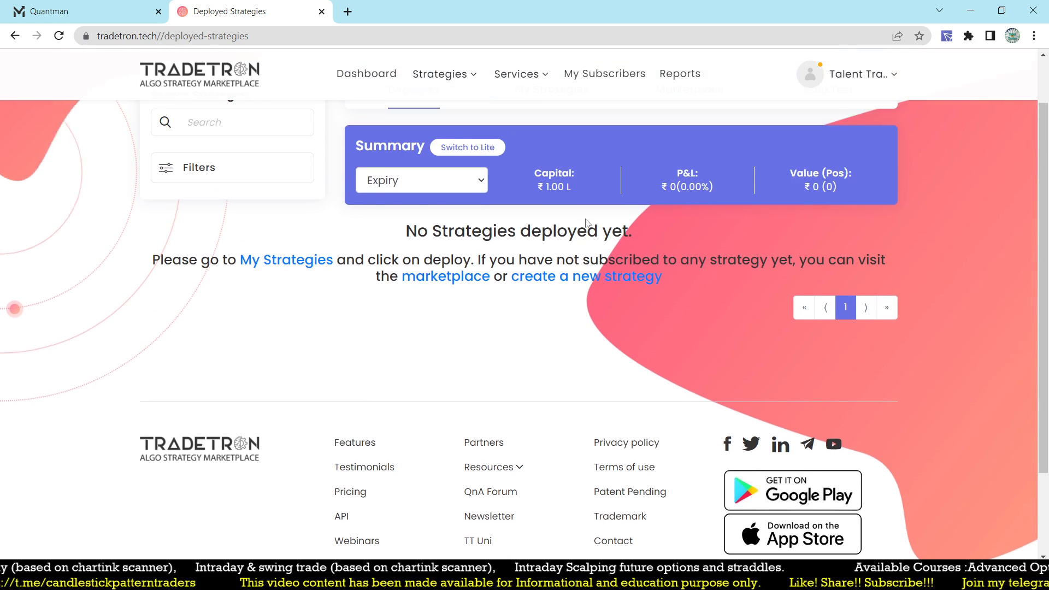
pyautogui.moveTo(437, 83)
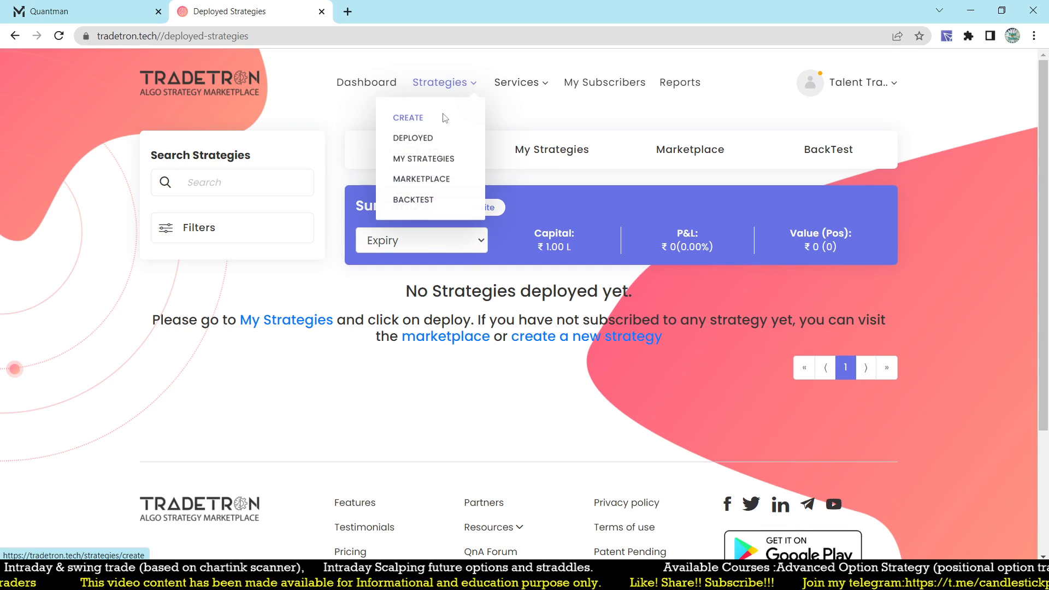
pyautogui.click(417, 117)
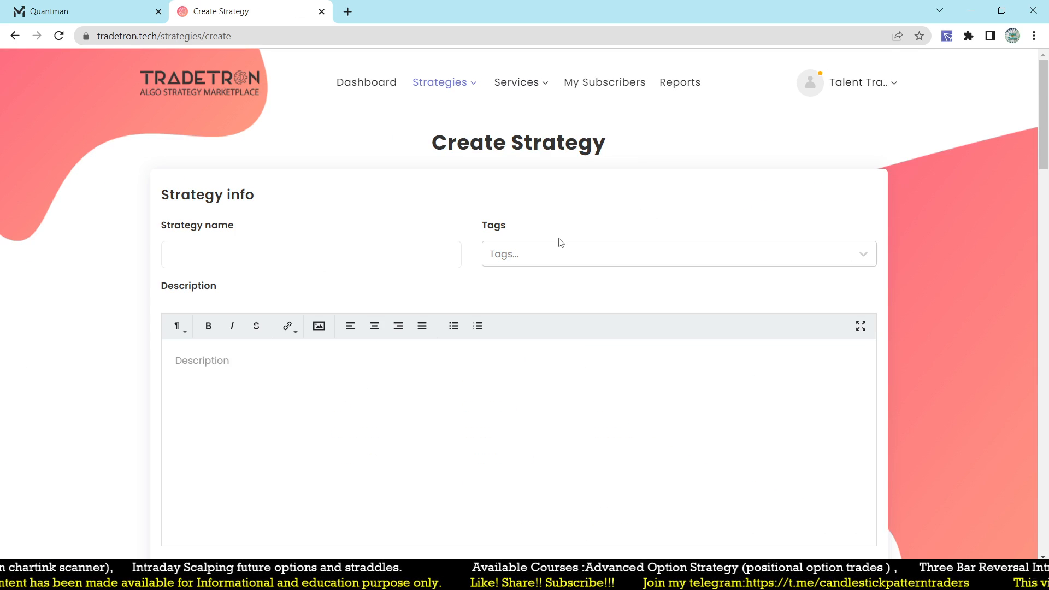
# Name the strategy "9.30 short straddle strategy".
pyautogui.scroll(-1, 557, 241)
pyautogui.click(317, 192)
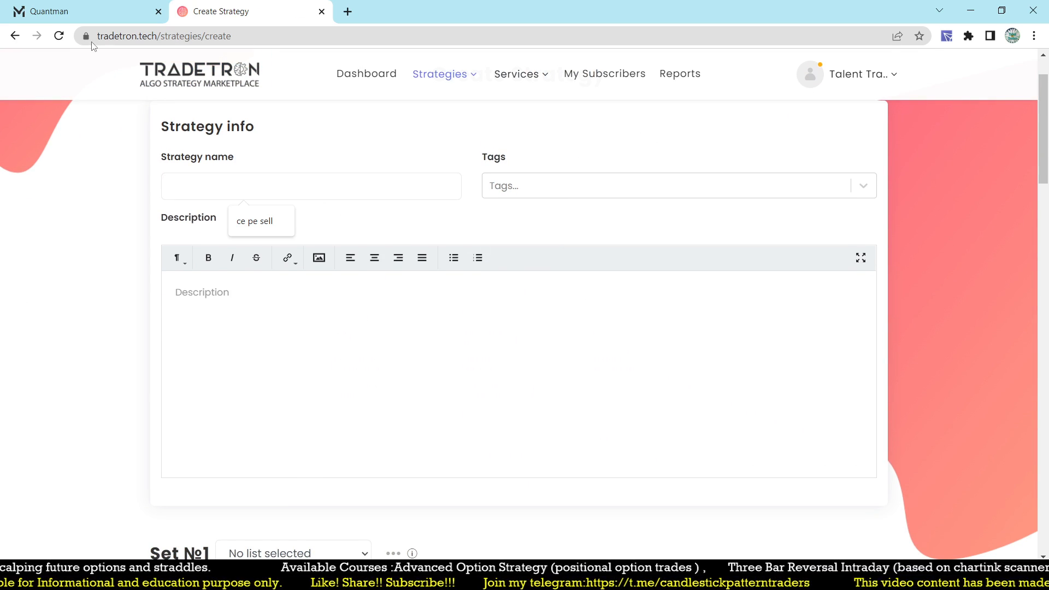
pyautogui.click(87, 11)
pyautogui.click(222, 6)
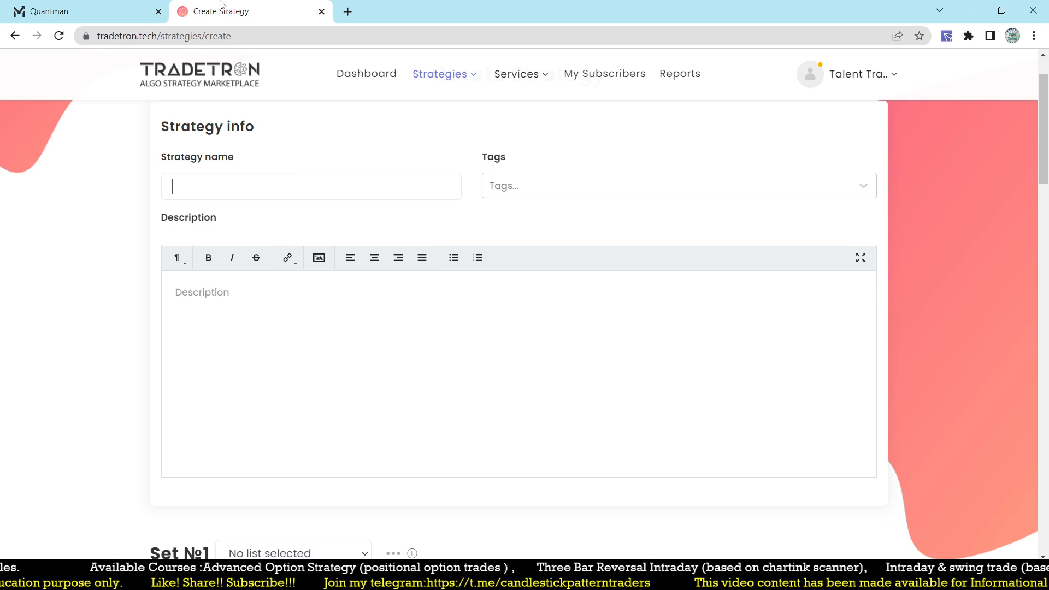
pyautogui.write('9.30 short straddke')
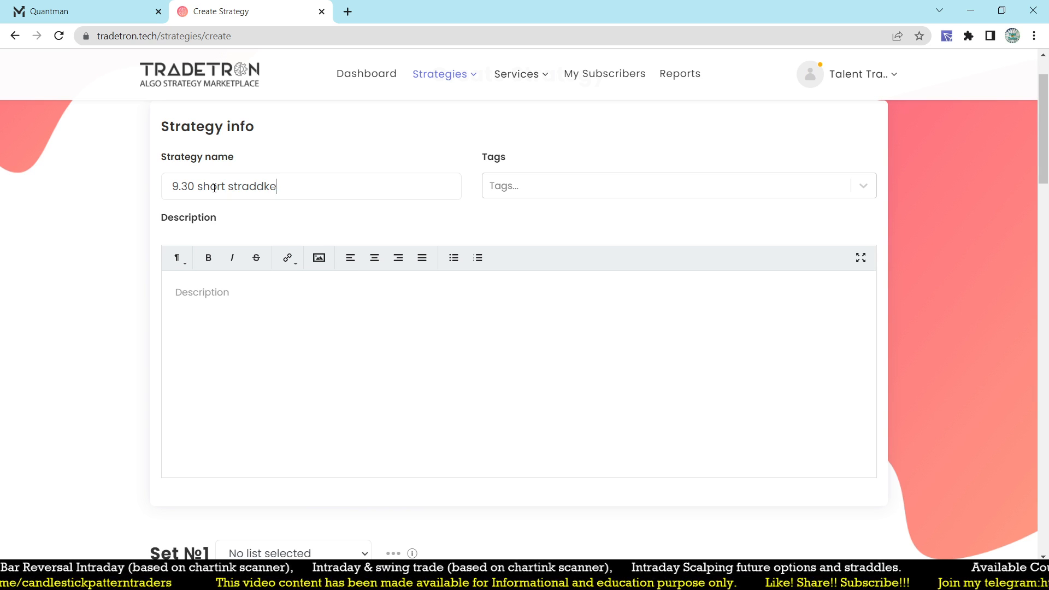
pyautogui.press('BackSpace')
pyautogui.press('BackSpace')
pyautogui.write('le strategy')
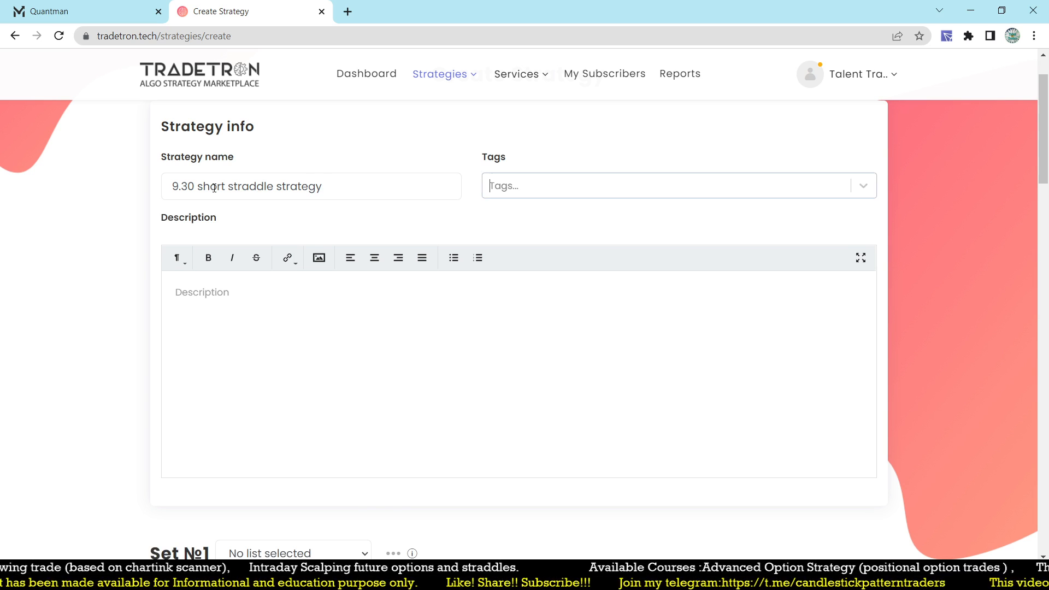
# Tag the strategy as Volatility and copy the strategy name into its description.
pyautogui.click(534, 184)
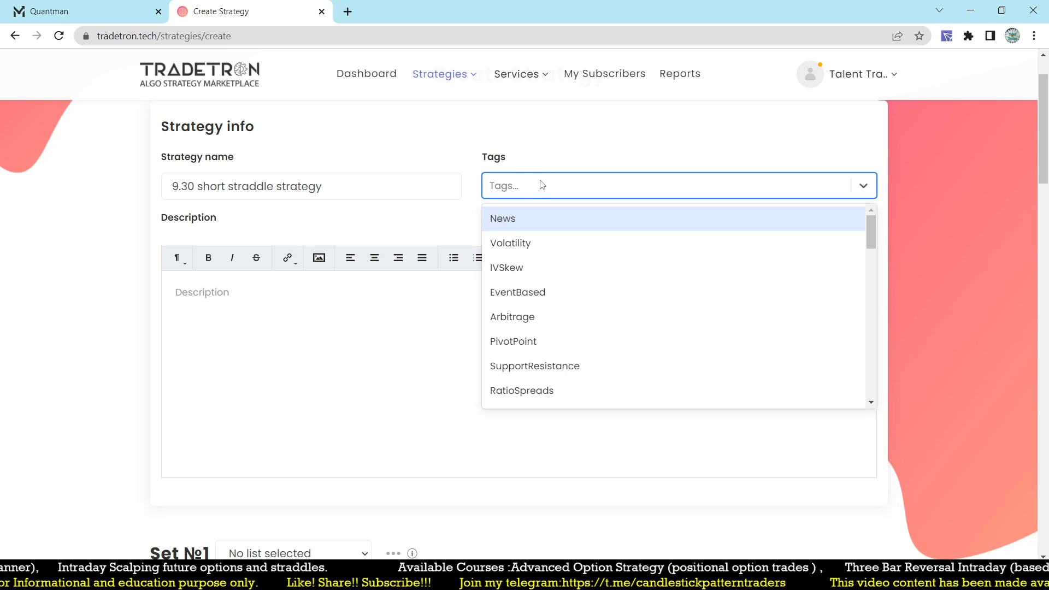
pyautogui.click(533, 245)
pyautogui.click(320, 327)
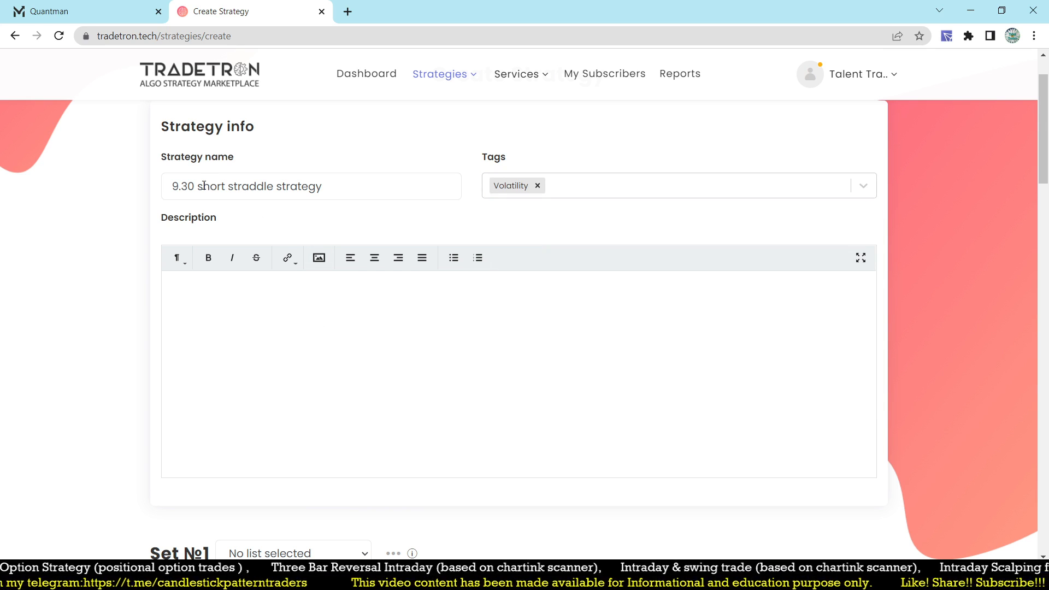
pyautogui.moveTo(204, 185); pyautogui.dragTo(450, 176)
pyautogui.moveTo(370, 190); pyautogui.dragTo(127, 207)
pyautogui.hotkey('ctrl', 'c')
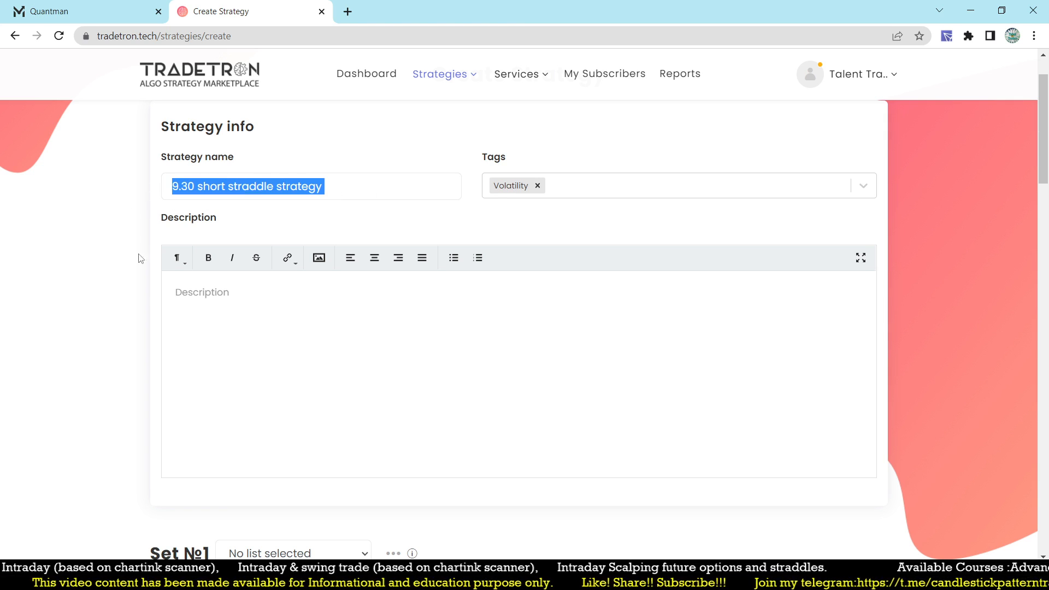
pyautogui.click(204, 308)
pyautogui.hotkey('ctrl', 'v')
# Start Set 1's entry condition with the Time keyword for the NSE exchange, followed by the >= operator.
pyautogui.scroll(-7, 351, 273)
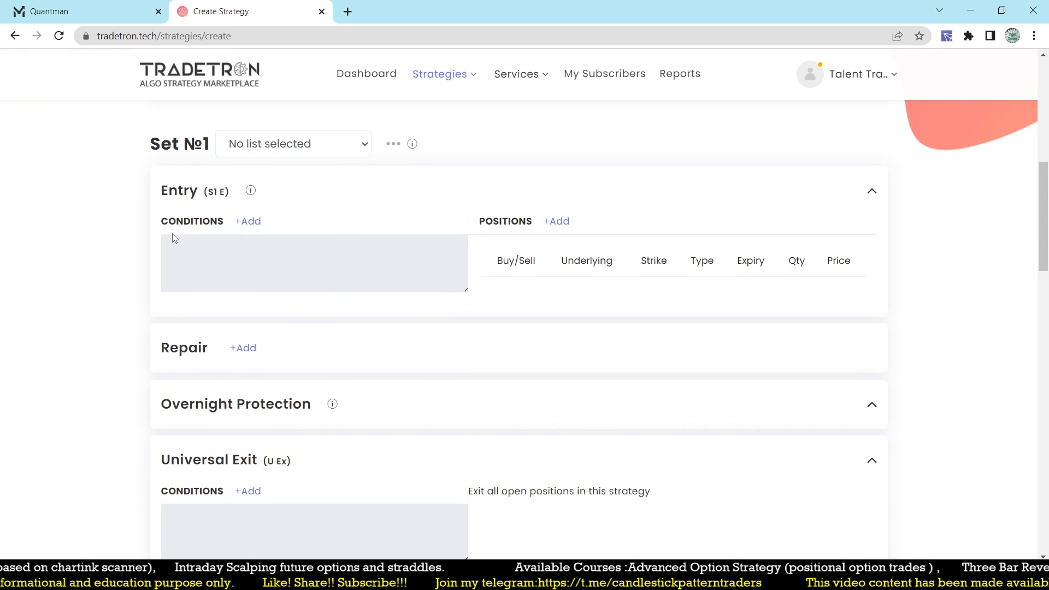
pyautogui.click(248, 222)
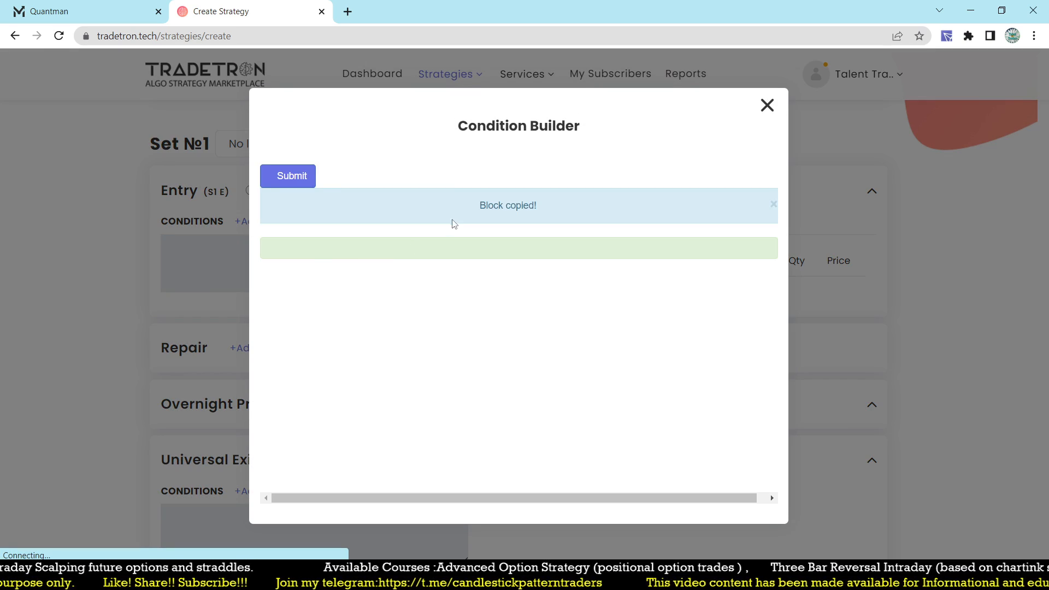
pyautogui.click(359, 208)
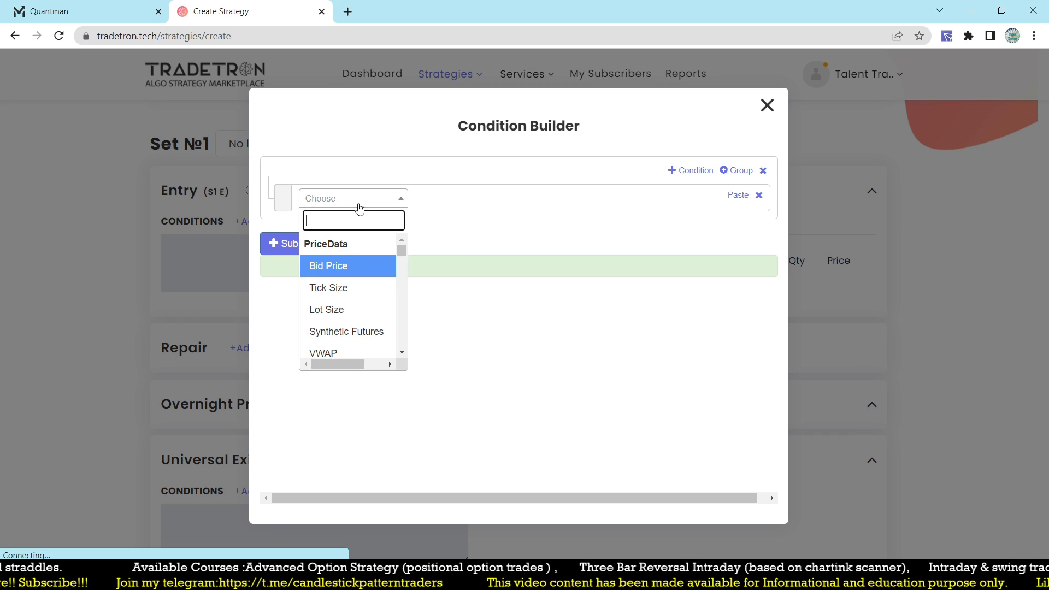
pyautogui.write('time')
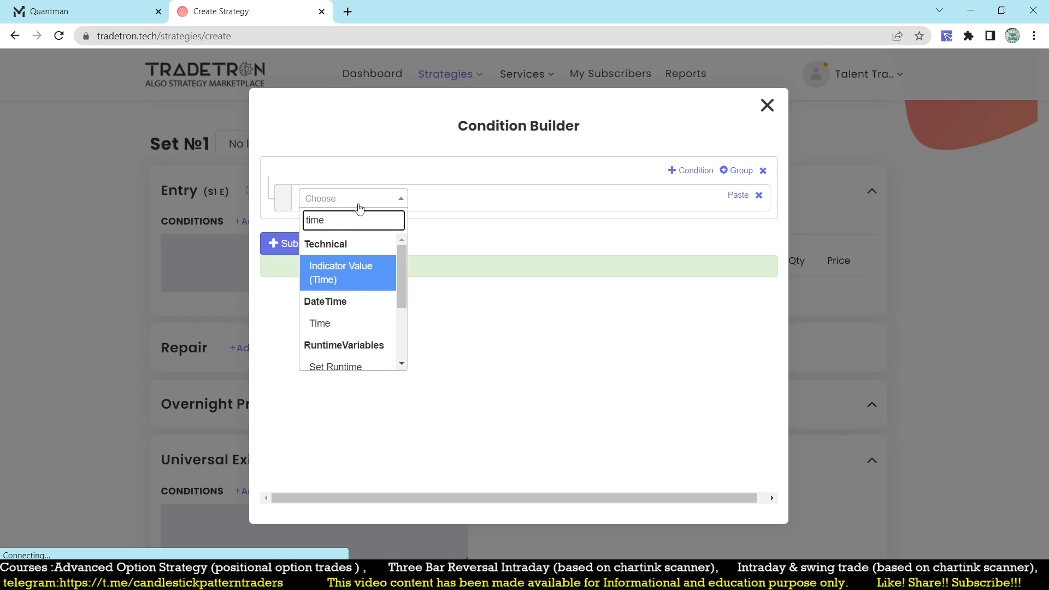
pyautogui.click(347, 321)
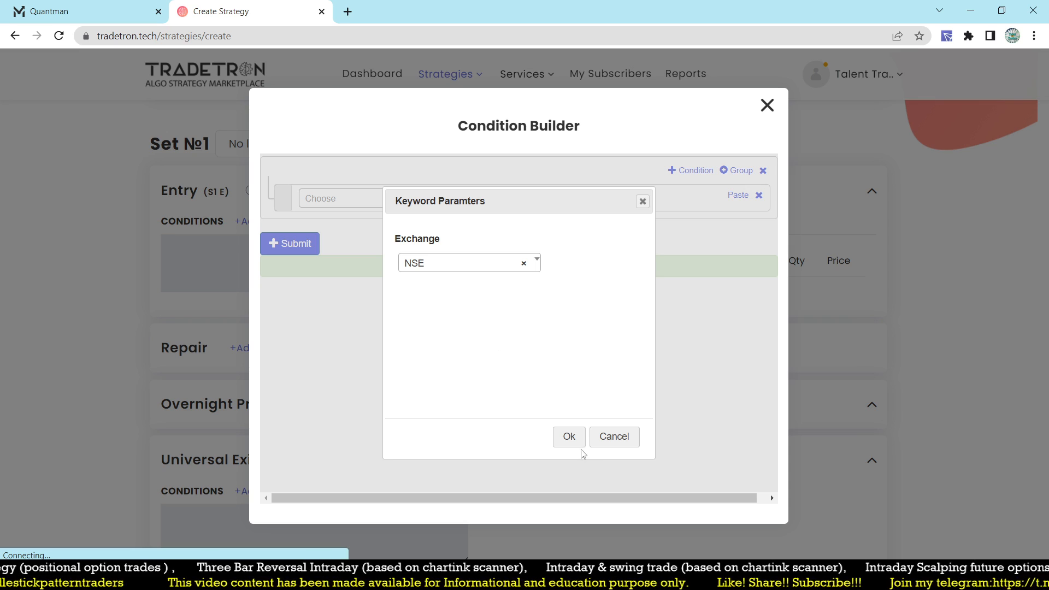
pyautogui.click(573, 444)
pyautogui.click(338, 207)
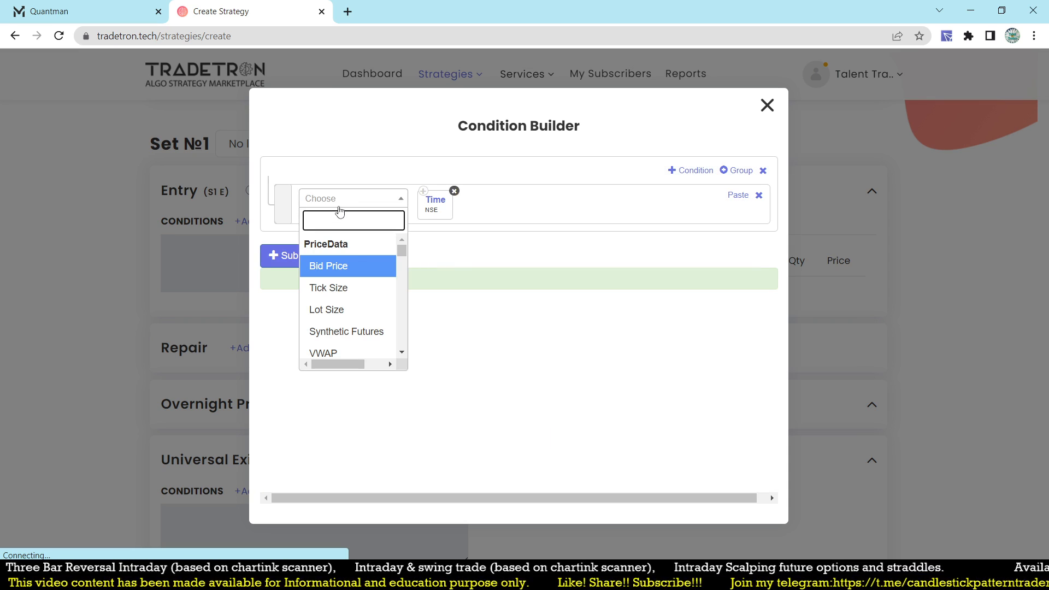
pyautogui.write('>')
pyautogui.click(350, 290)
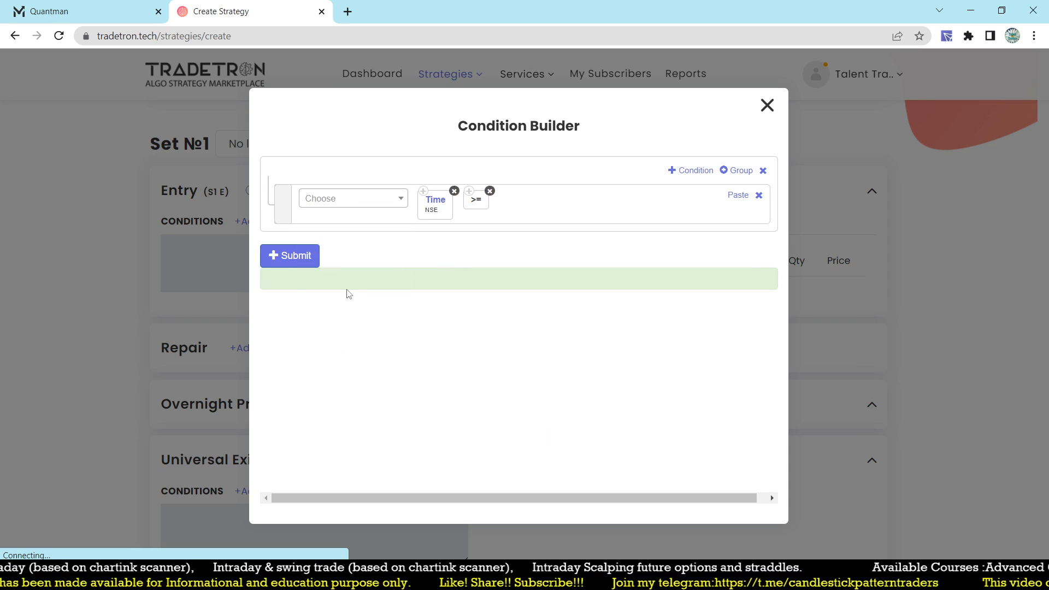
# Complete the entry condition with the Number 930, submit it, and close the condition builder.
pyautogui.click(341, 208)
pyautogui.write('num')
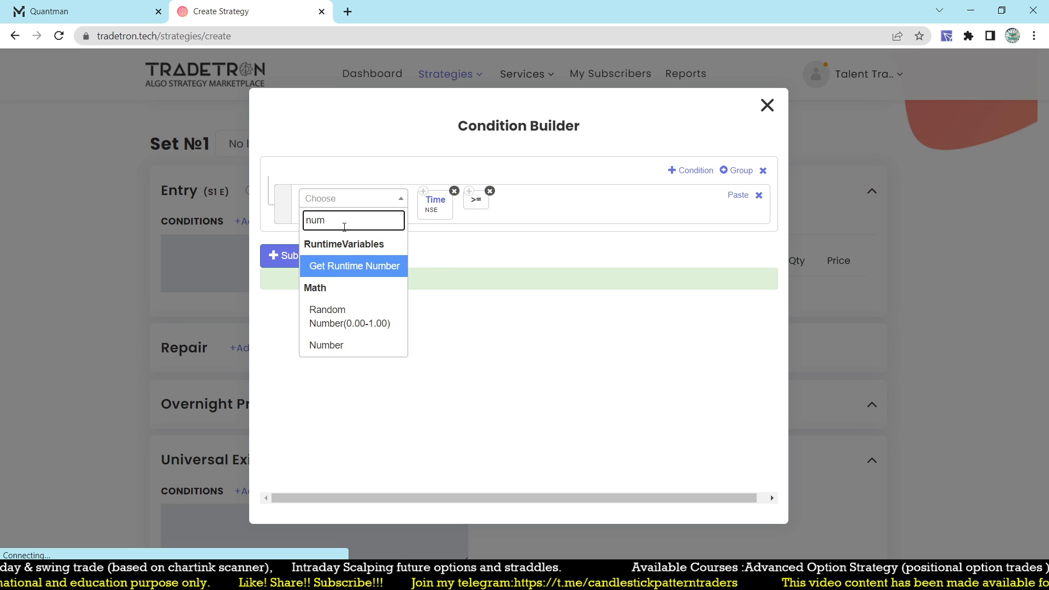
pyautogui.click(333, 344)
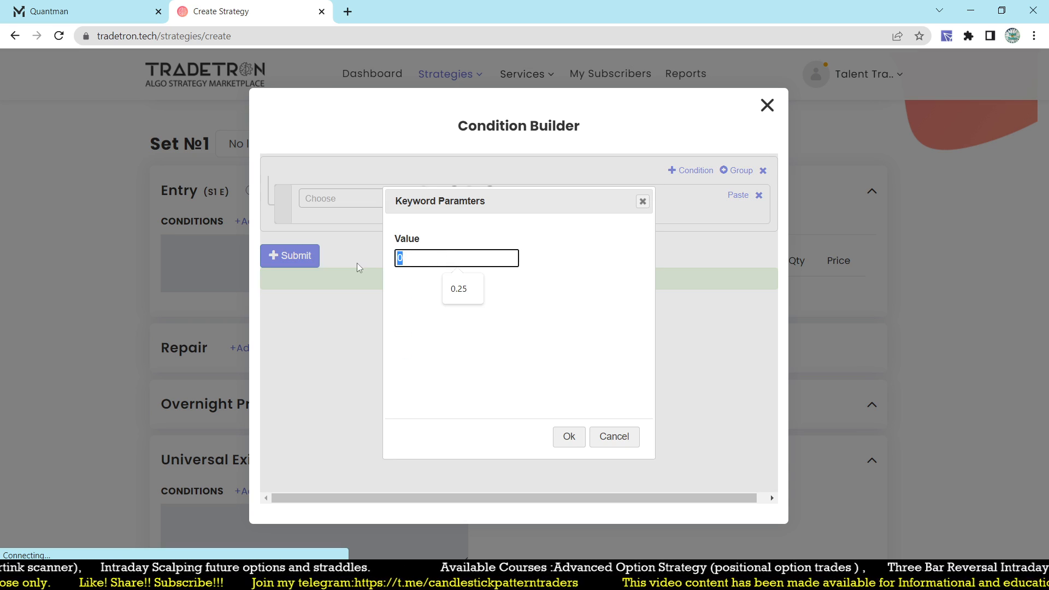
pyautogui.write('930')
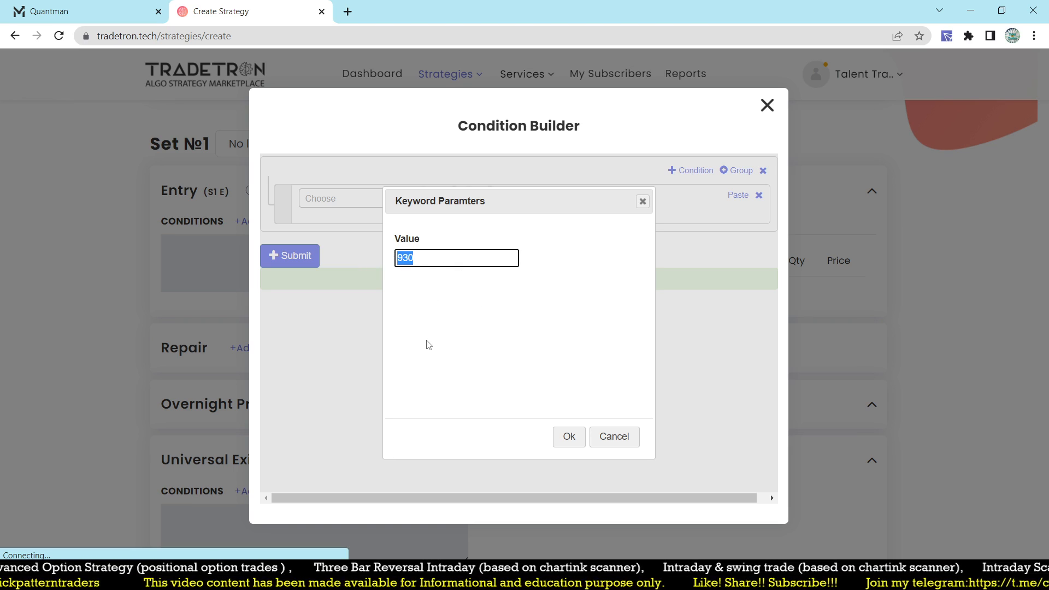
pyautogui.click(557, 438)
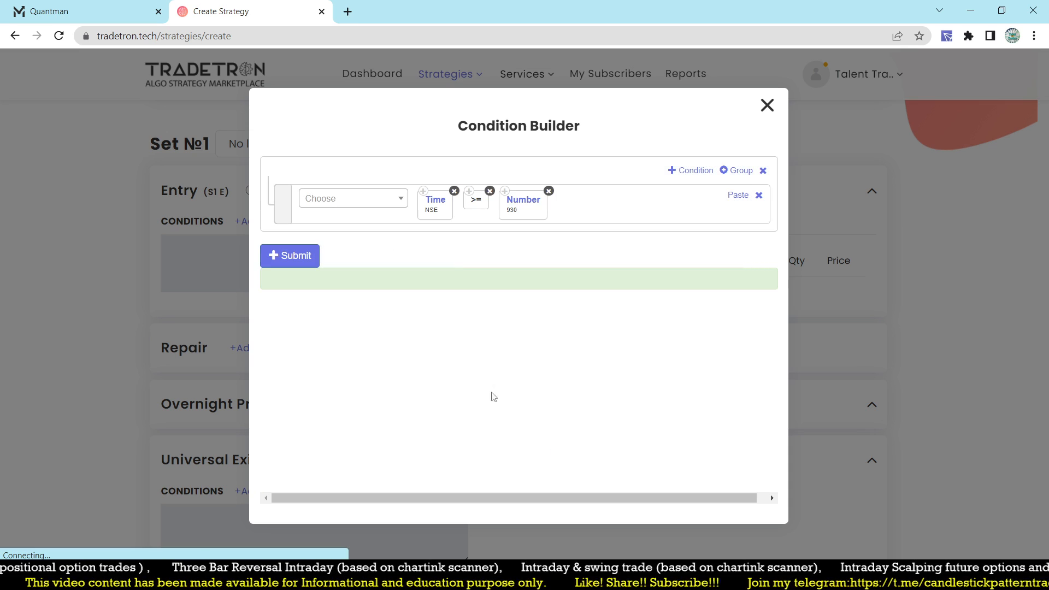
pyautogui.click(309, 261)
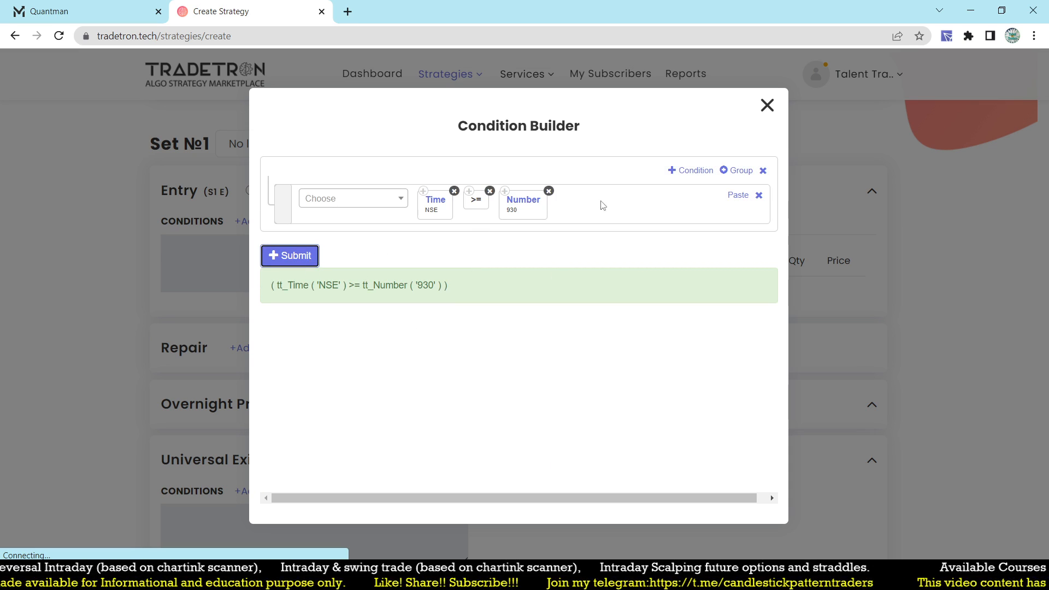
pyautogui.click(676, 172)
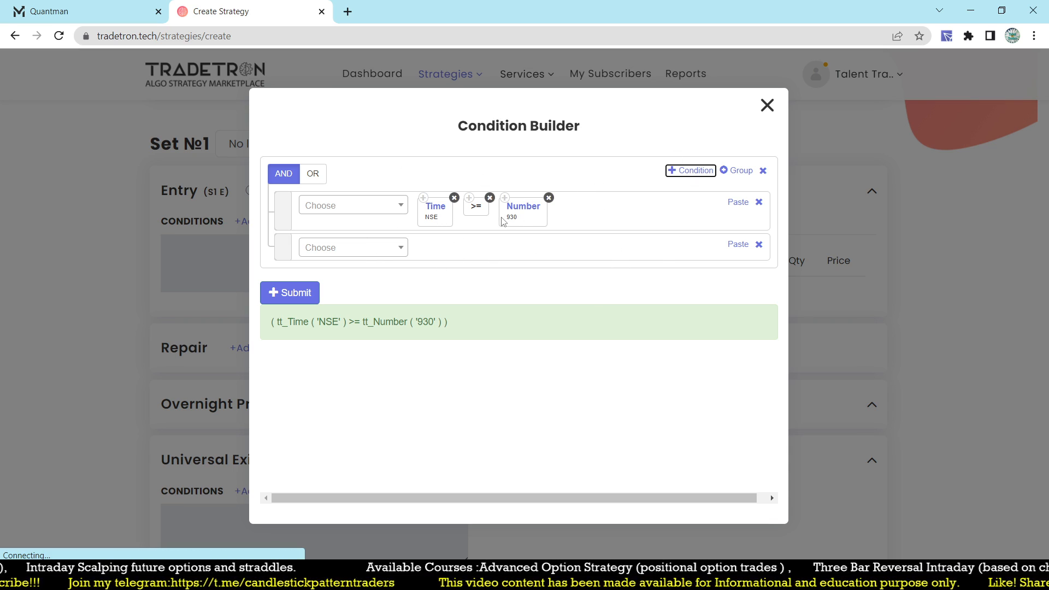
pyautogui.click(759, 245)
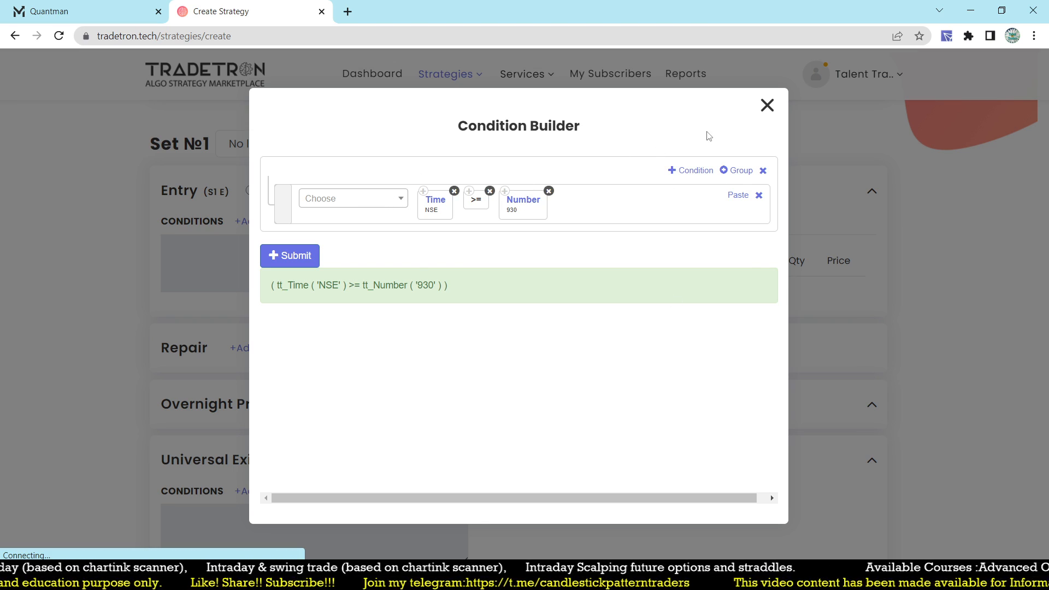
pyautogui.click(766, 106)
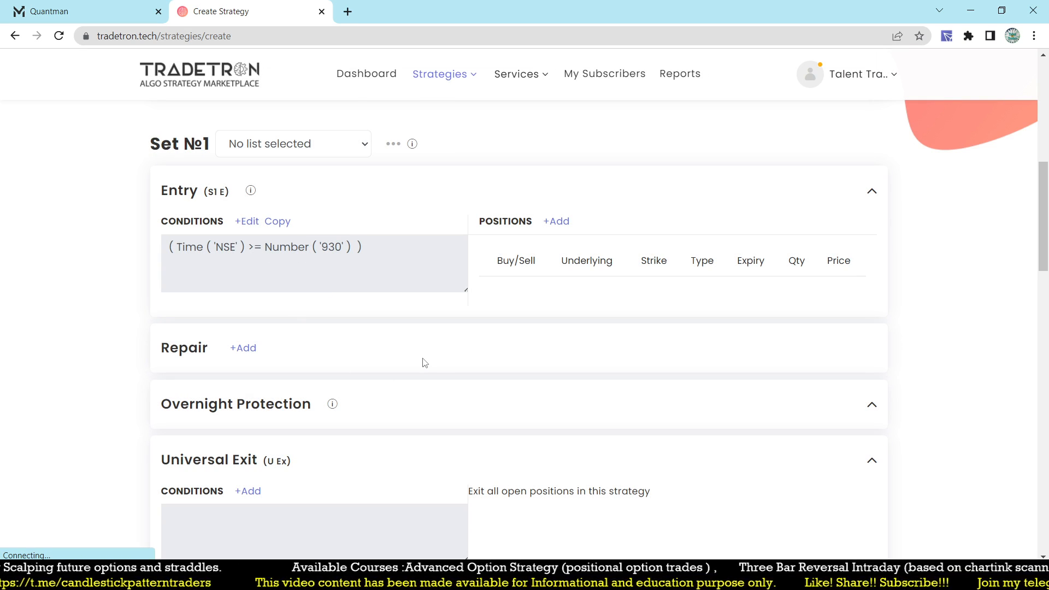
# Start a sell position in Set 1's entry for an NFO Call with NIFTY BANK as the underlying.
pyautogui.click(557, 222)
pyautogui.click(581, 171)
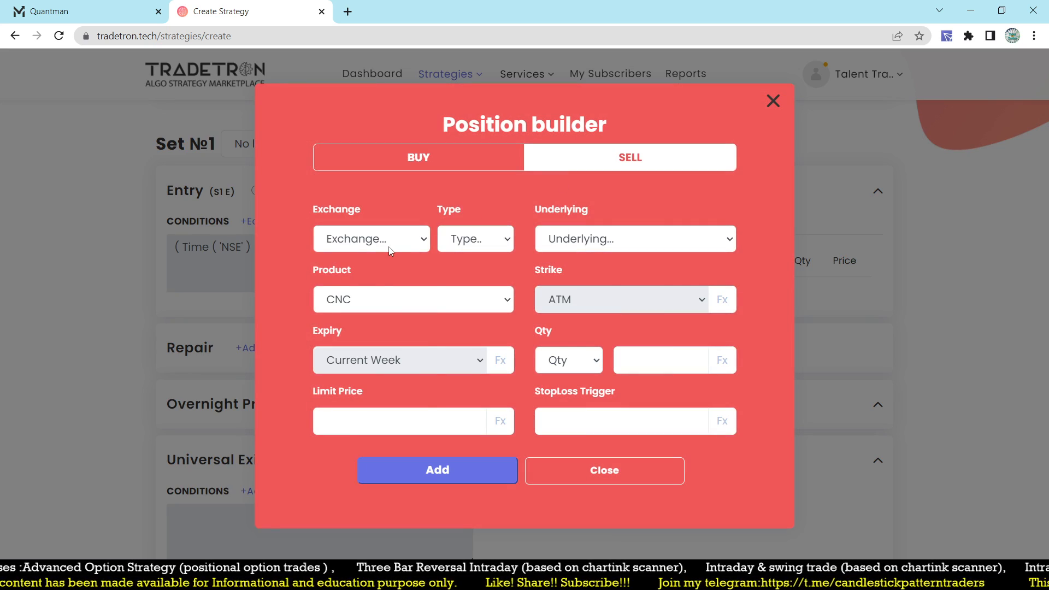
pyautogui.click(391, 249)
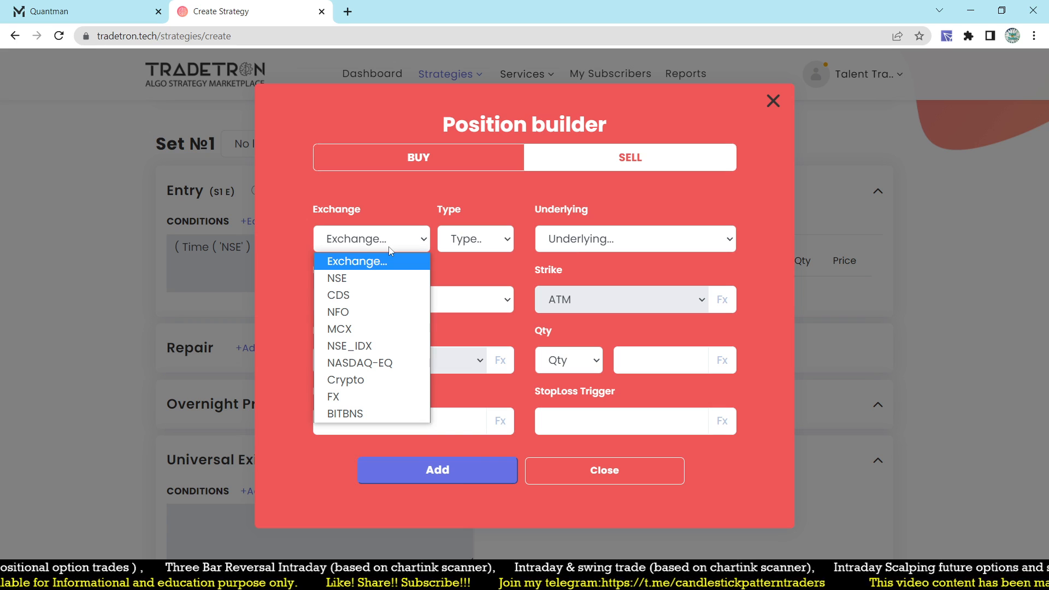
pyautogui.click(343, 312)
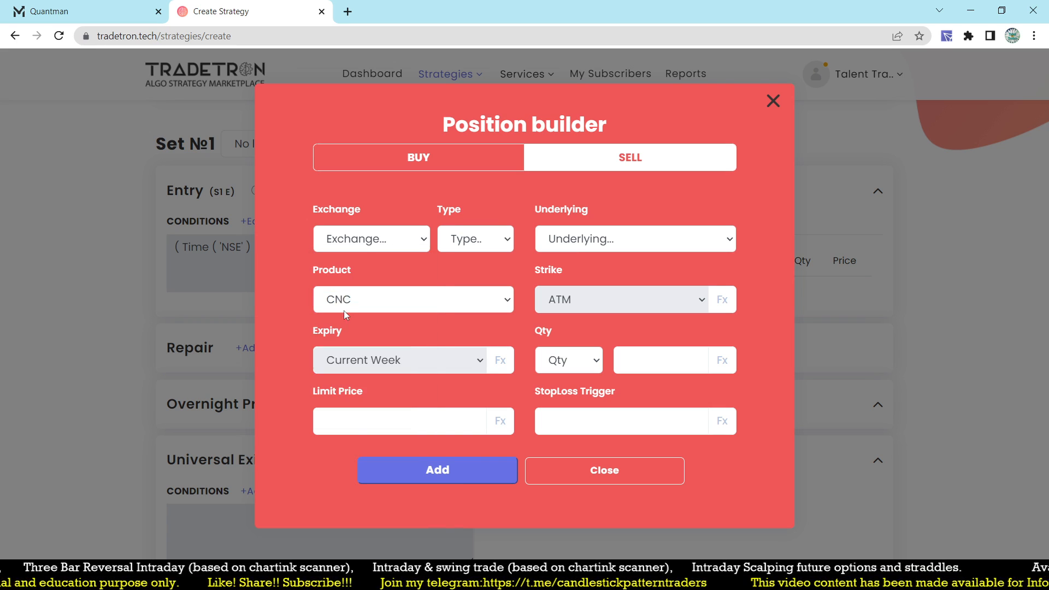
pyautogui.click(494, 245)
pyautogui.click(461, 295)
pyautogui.click(620, 247)
pyautogui.write('nifty b')
pyautogui.press('Return')
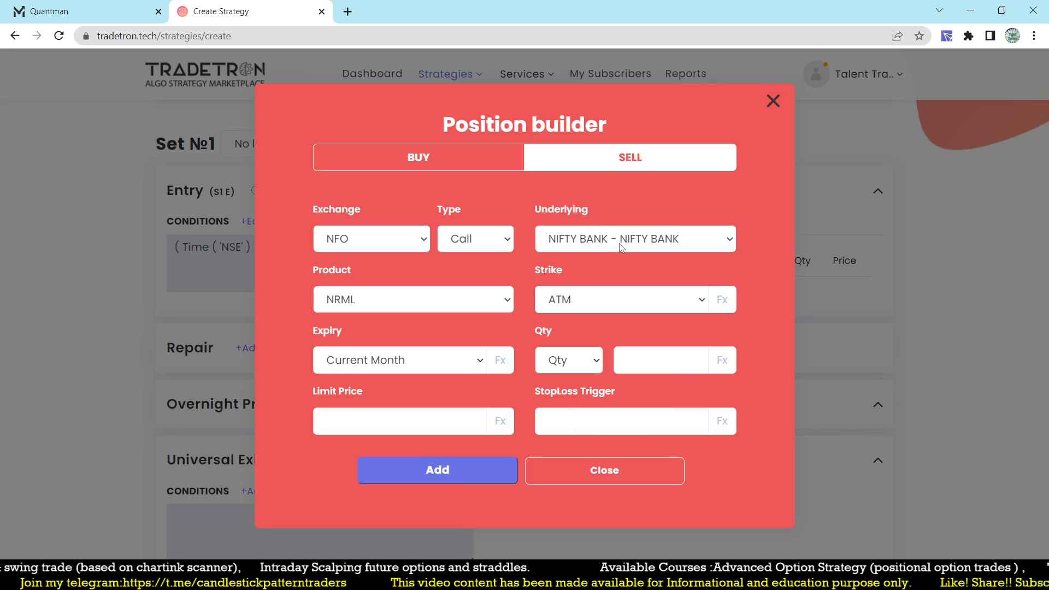
# Set the Call position to product NRML, ATM strike, Current Week expiry and 1 lot, and add it to the entry.
pyautogui.click(411, 310)
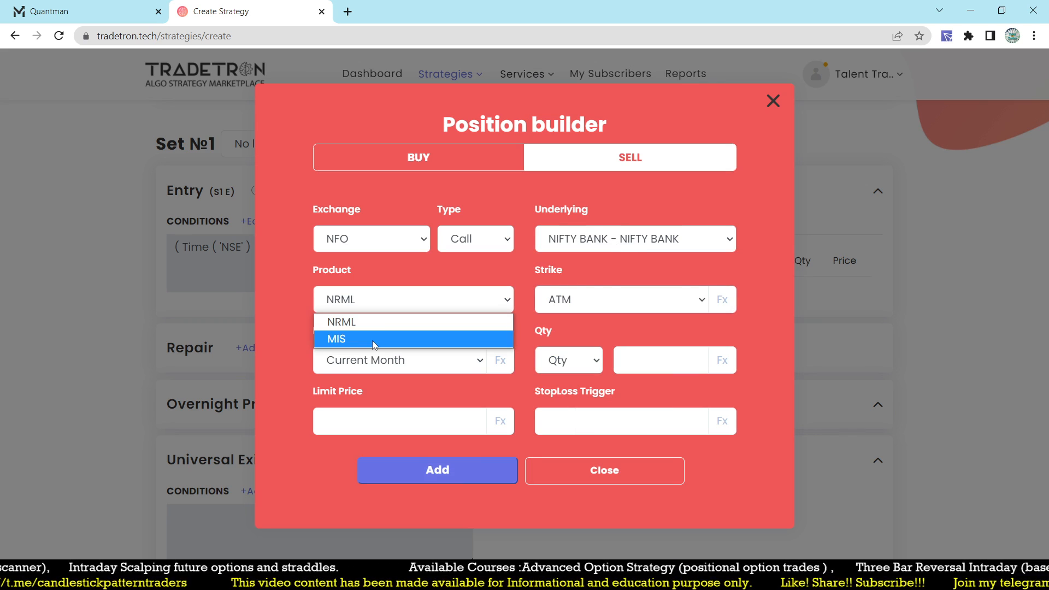
pyautogui.click(371, 323)
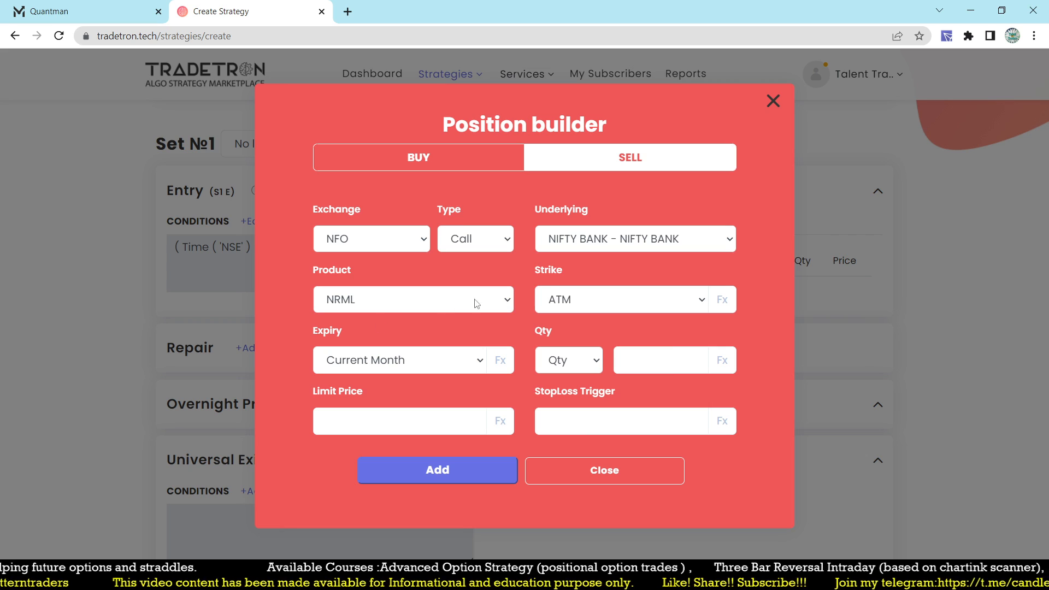
pyautogui.click(577, 299)
pyautogui.click(568, 11)
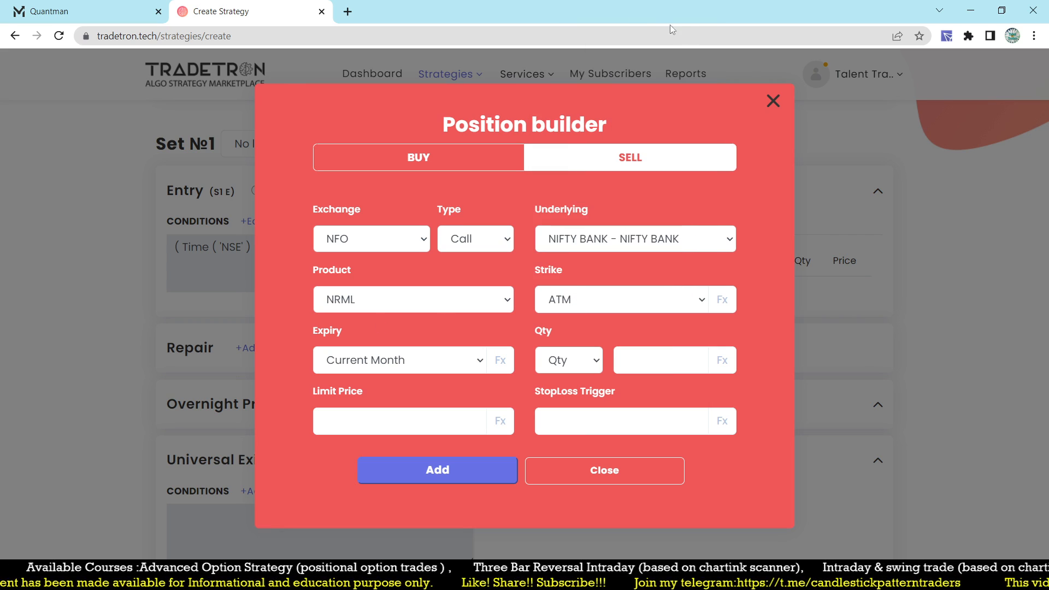
pyautogui.click(437, 362)
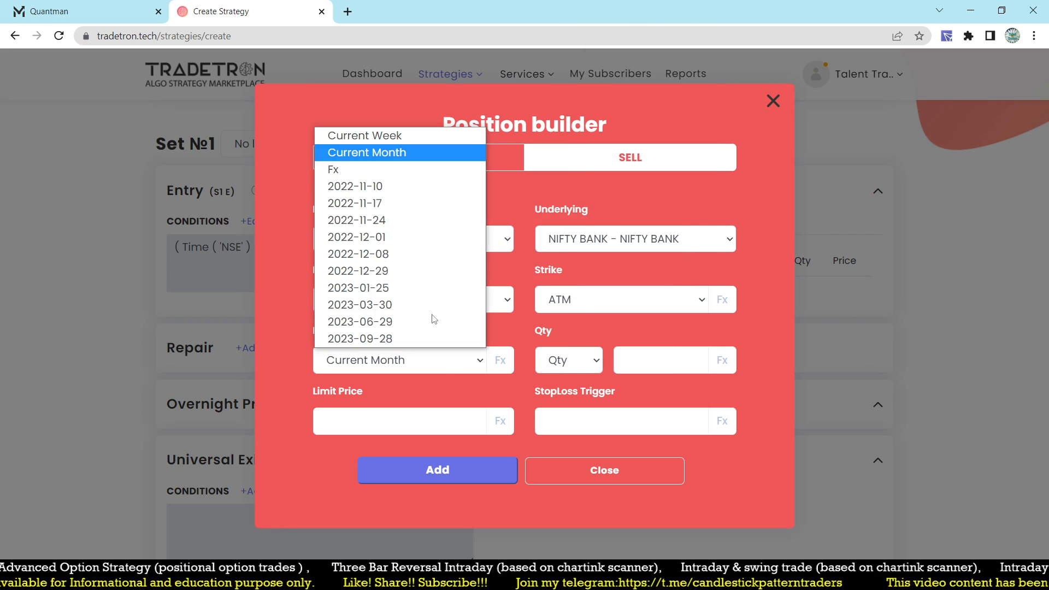
pyautogui.click(382, 134)
pyautogui.click(568, 360)
pyautogui.click(563, 414)
pyautogui.click(652, 365)
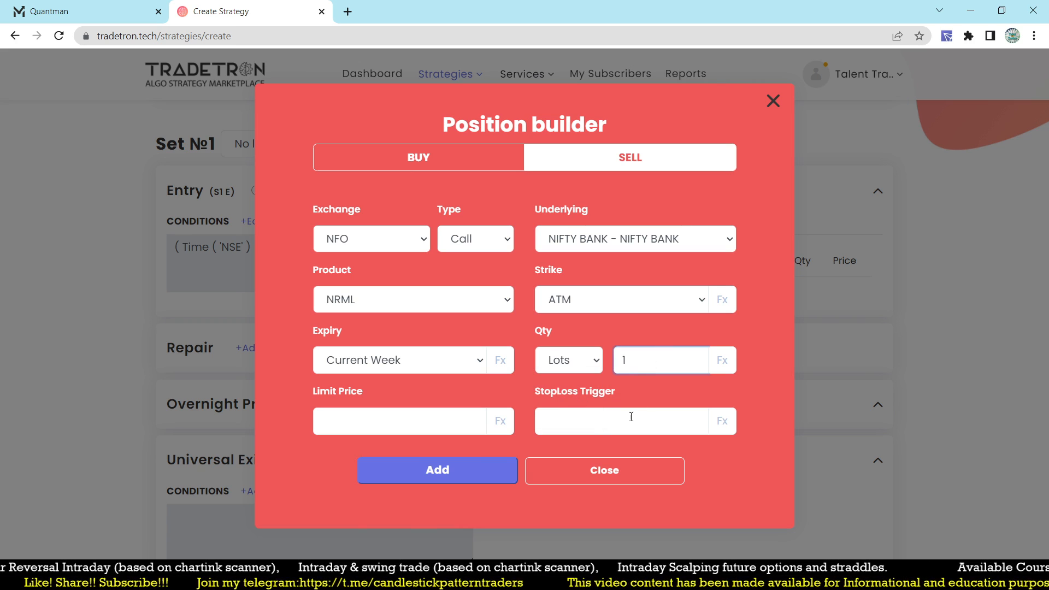
pyautogui.click(468, 476)
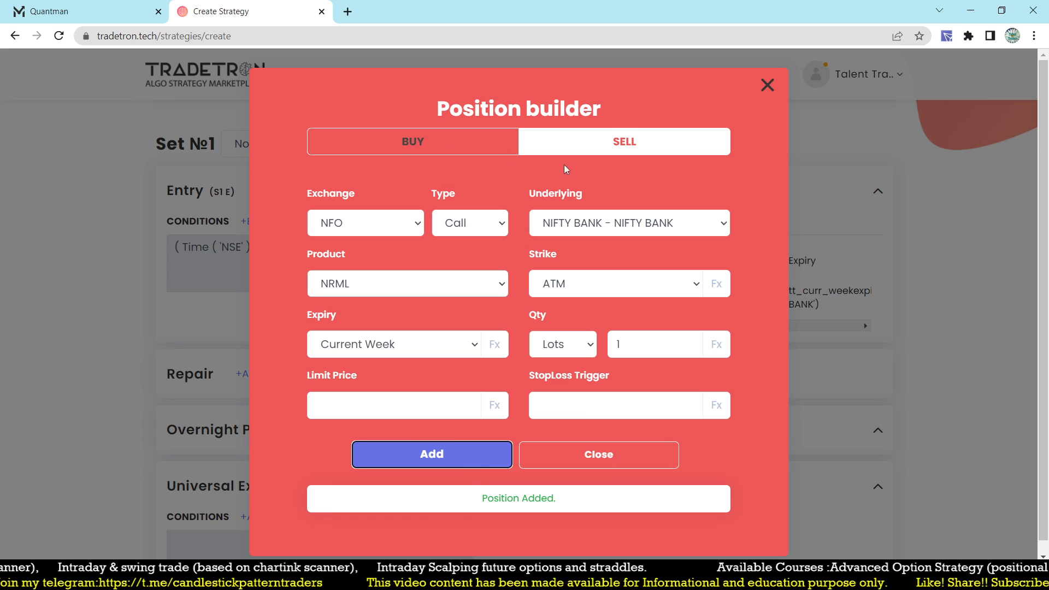
pyautogui.click(464, 225)
pyautogui.click(455, 244)
pyautogui.click(614, 236)
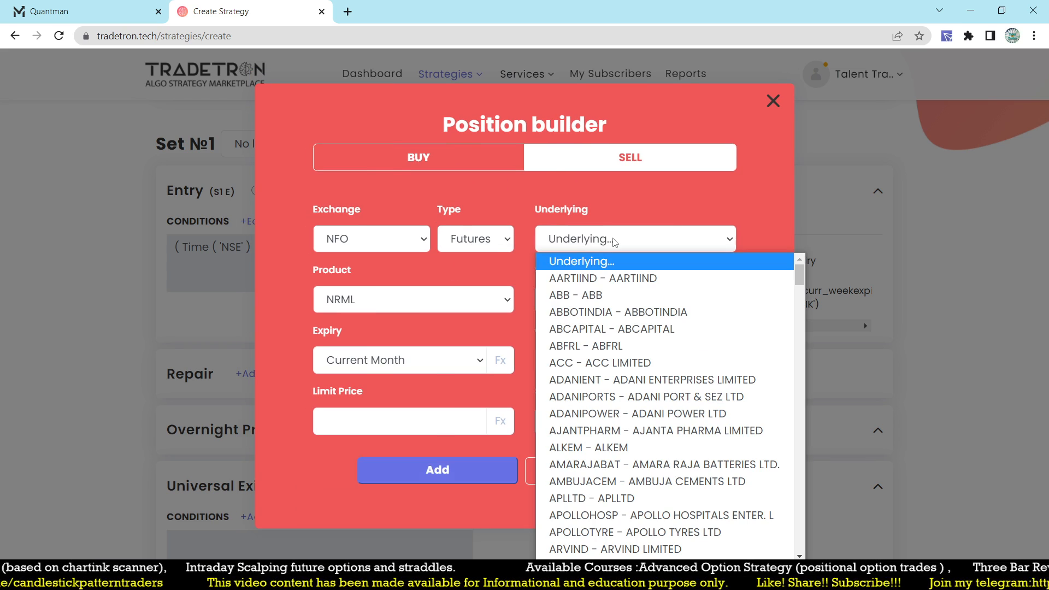
pyautogui.write('nifty bank')
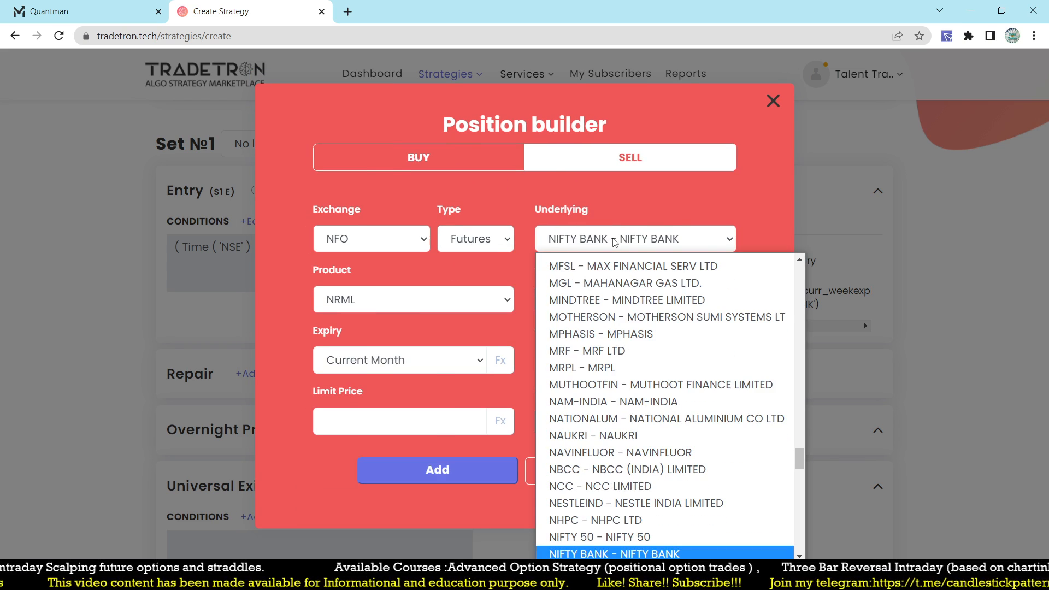
pyautogui.press('Return')
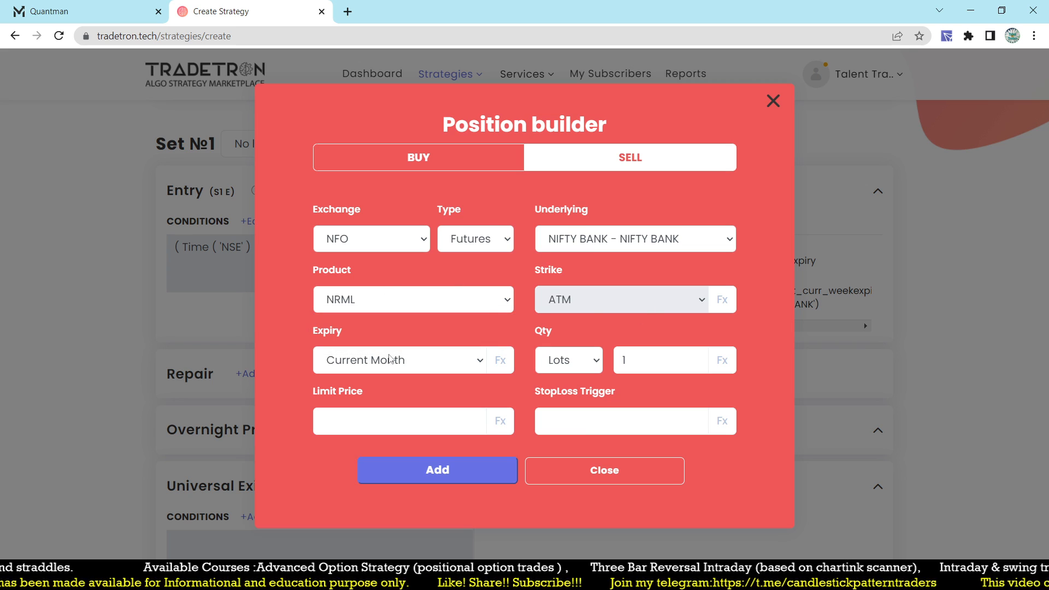
pyautogui.click(393, 360)
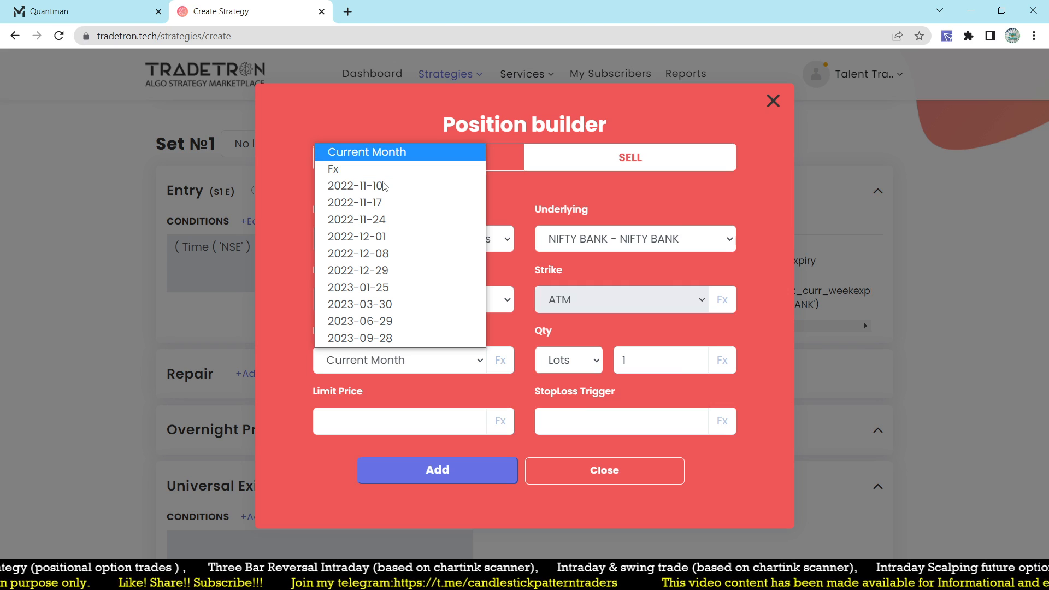
pyautogui.click(175, 269)
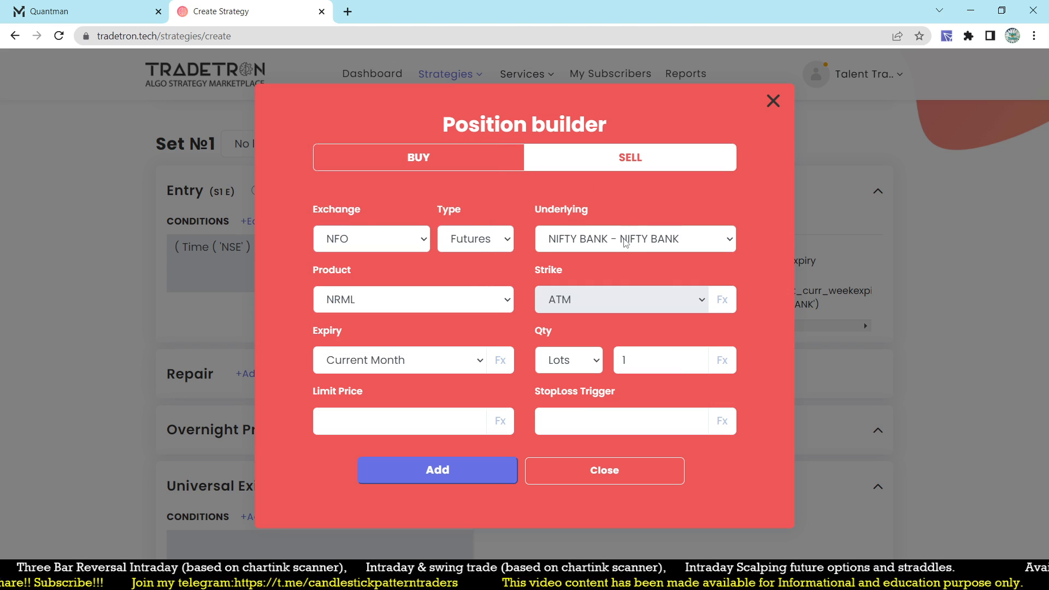
# Change the second sell position's type to Put and choose NIFTY BANK as its underlying.
pyautogui.click(481, 243)
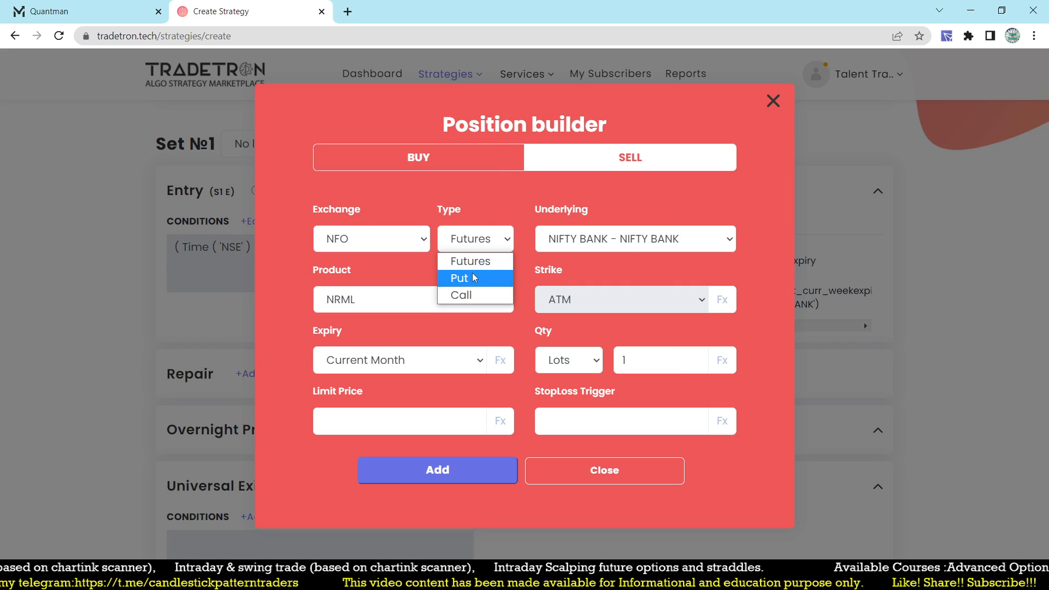
pyautogui.click(462, 288)
pyautogui.click(626, 240)
pyautogui.write('nifty')
pyautogui.press('Down')
pyautogui.press('Return')
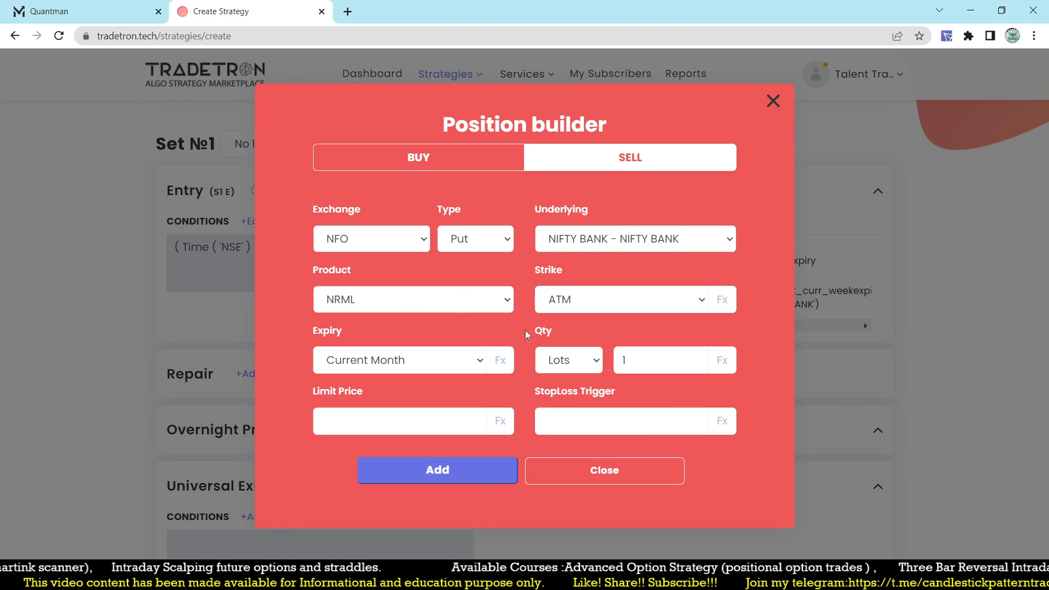
# Set the Put position's expiry to Current Week and keep its strike at ATM.
pyautogui.click(393, 358)
pyautogui.click(392, 135)
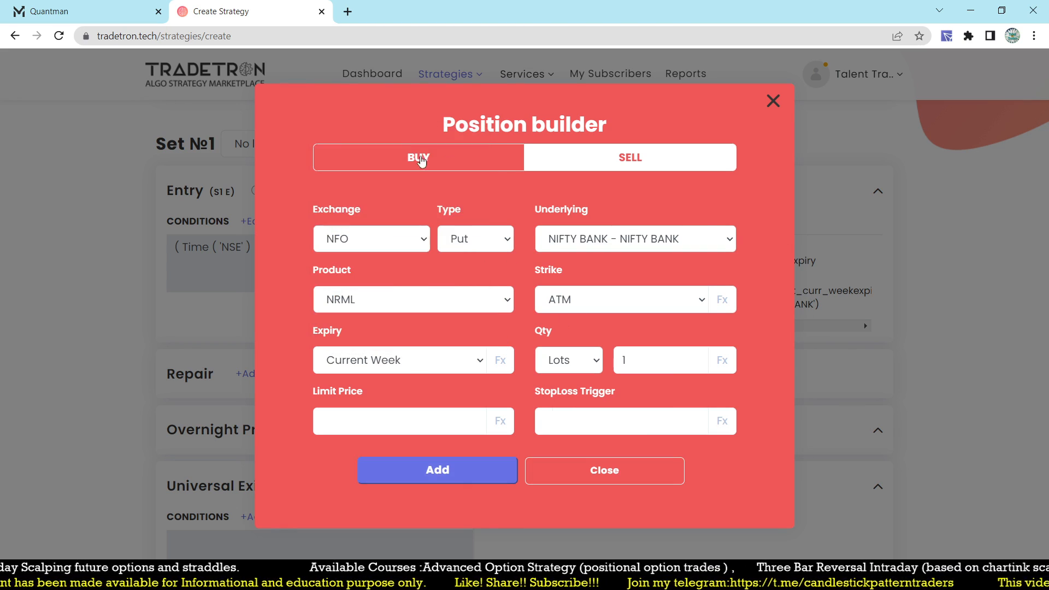
pyautogui.click(618, 308)
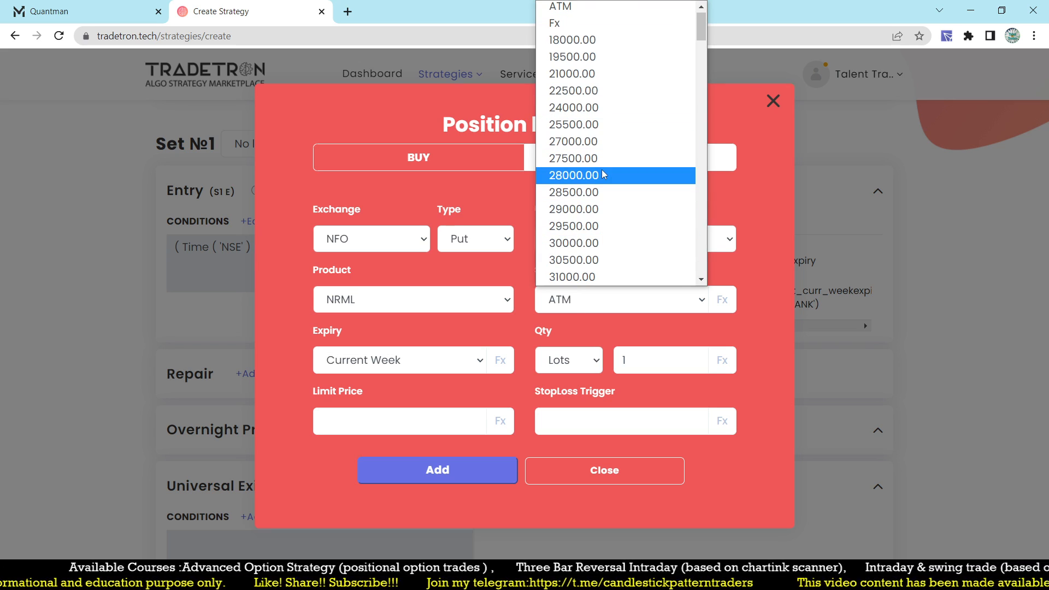
pyautogui.click(581, 29)
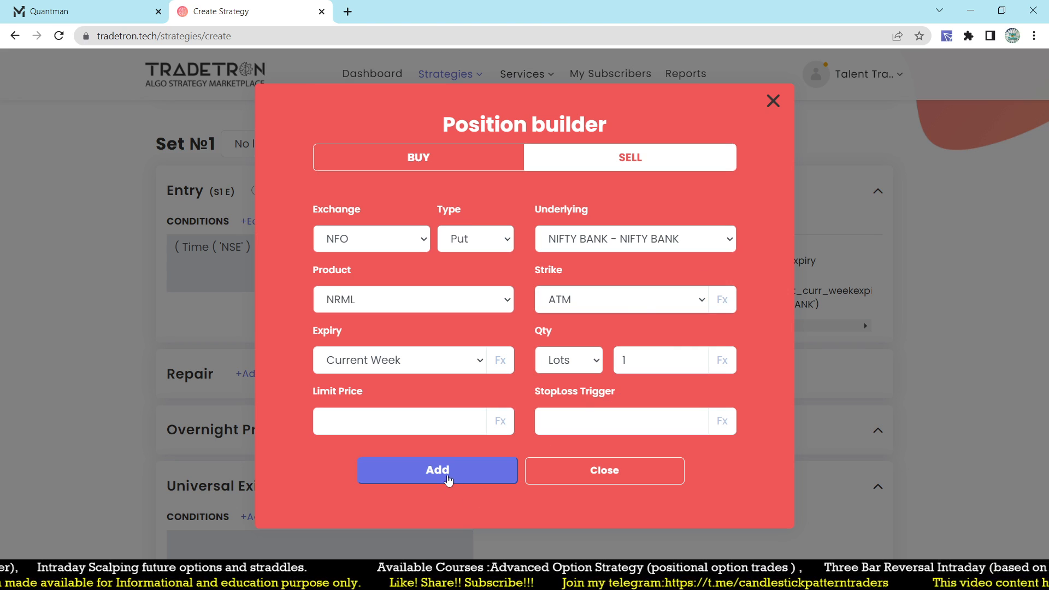
# Add the NIFTY BANK Put sell position to Set 1's entry and close the position builder.
pyautogui.click(448, 476)
pyautogui.click(767, 85)
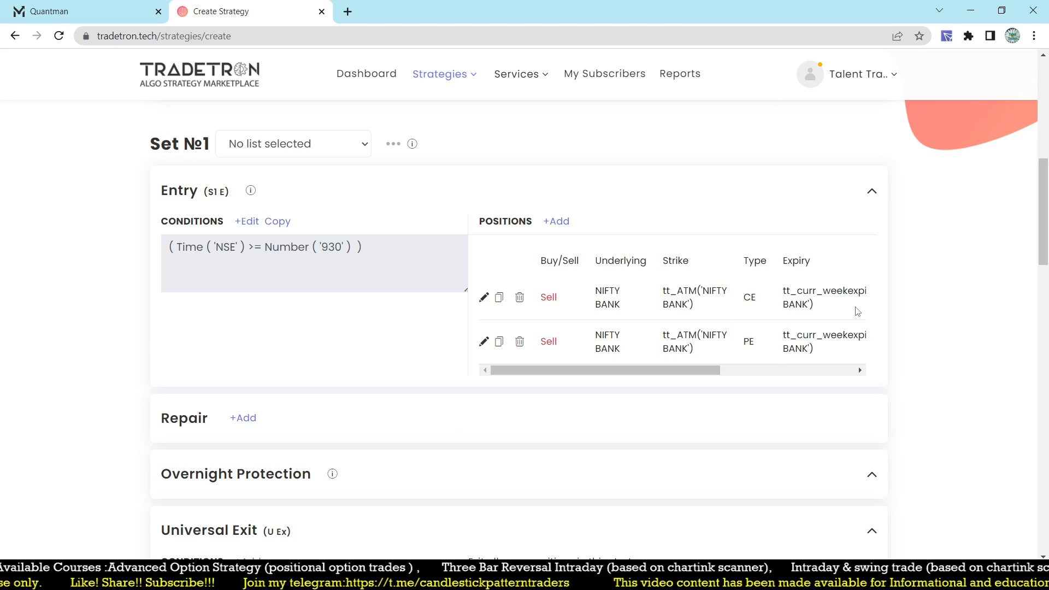
# Review Set 1's entry condition, its Call and Put sell positions, and the repair and exit sections.
pyautogui.scroll(1, 858, 311)
pyautogui.scroll(-3, 858, 311)
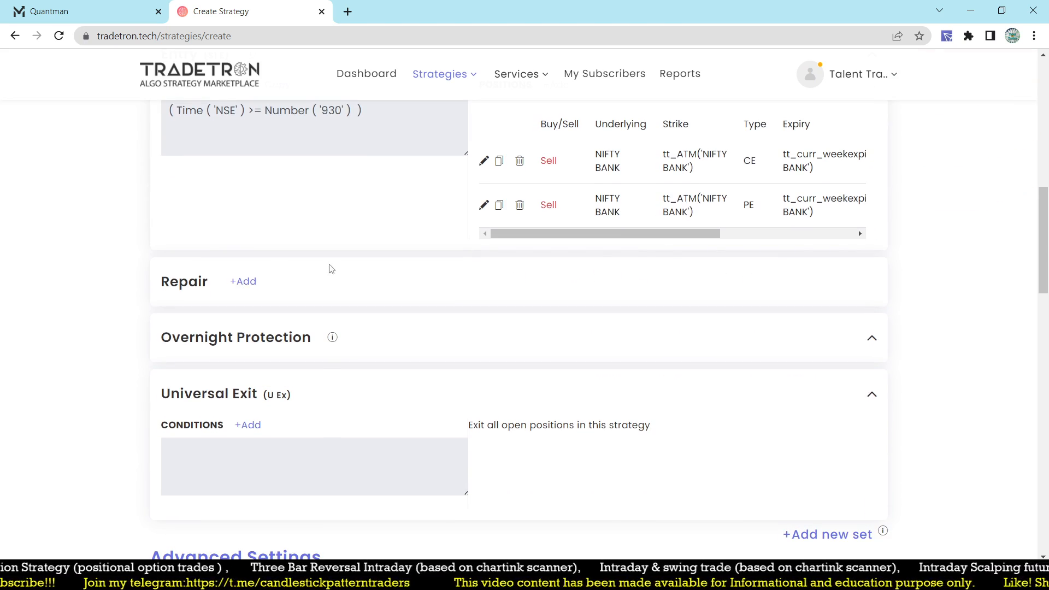
pyautogui.scroll(1, 273, 240)
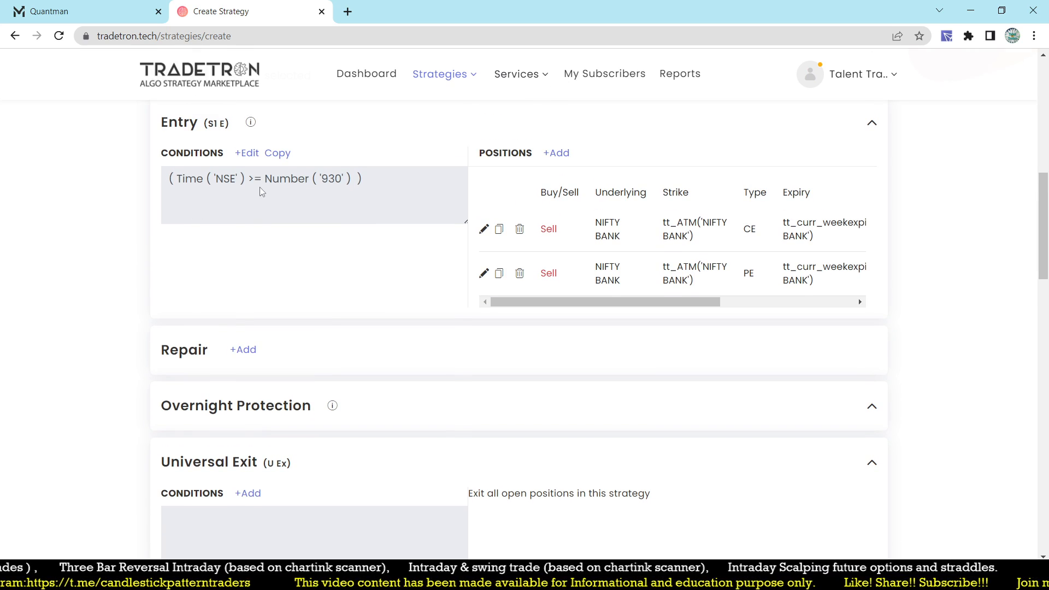
pyautogui.scroll(1, 331, 236)
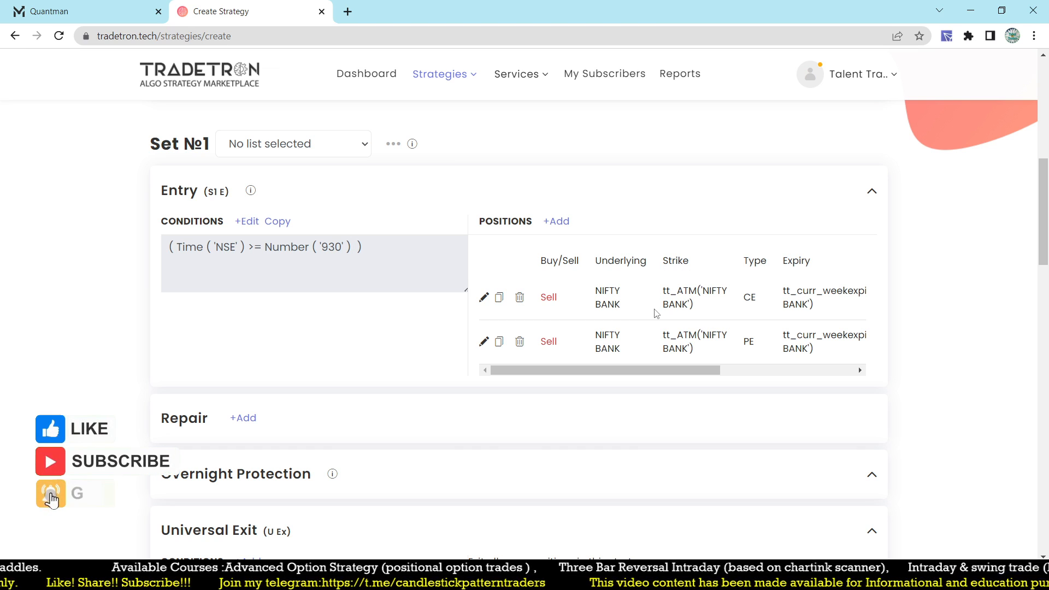
pyautogui.scroll(-1, 659, 315)
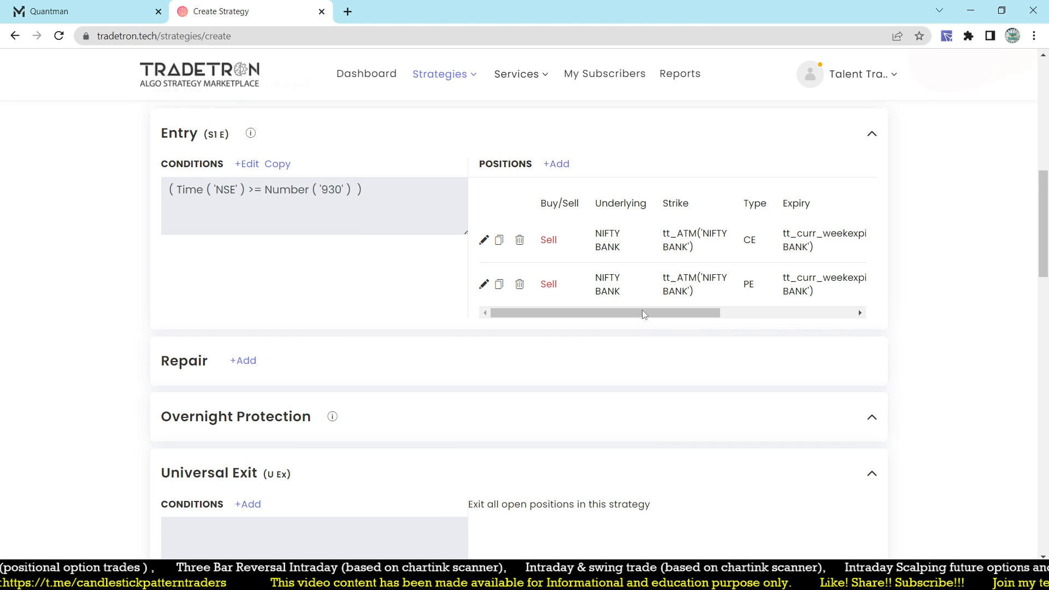
pyautogui.scroll(8, 658, 315)
pyautogui.scroll(-6, 644, 316)
pyautogui.scroll(-3, 645, 316)
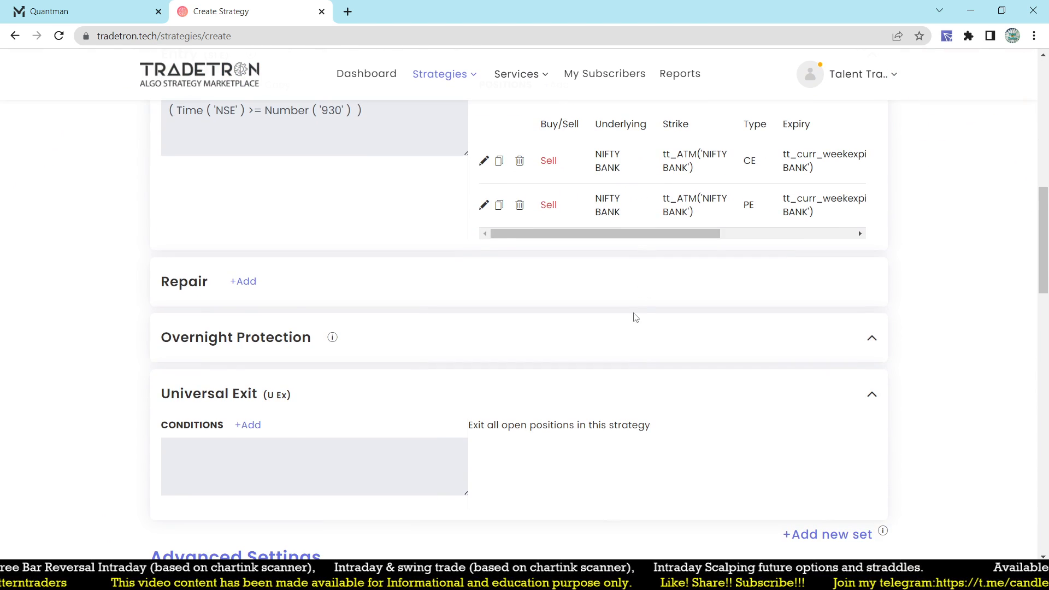
# Add a Repair Once block to Set 1 and start its condition with LTP of Traded Instrument Name.
pyautogui.click(252, 289)
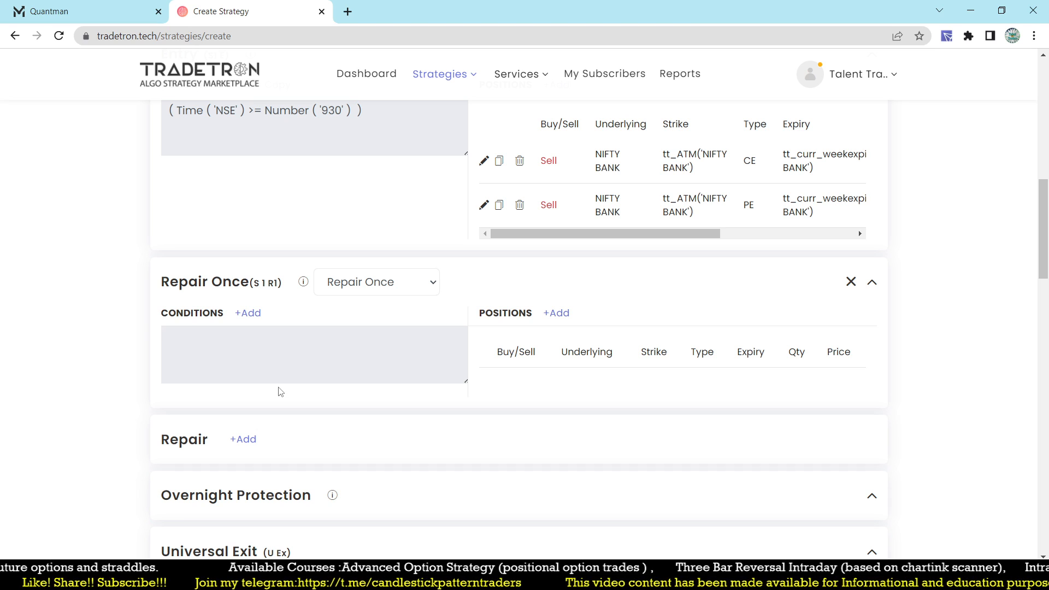
pyautogui.click(258, 318)
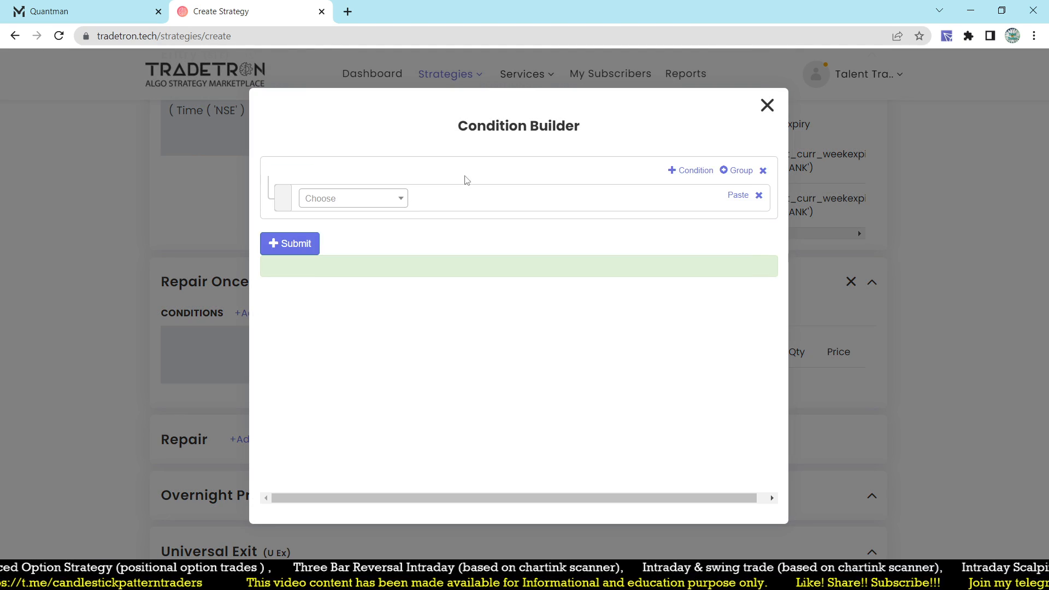
pyautogui.click(359, 202)
pyautogui.write('ltp')
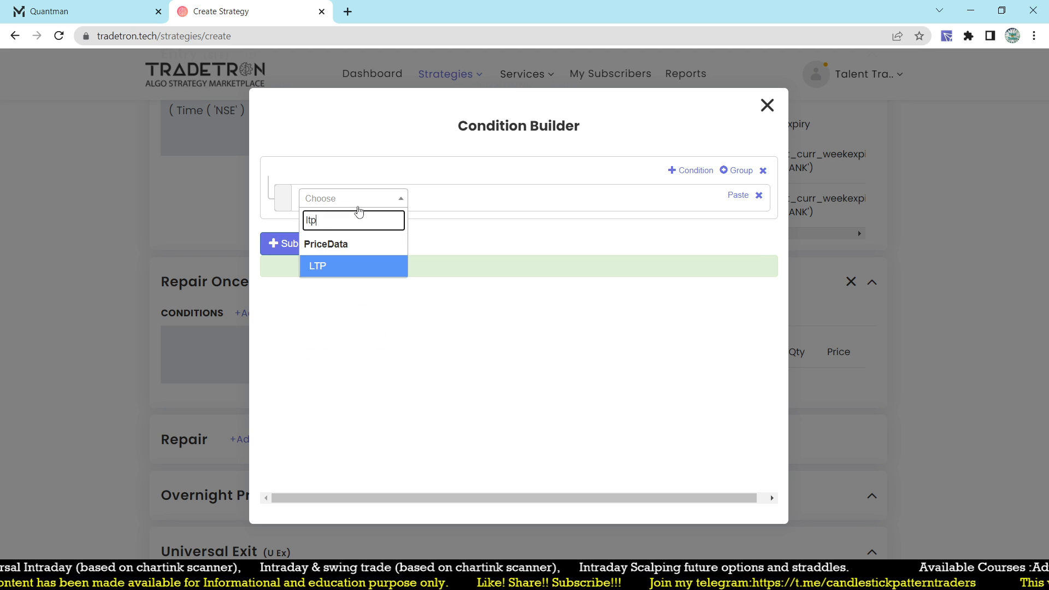
pyautogui.click(334, 266)
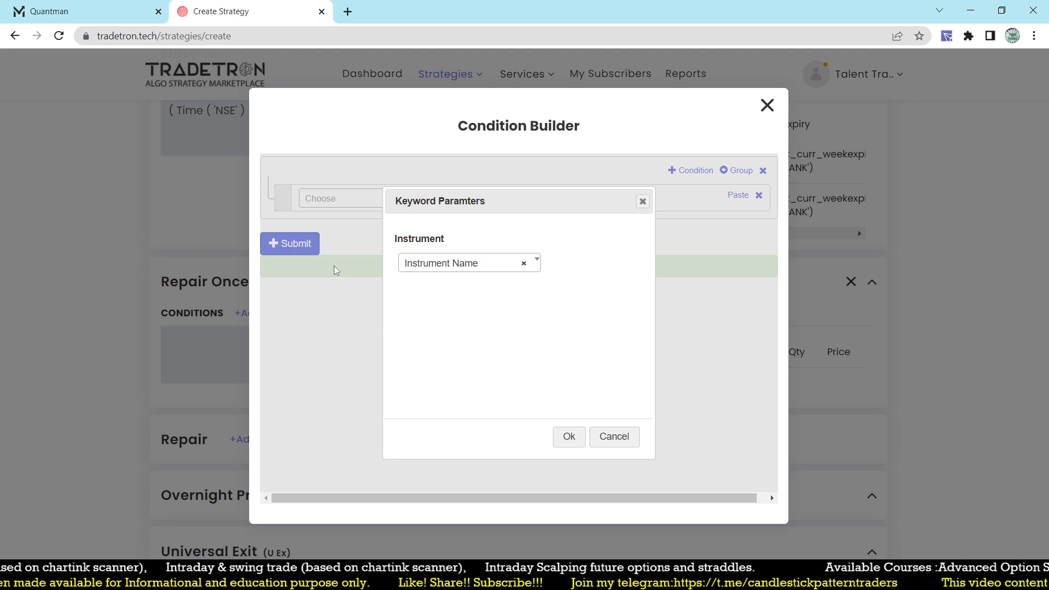
pyautogui.click(441, 263)
pyautogui.click(439, 401)
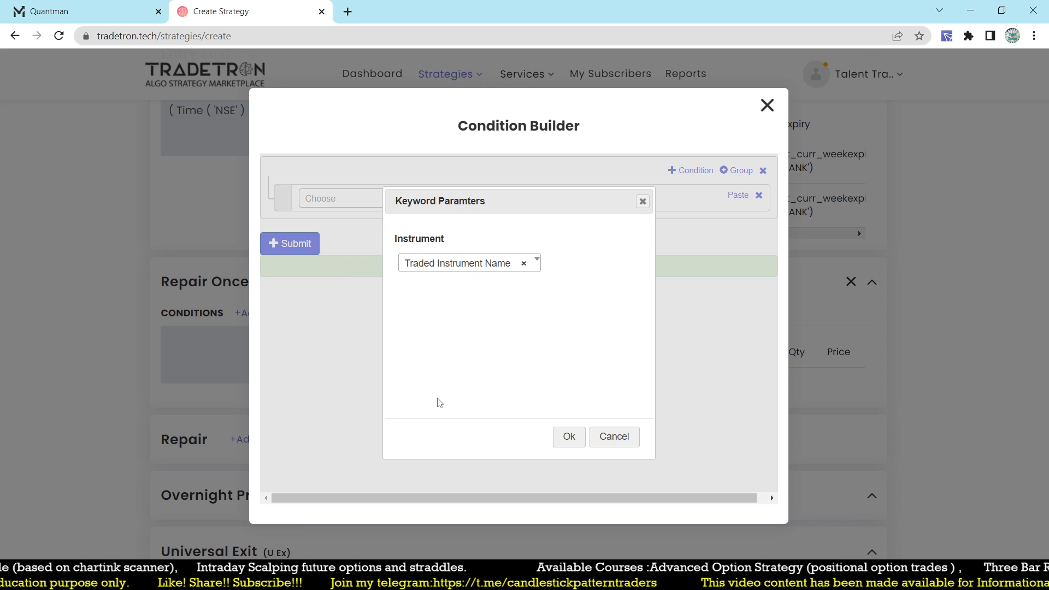
pyautogui.click(569, 436)
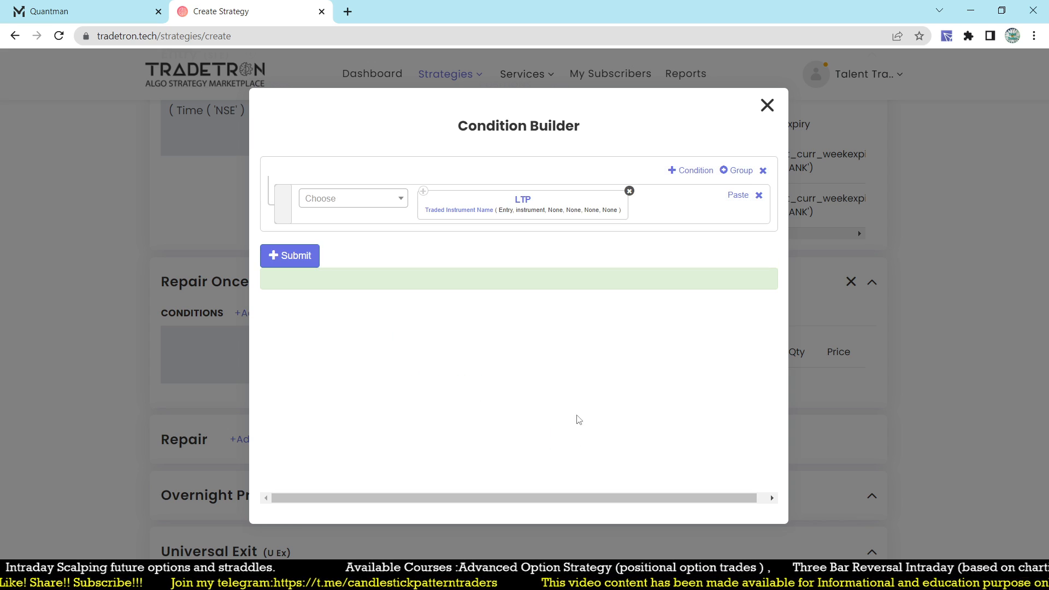
# Open the Traded Instrument Name parameters and examine the available Condition Type and Field options.
pyautogui.click(469, 215)
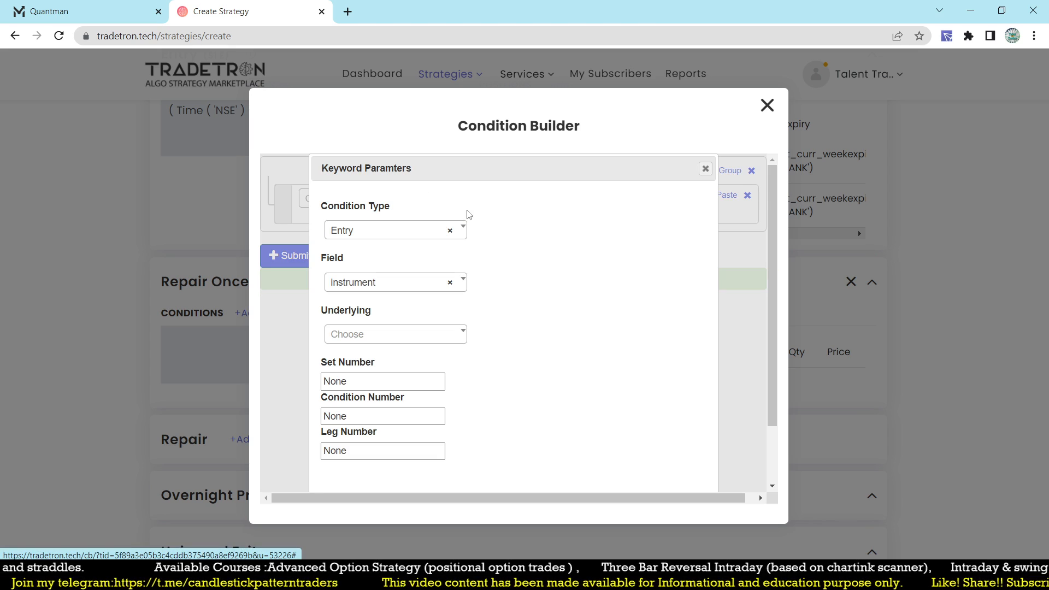
pyautogui.click(398, 234)
pyautogui.click(398, 234)
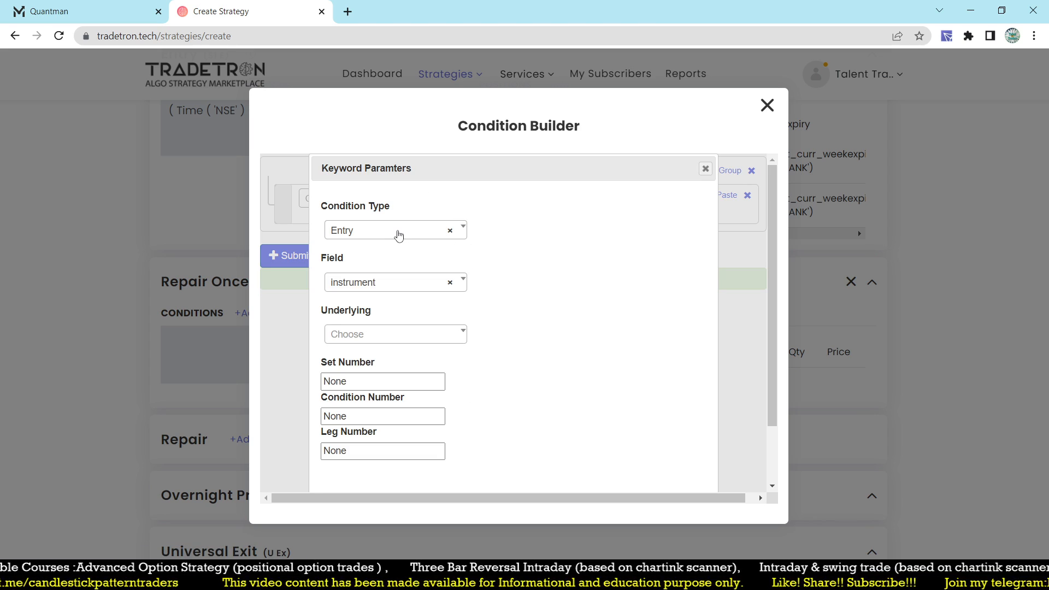
pyautogui.click(405, 289)
pyautogui.click(406, 290)
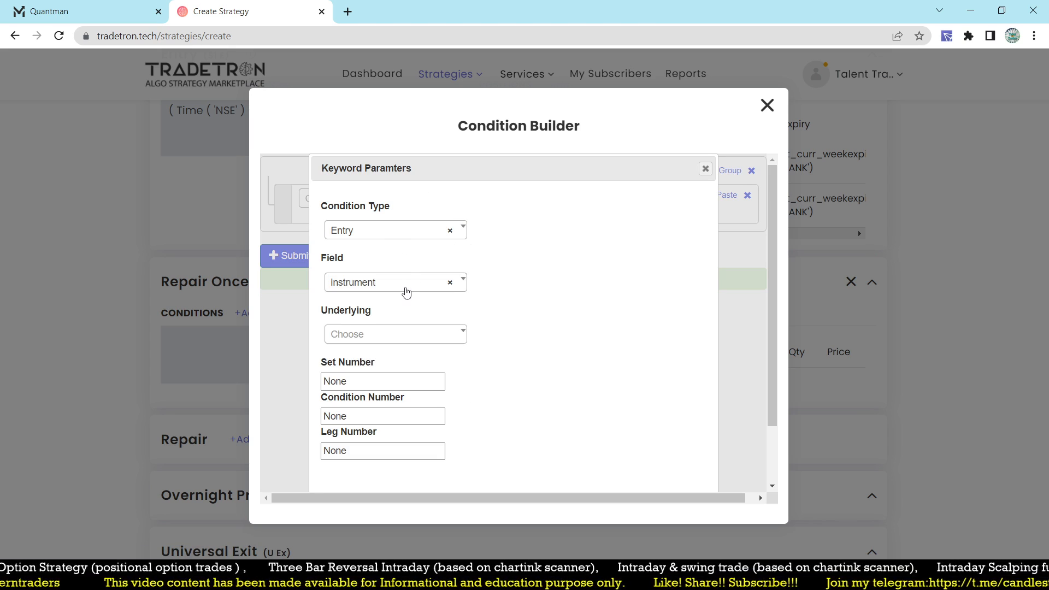
pyautogui.click(389, 234)
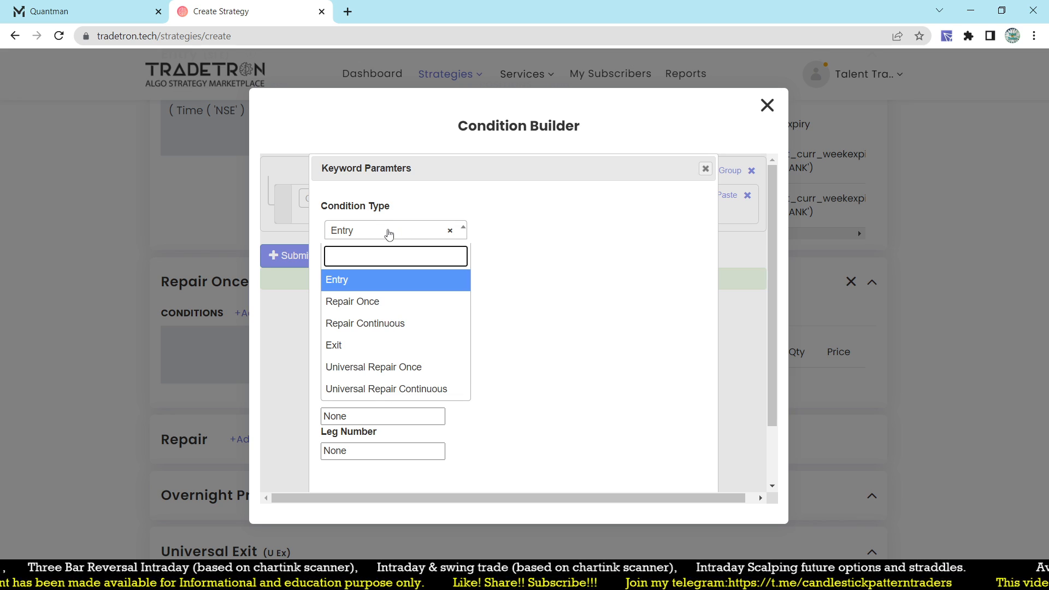
pyautogui.click(388, 234)
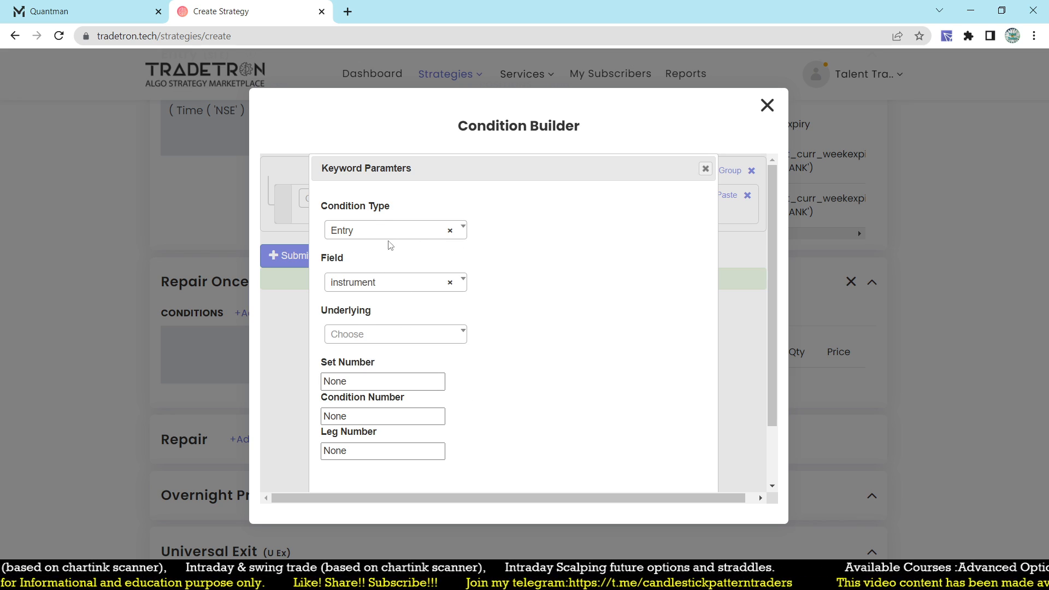
pyautogui.click(389, 234)
pyautogui.scroll(-2, 386, 328)
pyautogui.scroll(2, 399, 294)
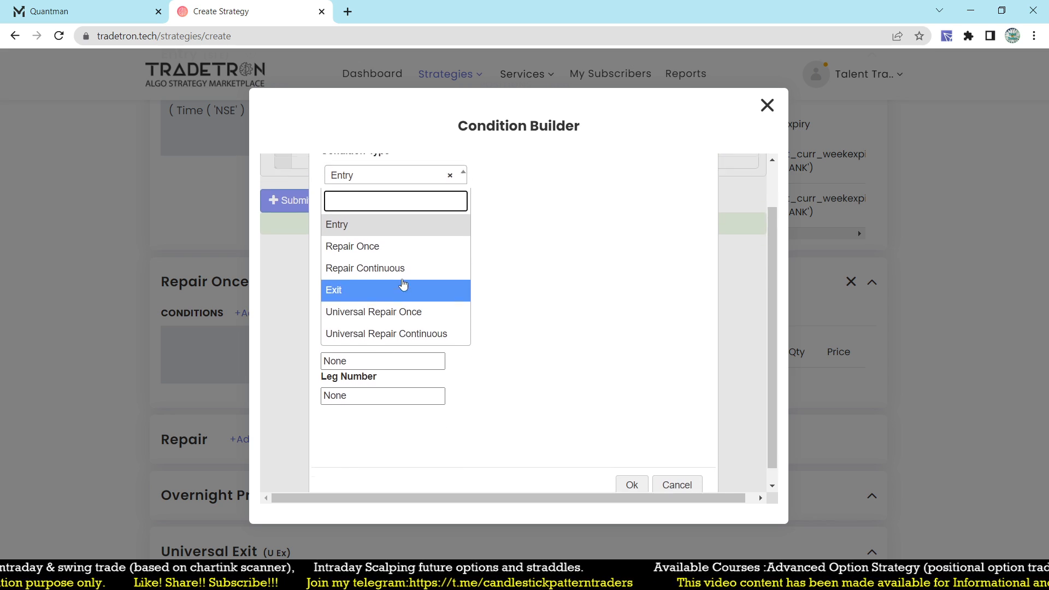
pyautogui.click(383, 284)
pyautogui.click(404, 285)
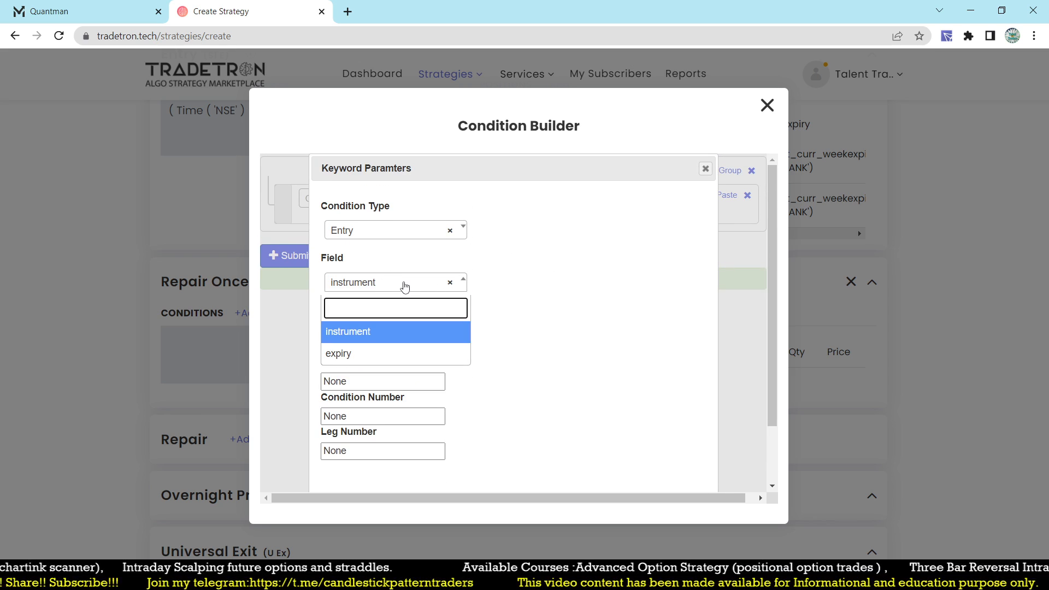
pyautogui.click(404, 285)
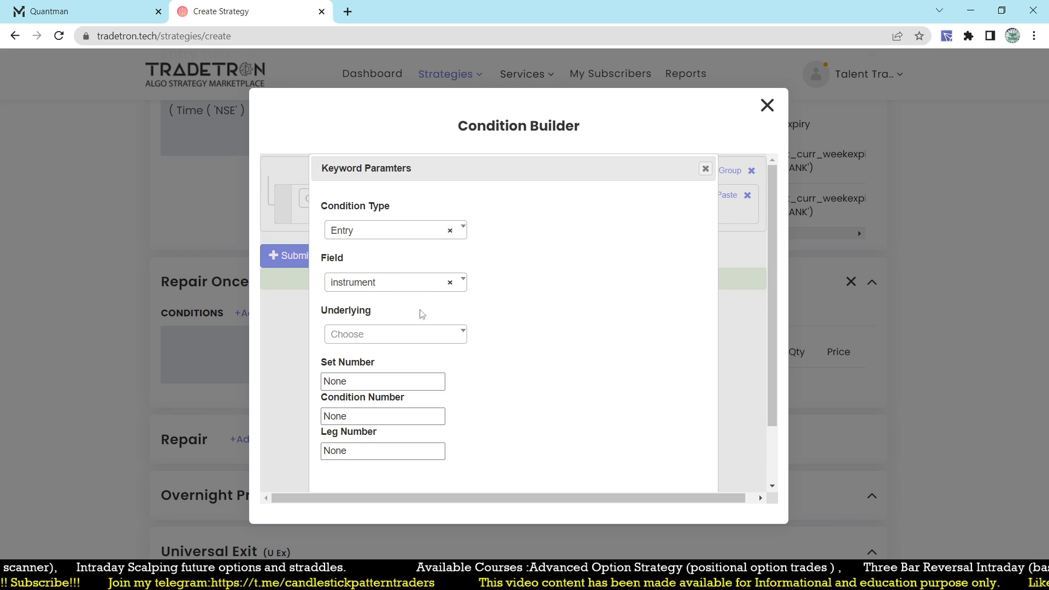
# Set the underlying of the Traded Instrument Name parameters to NIFTY BANK.
pyautogui.click(441, 336)
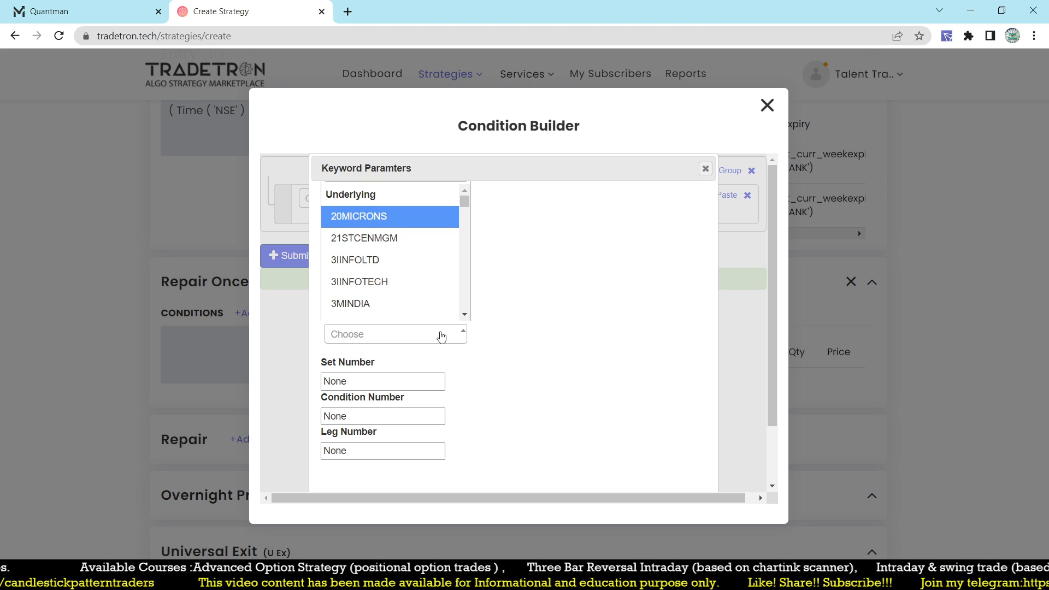
pyautogui.write('nift')
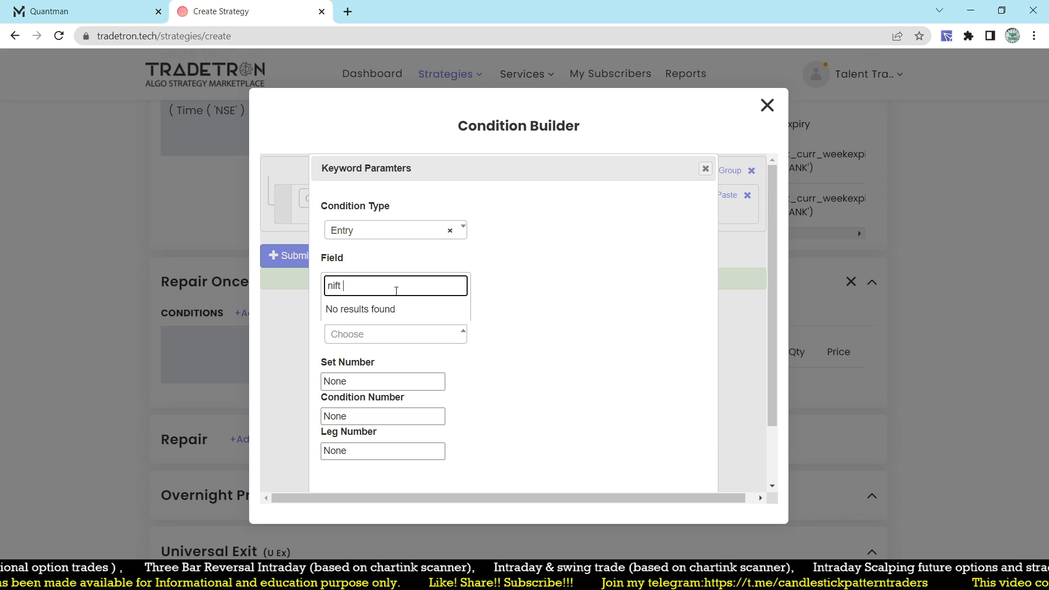
pyautogui.press('BackSpace')
pyautogui.write('y b')
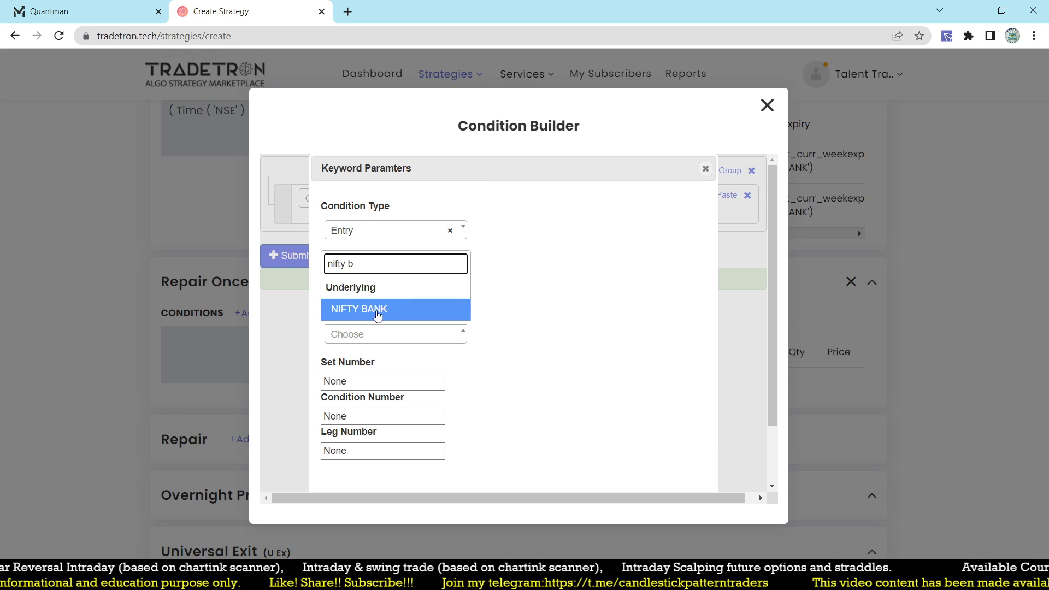
pyautogui.click(378, 312)
# Set the Set Number, Condition Number and Leg Number to 1 each, and submit the LTP condition to Repair Once.
pyautogui.scroll(-2, 412, 358)
pyautogui.moveTo(352, 313); pyautogui.dragTo(307, 327)
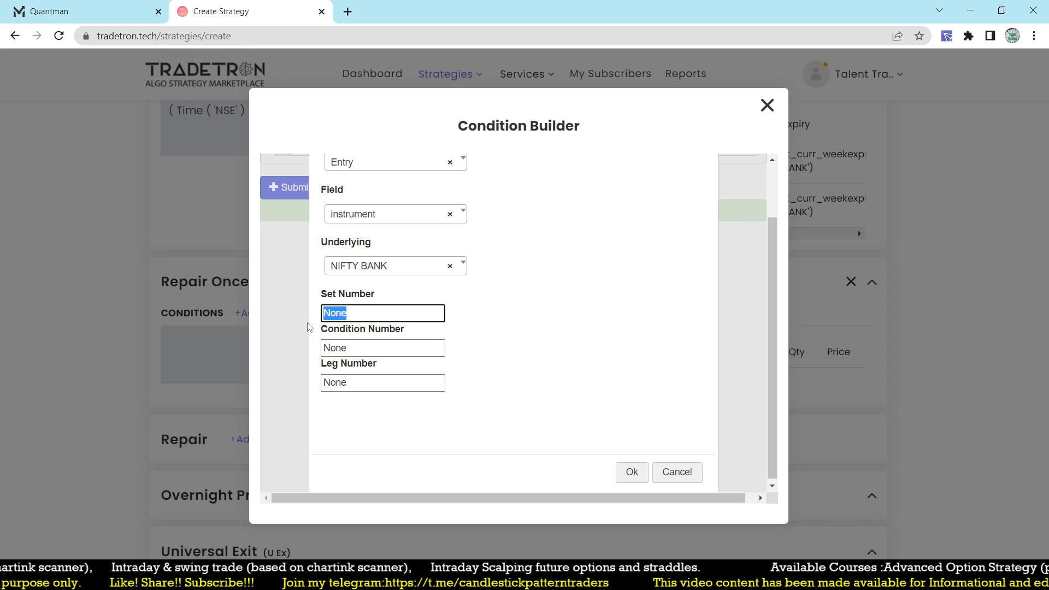
pyautogui.write('1')
pyautogui.press('Tab')
pyautogui.write('1')
pyautogui.press('Tab')
pyautogui.write('1')
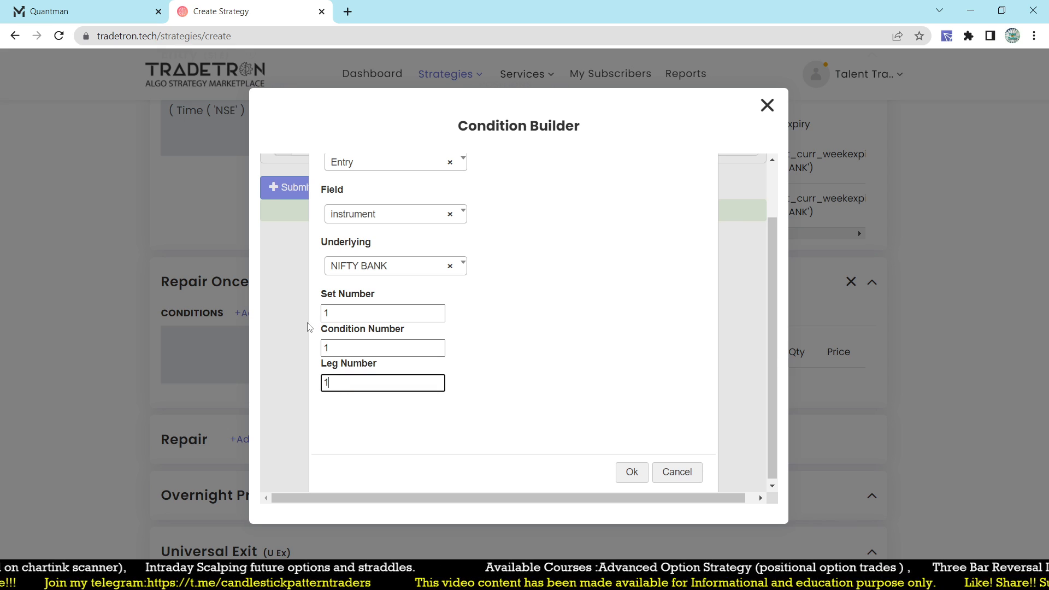
pyautogui.click(632, 473)
pyautogui.click(271, 261)
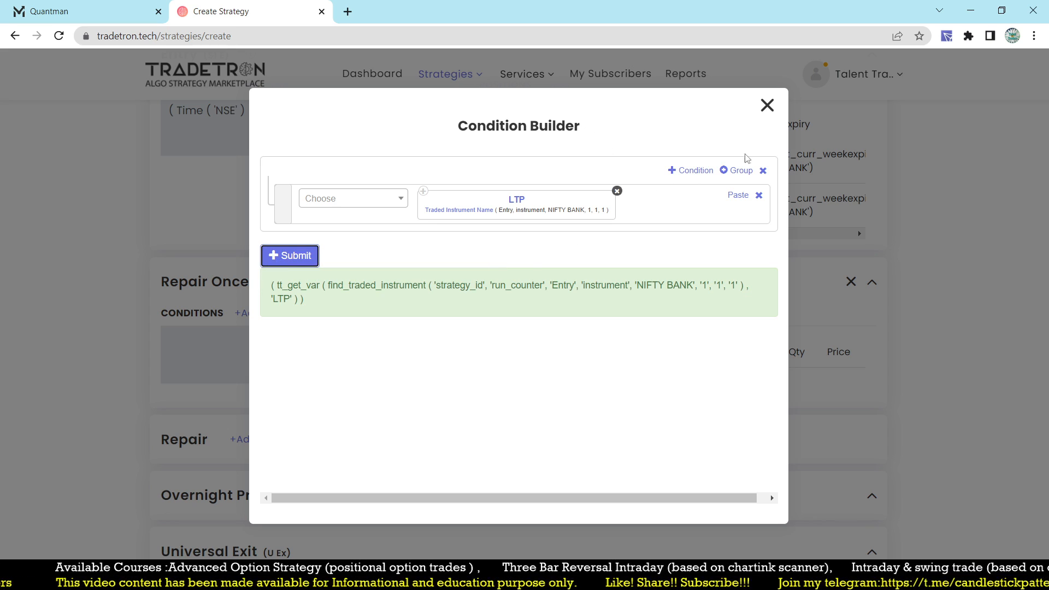
pyautogui.click(767, 105)
# Check the Set 1 heading, its entry condition and the first sell leg that the parameter numbers refer to.
pyautogui.scroll(2, 545, 320)
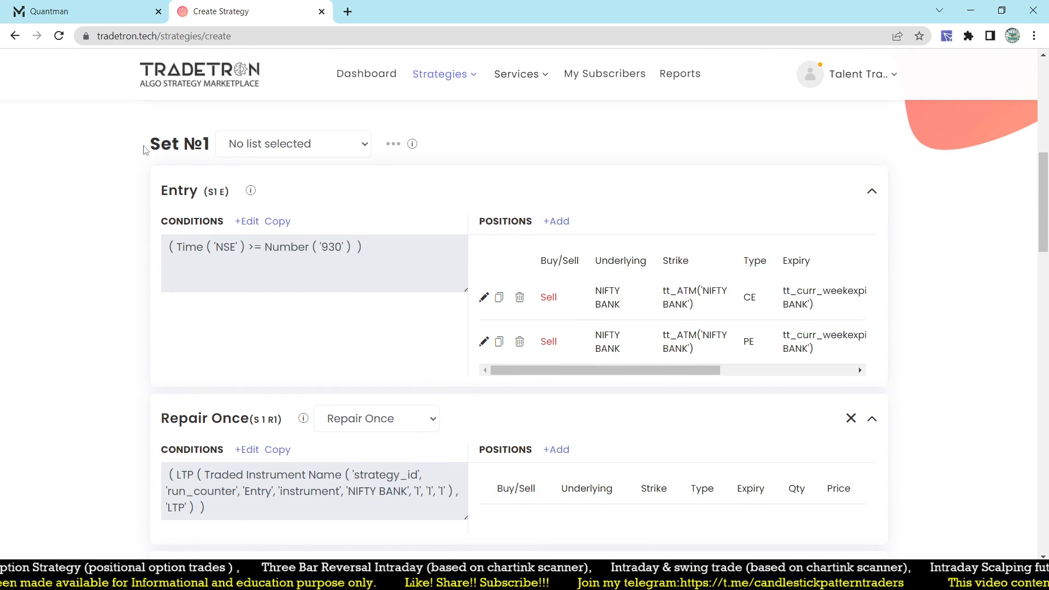
pyautogui.moveTo(144, 150); pyautogui.dragTo(256, 146)
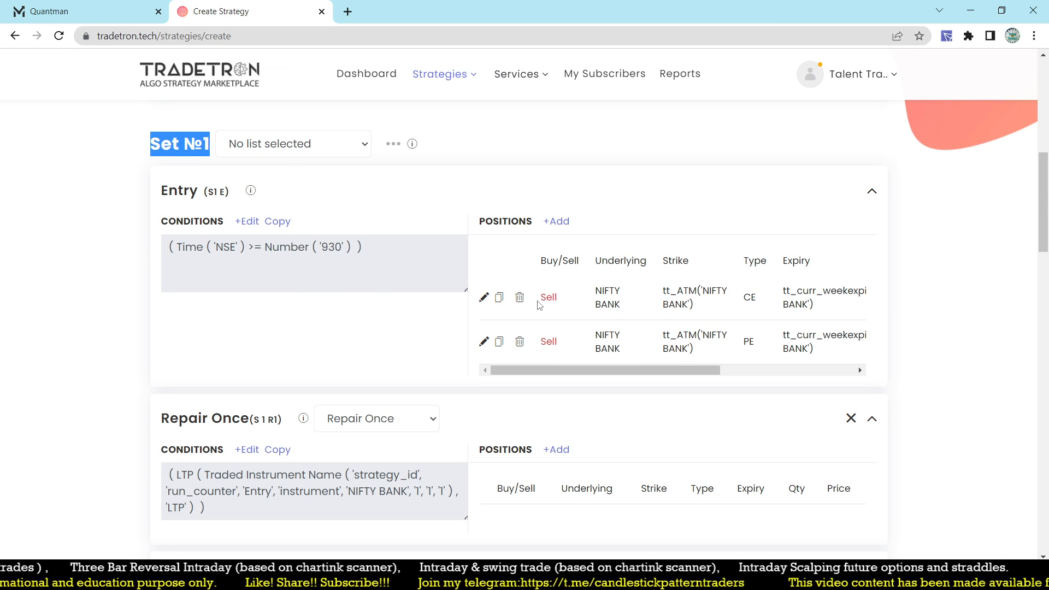
pyautogui.moveTo(167, 253); pyautogui.dragTo(397, 253)
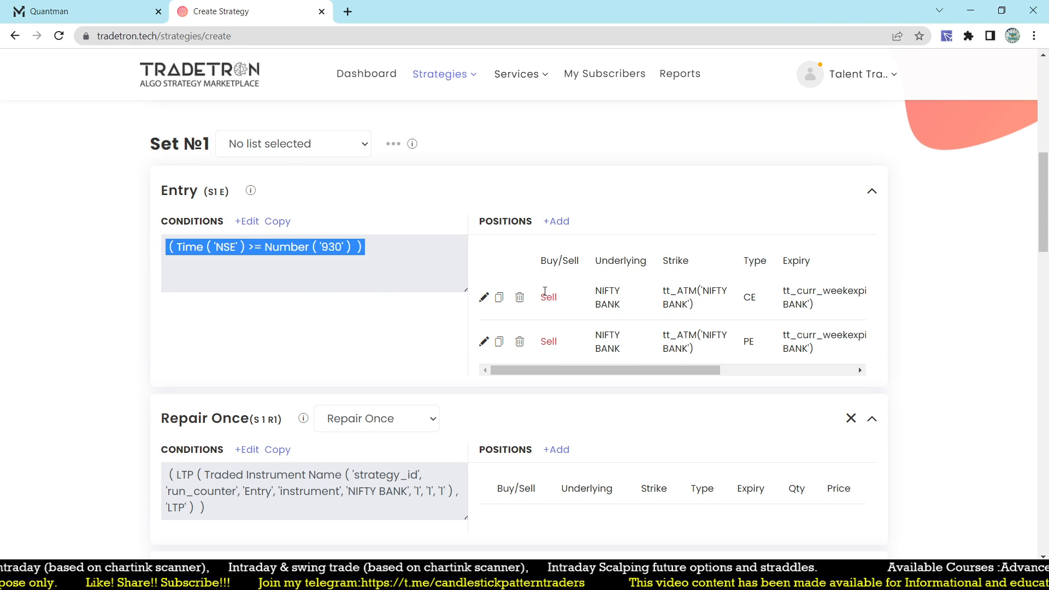
pyautogui.moveTo(536, 297); pyautogui.dragTo(609, 300)
# Reopen the Repair Once condition for editing and add the >= comparison after LTP.
pyautogui.scroll(-2, 382, 328)
pyautogui.click(251, 313)
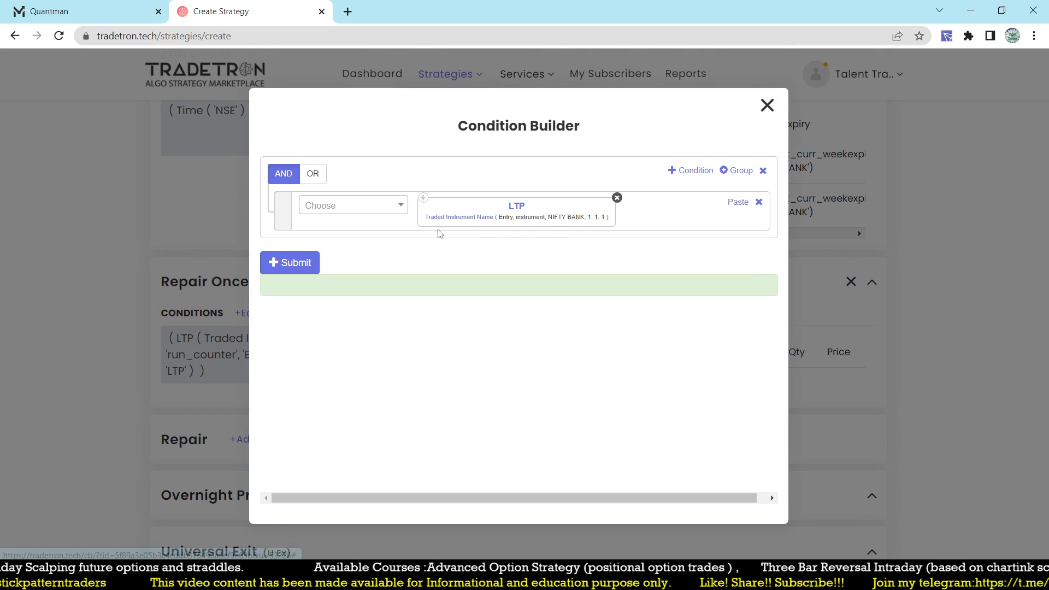
pyautogui.click(337, 207)
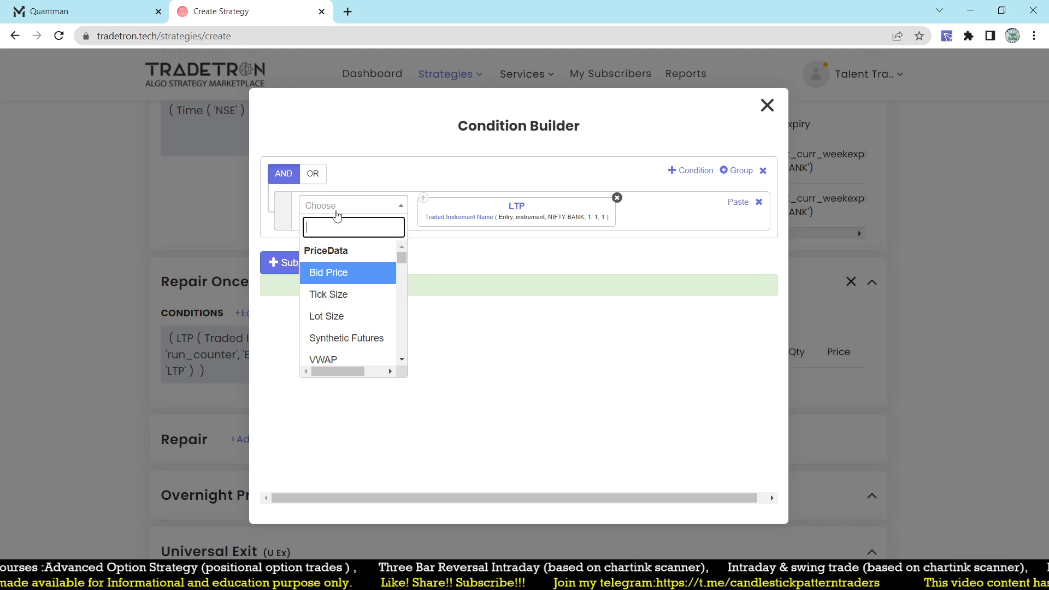
pyautogui.write('>')
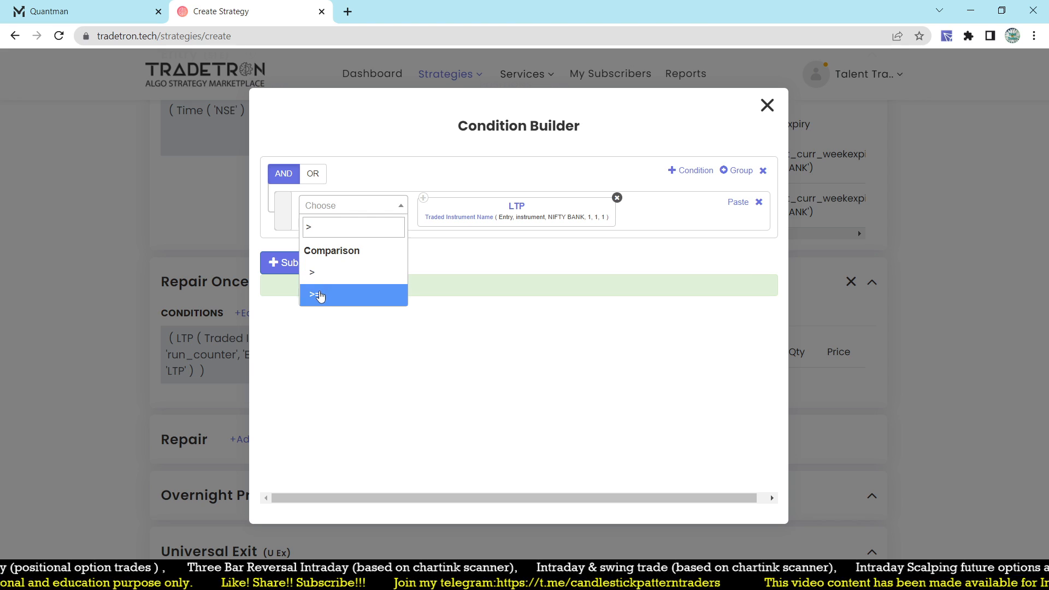
pyautogui.click(321, 295)
# Add the Traded Instrument keyword after the >= comparison, with Condition Type Entry and Field price.
pyautogui.click(351, 209)
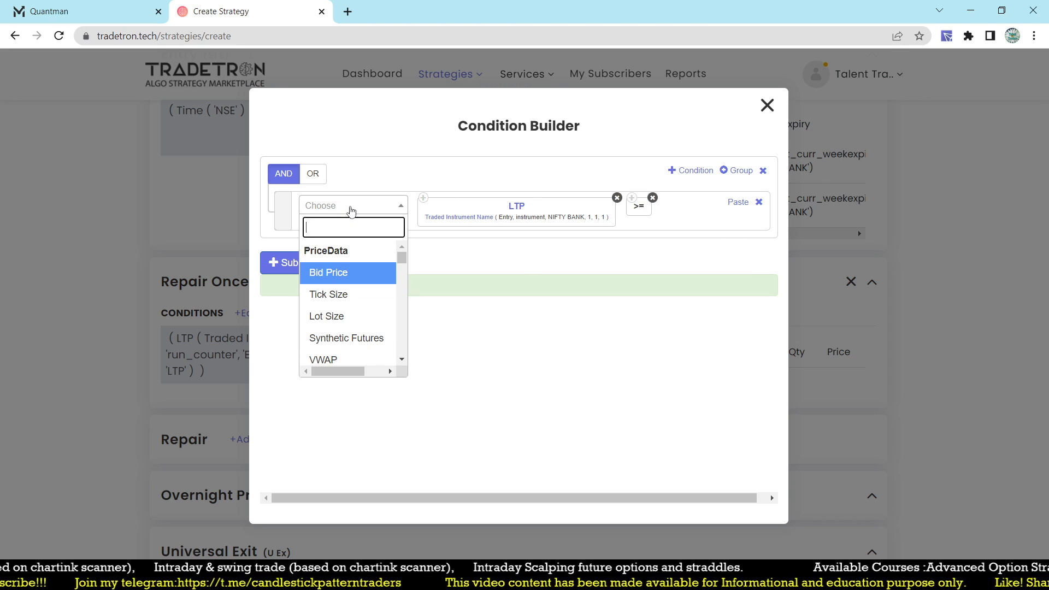
pyautogui.write('trade')
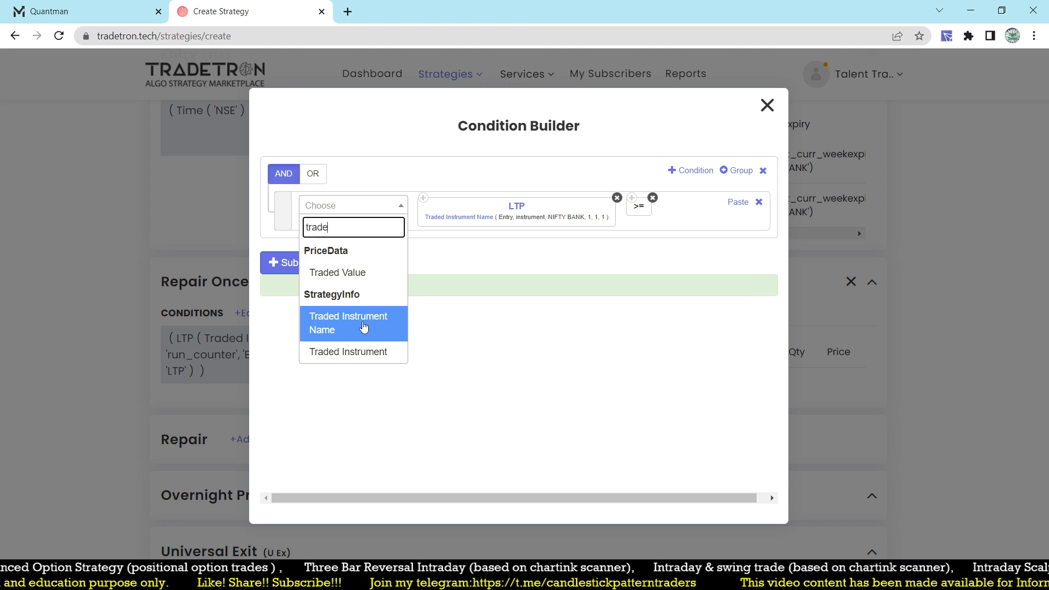
pyautogui.click(343, 353)
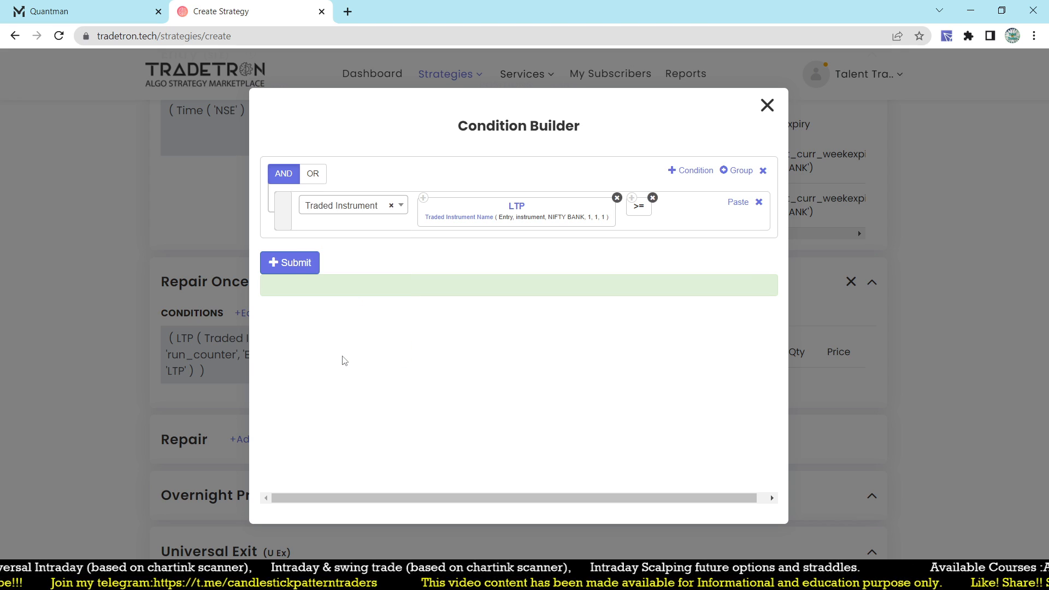
pyautogui.click(382, 293)
pyautogui.click(383, 293)
pyautogui.click(389, 231)
pyautogui.click(389, 230)
pyautogui.click(352, 289)
pyautogui.click(352, 290)
# Set the Traded Instrument underlying to NIFTY BANK and its Set, Condition and Leg Numbers to 1 each, and accept the parameters.
pyautogui.click(356, 333)
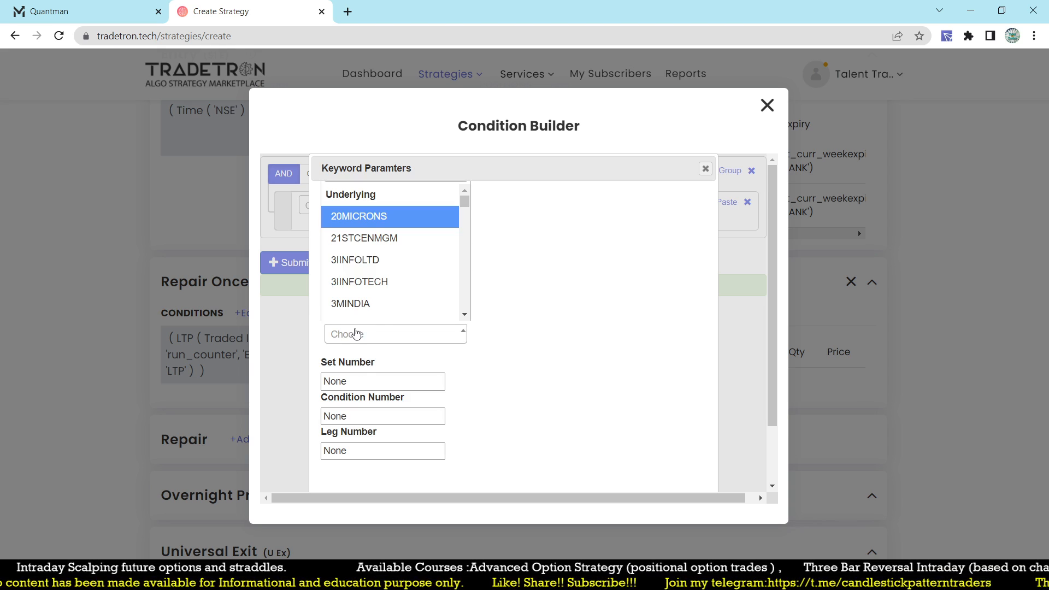
pyautogui.write('nifty b')
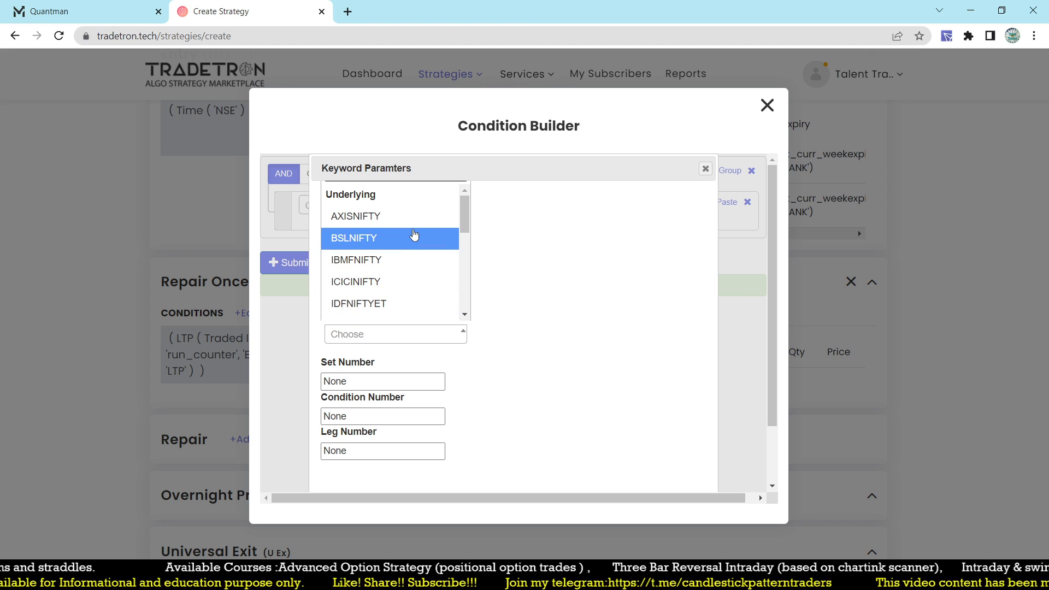
pyautogui.click(379, 309)
pyautogui.moveTo(352, 382); pyautogui.dragTo(302, 388)
pyautogui.write('1')
pyautogui.press('Tab')
pyautogui.write('1')
pyautogui.press('Tab')
pyautogui.write('1')
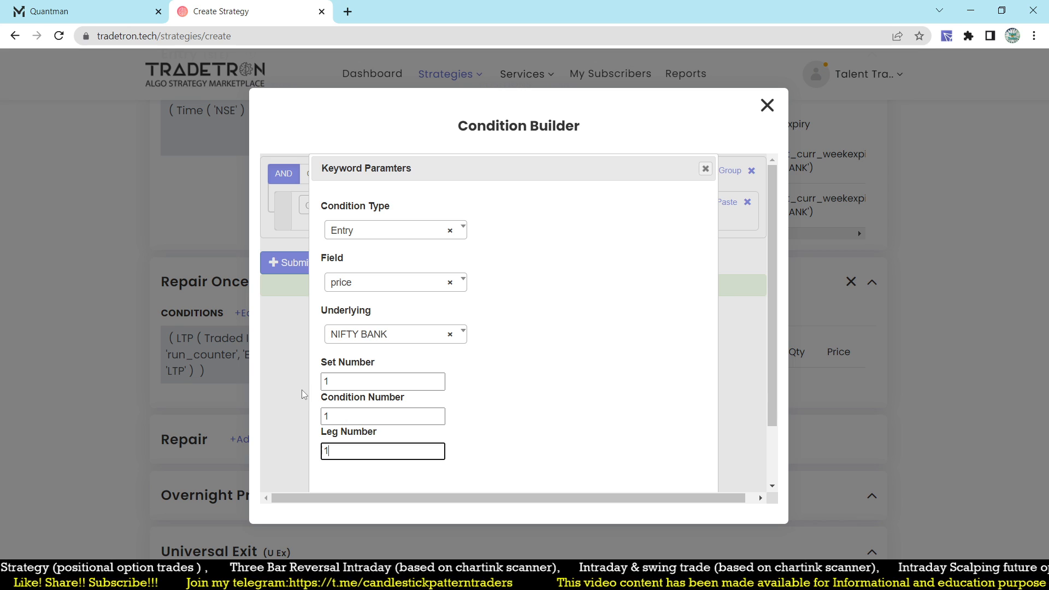
pyautogui.scroll(-2, 472, 371)
pyautogui.click(623, 469)
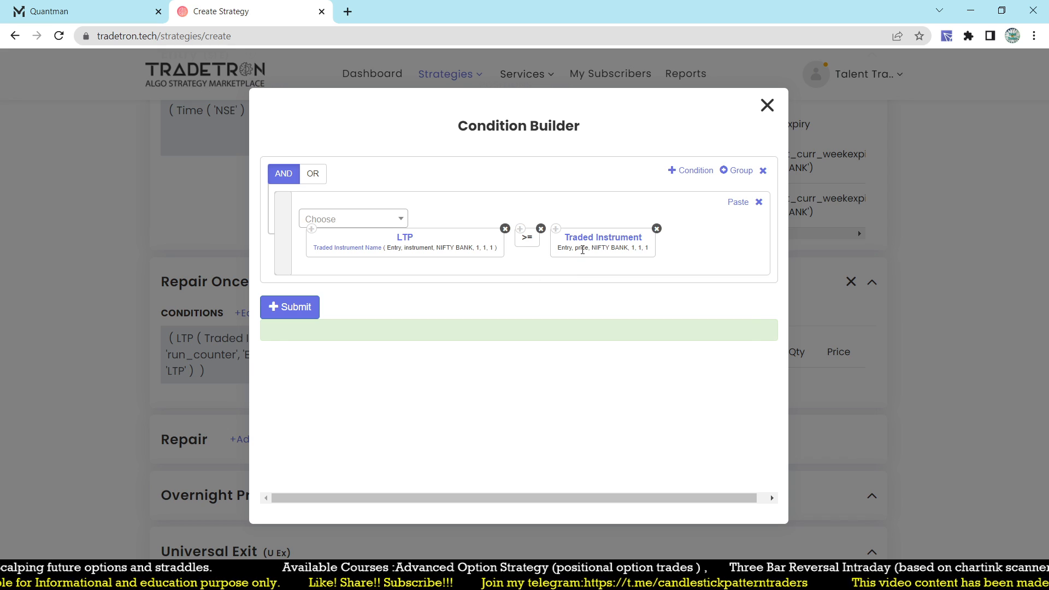
# Multiply the Traded Instrument price by a Number keyword with the value 1.03.
pyautogui.click(352, 226)
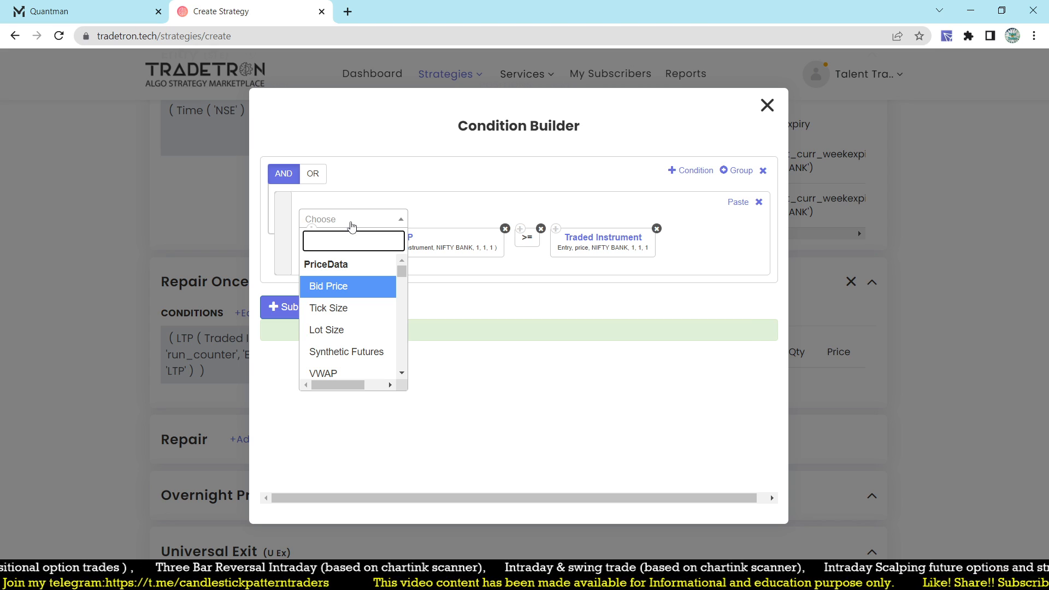
pyautogui.write('*')
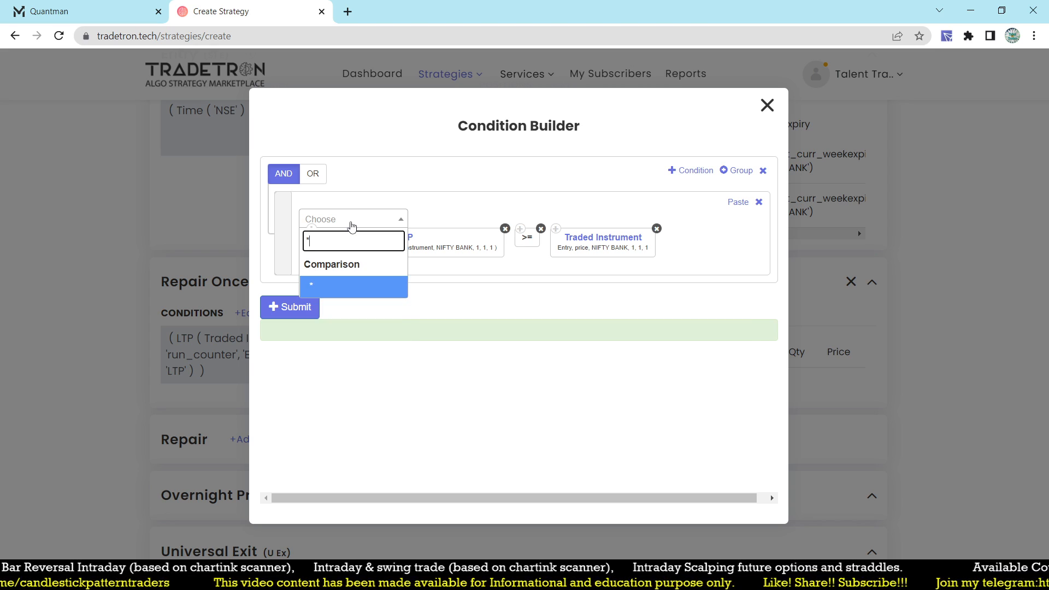
pyautogui.click(352, 286)
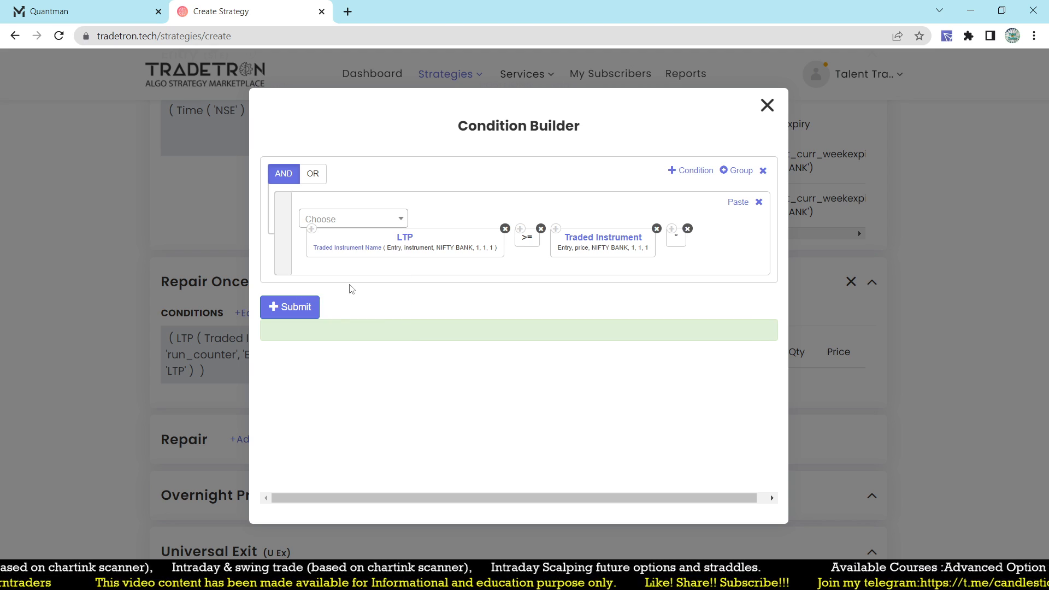
pyautogui.click(339, 221)
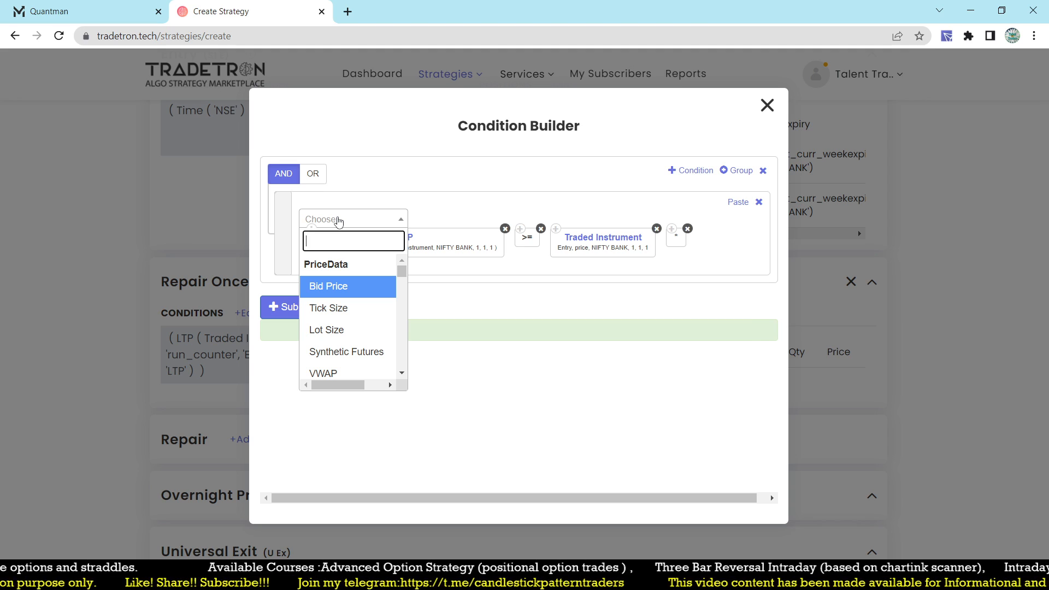
pyautogui.write('num')
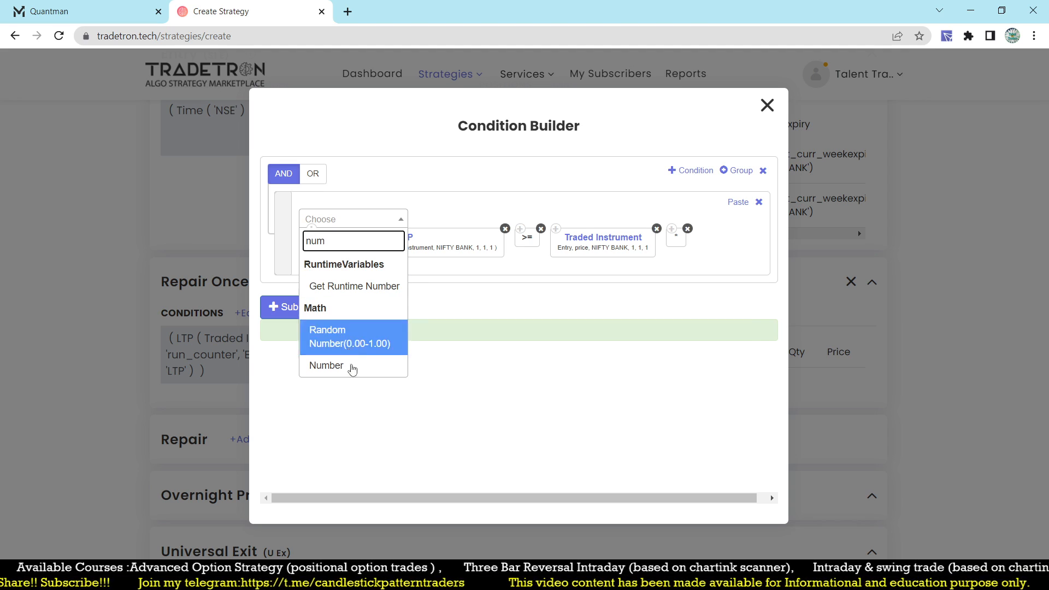
pyautogui.click(352, 368)
pyautogui.press('BackSpace')
pyautogui.write('1.03')
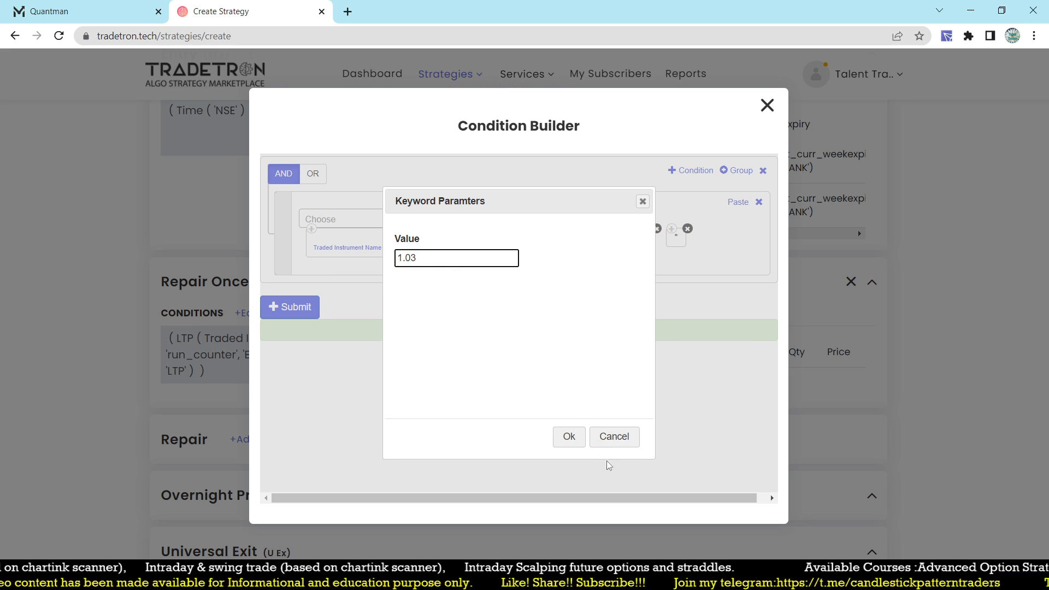
pyautogui.click(568, 437)
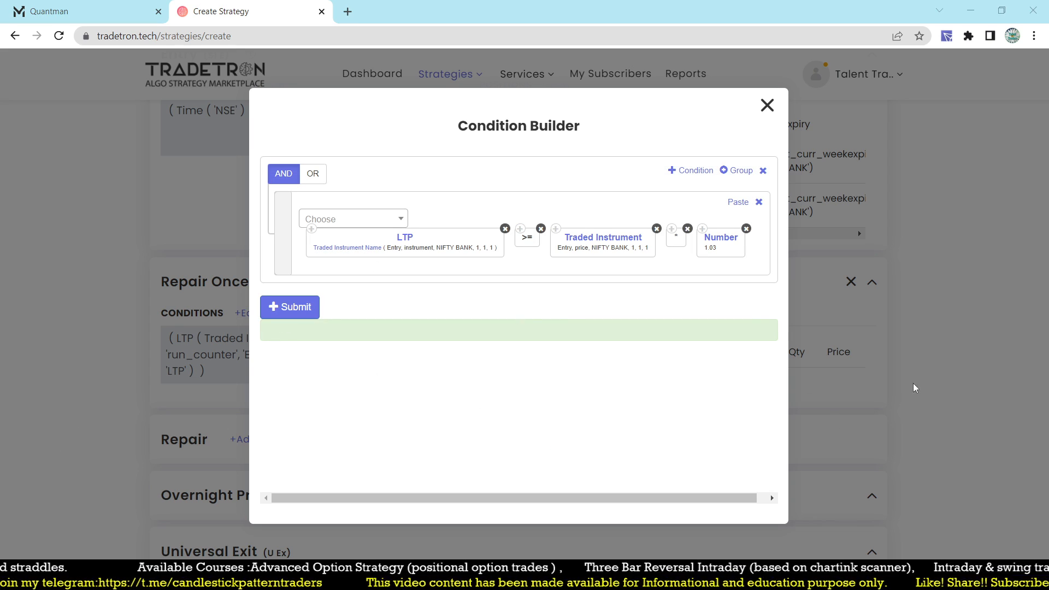
# Set the value of the Number multiplier to 1.30.
pyautogui.click(716, 240)
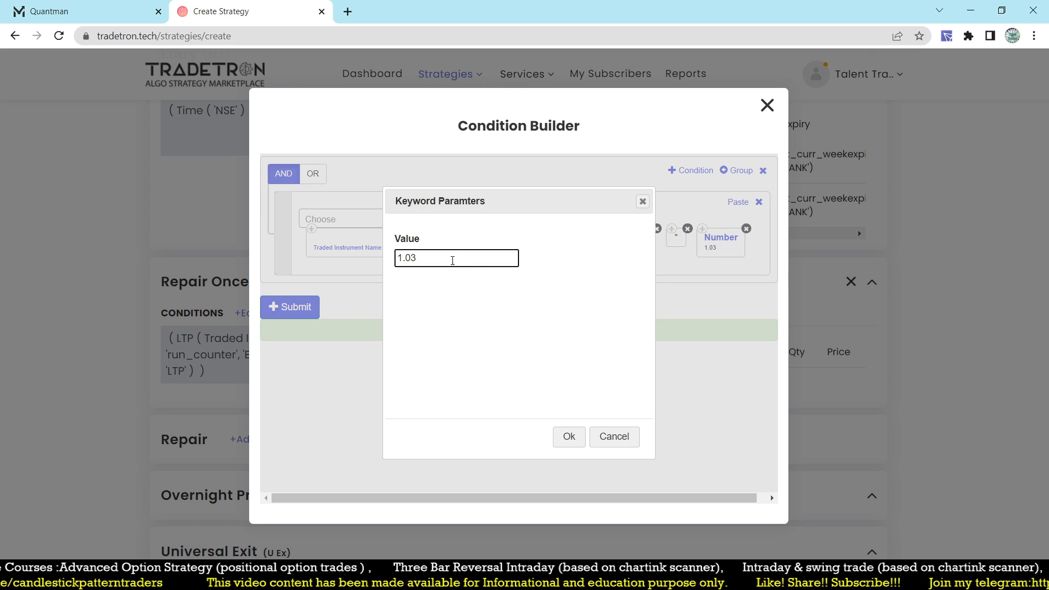
pyautogui.press('BackSpace')
pyautogui.press('BackSpace')
pyautogui.write('30')
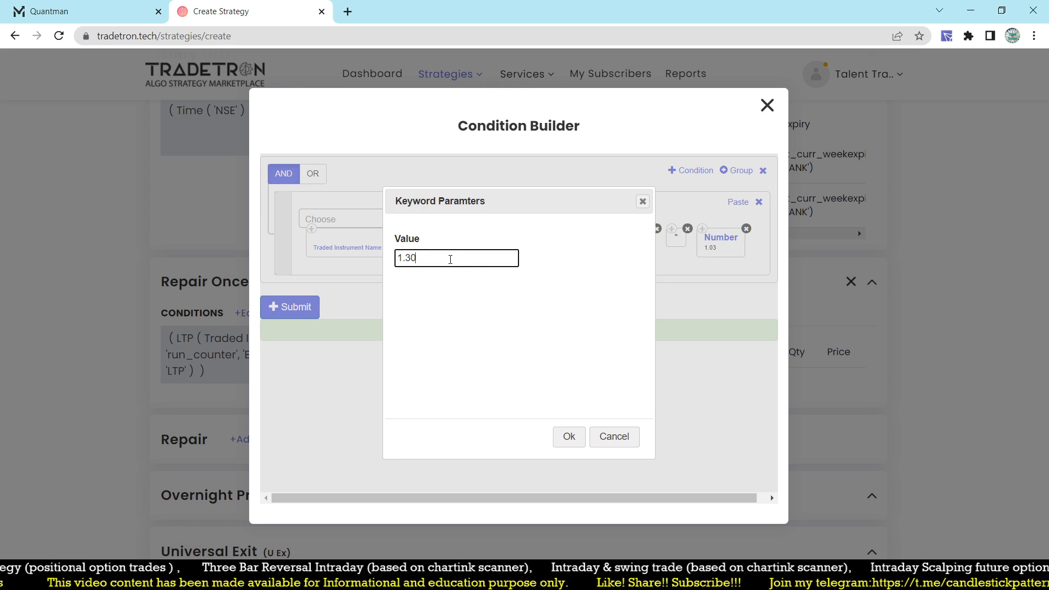
pyautogui.click(569, 436)
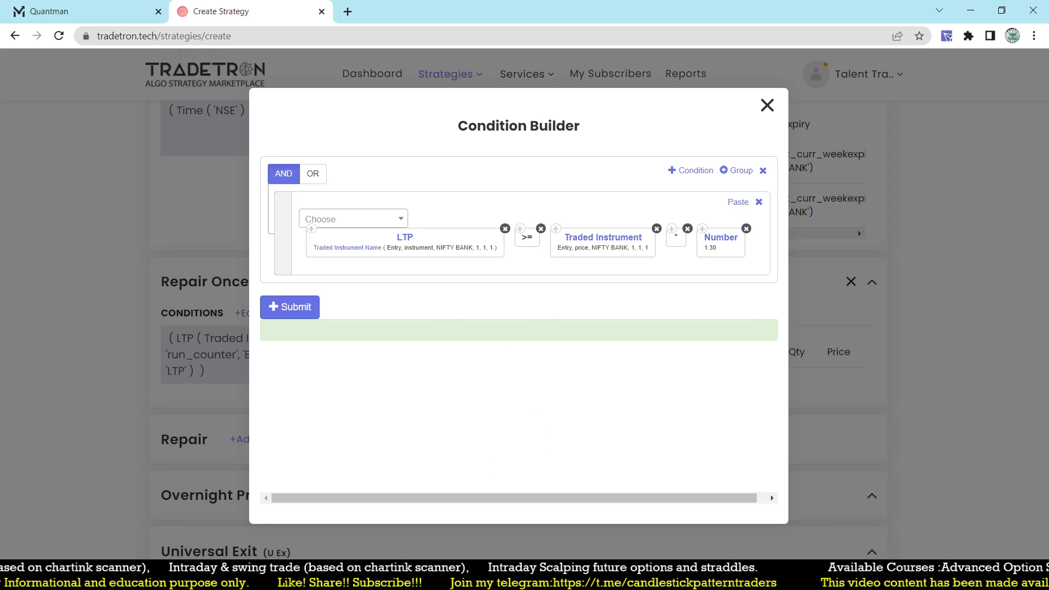
# Start a screen annotation pen, write "Entry: 100" below the condition, tick LTP and circle the >= comparison.
pyautogui.press('super')
pyautogui.write('epi')
pyautogui.press('Return')
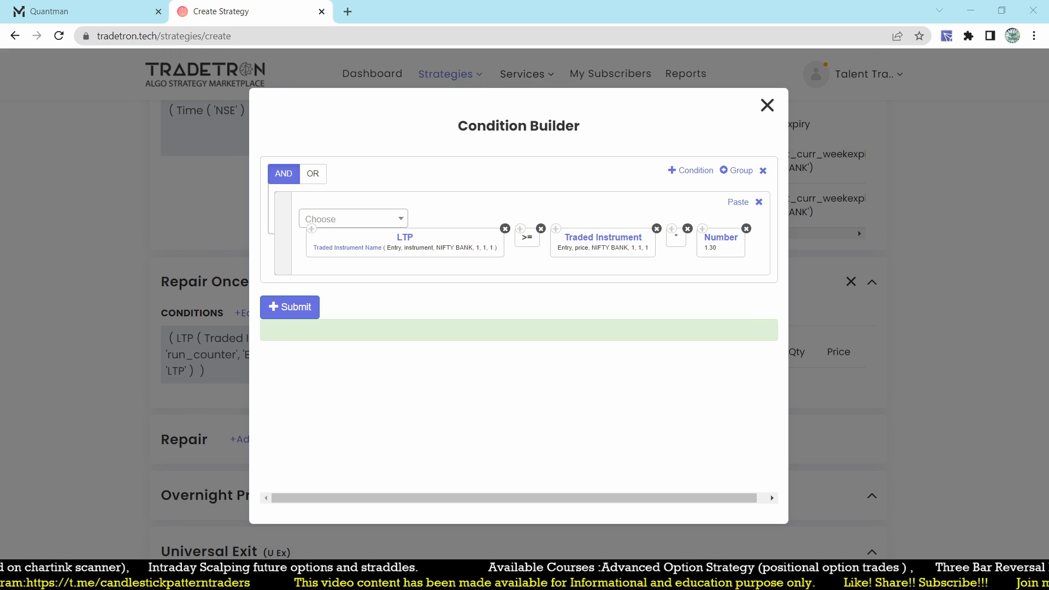
pyautogui.moveTo(316, 372)
pyautogui.mouseDown()
pyautogui.moveTo(326, 386)
pyautogui.moveTo(365, 350)
pyautogui.moveTo(369, 363)
pyautogui.mouseUp()
pyautogui.moveTo(390, 325)
pyautogui.mouseDown()
pyautogui.moveTo(421, 296)
pyautogui.moveTo(425, 320)
pyautogui.moveTo(460, 307)
pyautogui.mouseUp()
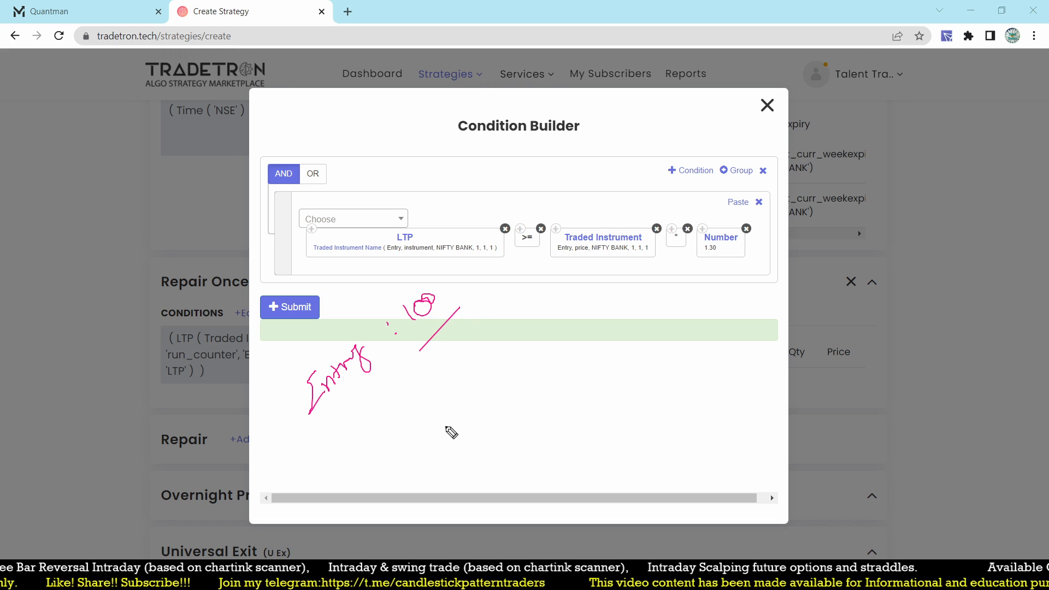
pyautogui.moveTo(410, 237); pyautogui.dragTo(440, 211)
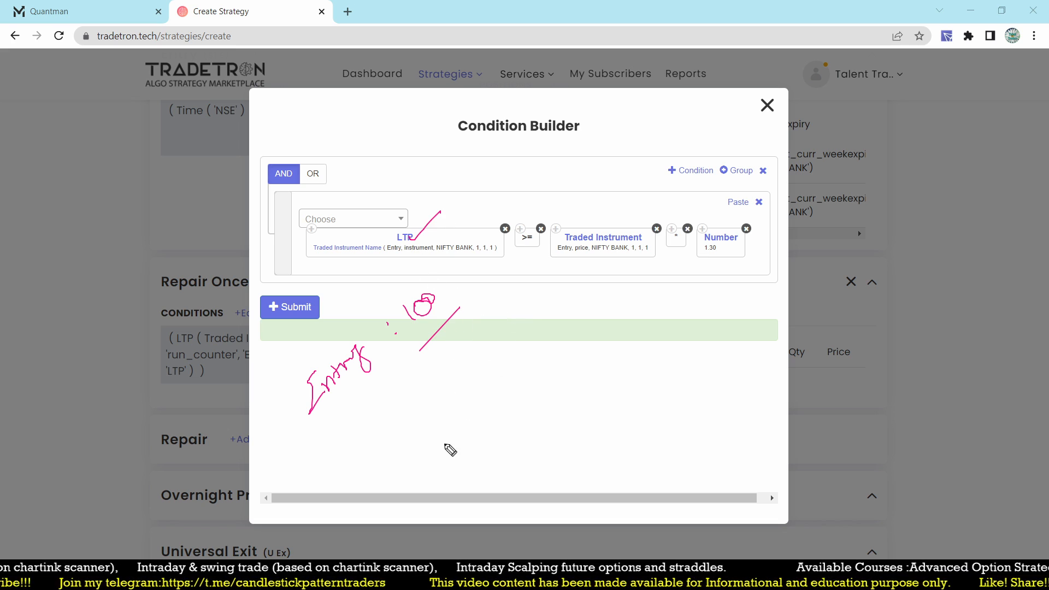
pyautogui.moveTo(516, 230)
pyautogui.mouseDown()
pyautogui.moveTo(535, 247)
pyautogui.moveTo(537, 227)
pyautogui.mouseUp()
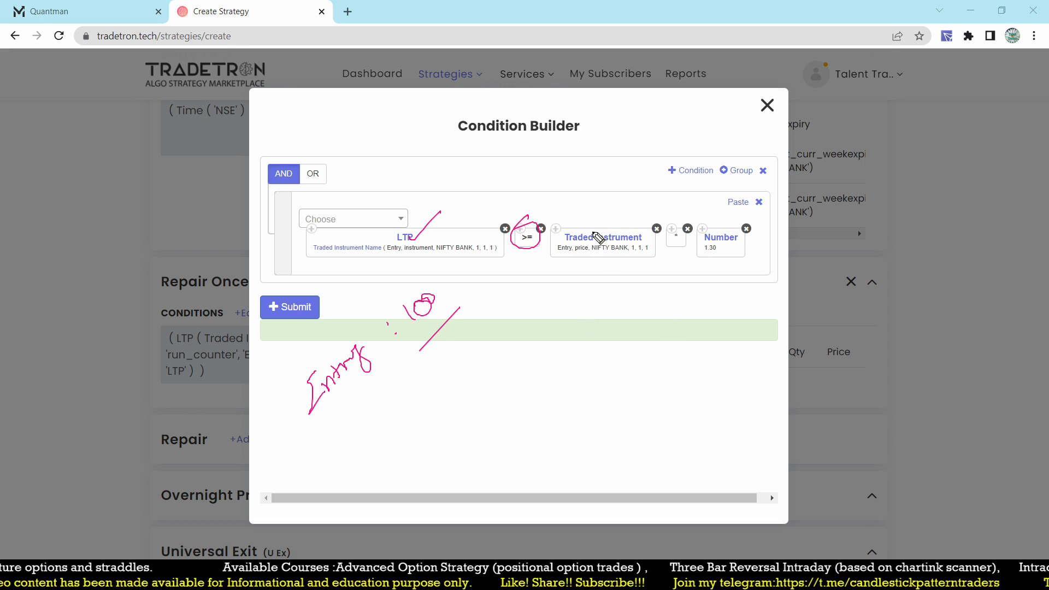
# Annotate the condition with 100 * 1.30 and the 130 trigger price at Traded Instrument and LTP, and clear the drawing.
pyautogui.moveTo(590, 235)
pyautogui.mouseDown()
pyautogui.moveTo(585, 222)
pyautogui.moveTo(620, 207)
pyautogui.moveTo(618, 193)
pyautogui.moveTo(664, 161)
pyautogui.moveTo(690, 165)
pyautogui.mouseUp()
pyautogui.moveTo(663, 206); pyautogui.dragTo(676, 216)
pyautogui.moveTo(688, 198); pyautogui.dragTo(678, 204)
pyautogui.moveTo(687, 184); pyautogui.dragTo(663, 196)
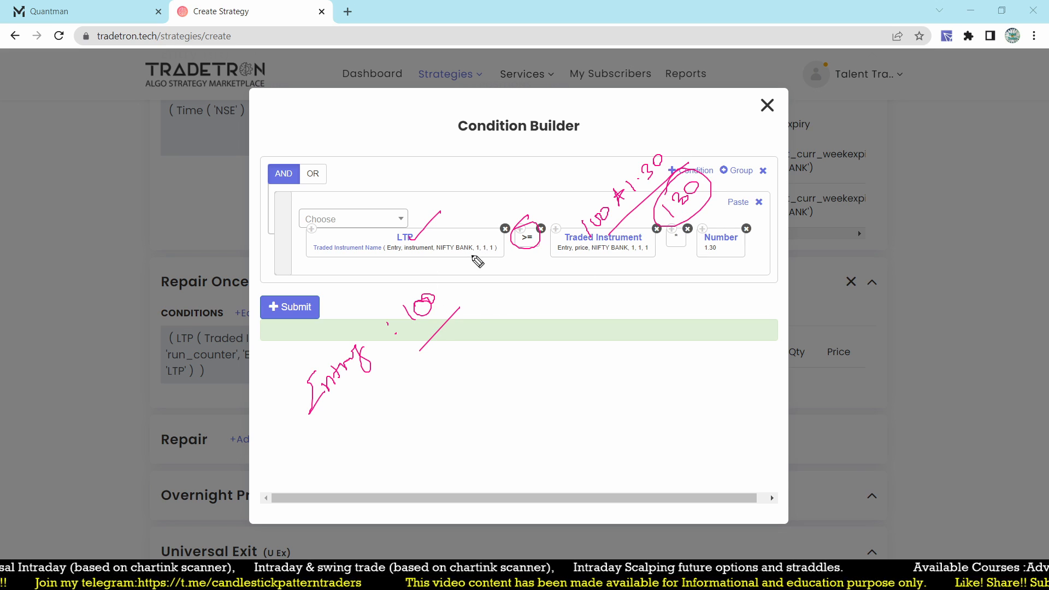
pyautogui.moveTo(440, 244); pyautogui.dragTo(416, 237)
pyautogui.moveTo(549, 234); pyautogui.dragTo(516, 265)
pyautogui.moveTo(455, 191)
pyautogui.mouseDown()
pyautogui.moveTo(470, 209)
pyautogui.moveTo(481, 193)
pyautogui.moveTo(454, 232)
pyautogui.moveTo(515, 189)
pyautogui.moveTo(497, 155)
pyautogui.moveTo(520, 191)
pyautogui.mouseUp()
pyautogui.moveTo(432, 205); pyautogui.dragTo(475, 238)
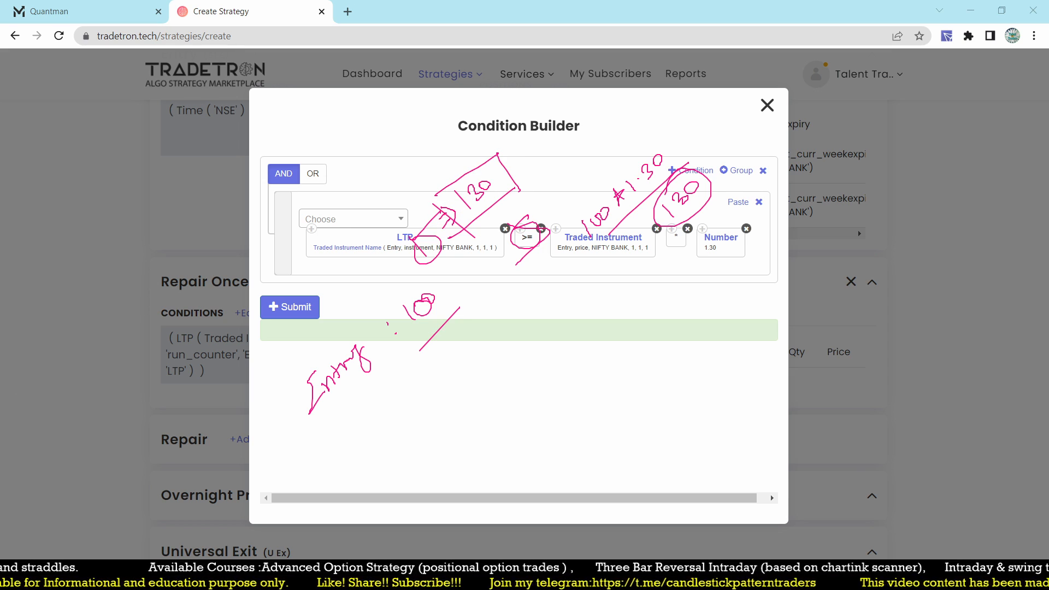
pyautogui.press('Escape')
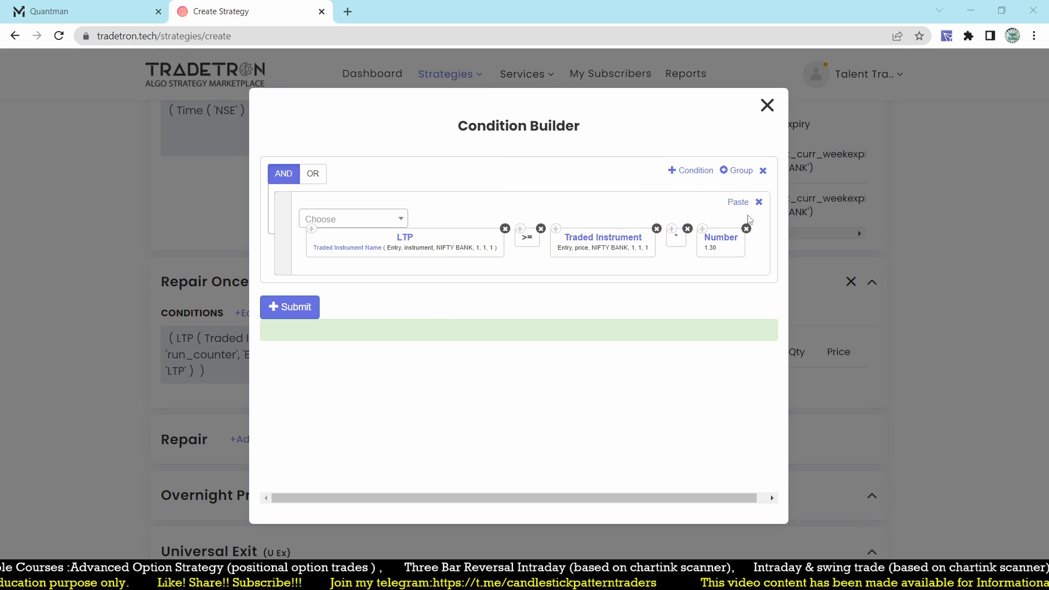
# Submit the completed Repair Once condition and close the Condition Builder.
pyautogui.click(279, 315)
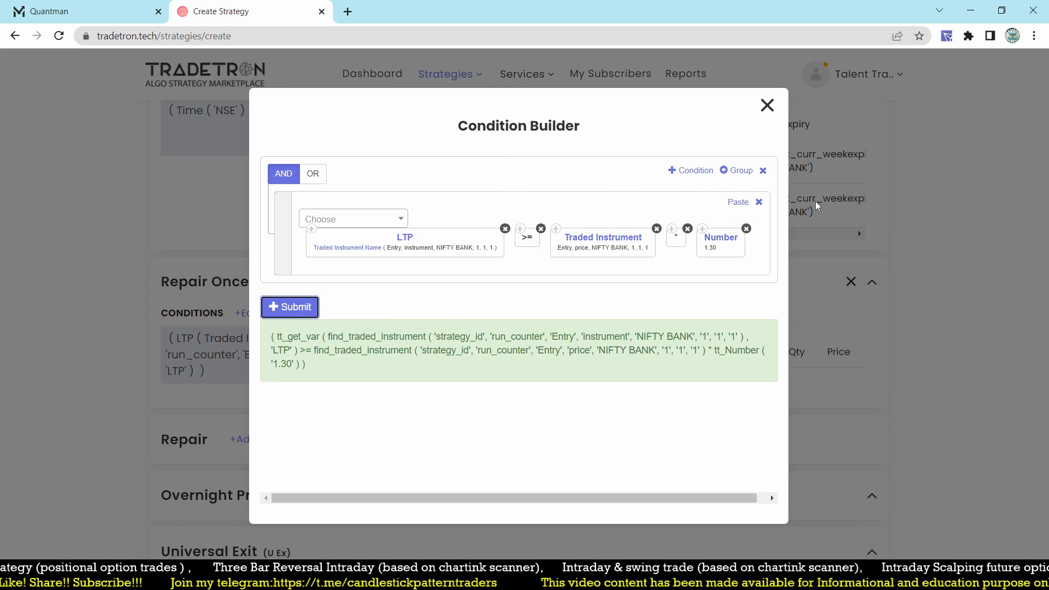
pyautogui.click(767, 105)
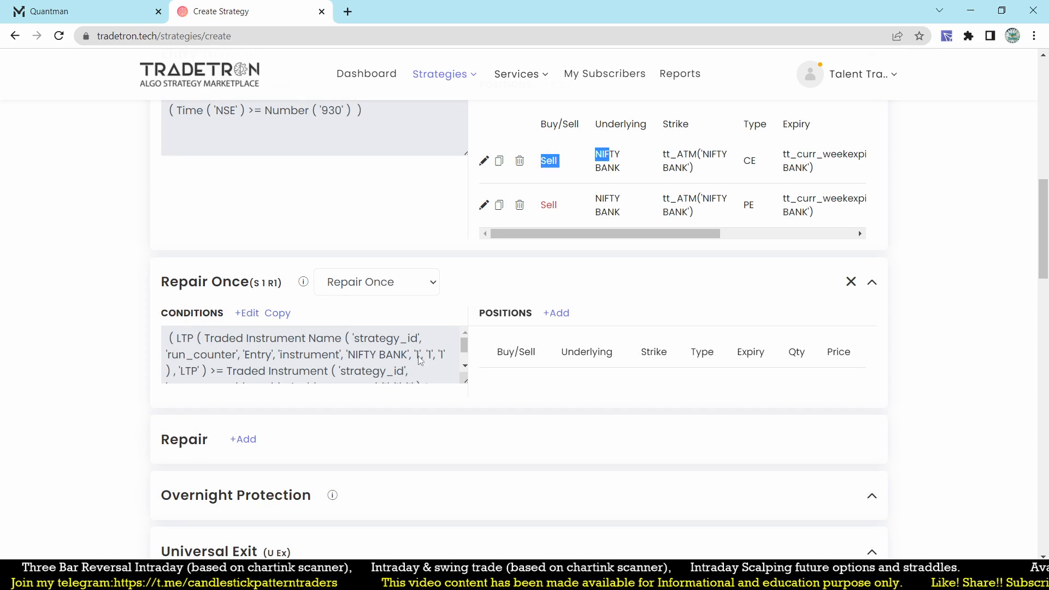
# Start a buy position for Repair Once with exchange NFO, type Call and underlying NIFTY BANK.
pyautogui.click(556, 313)
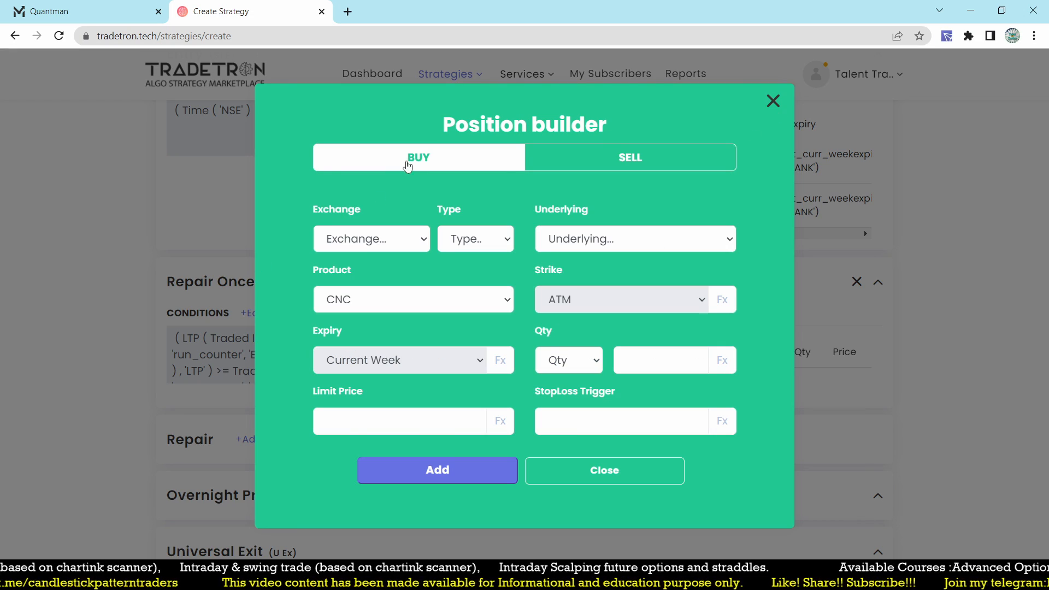
pyautogui.click(428, 244)
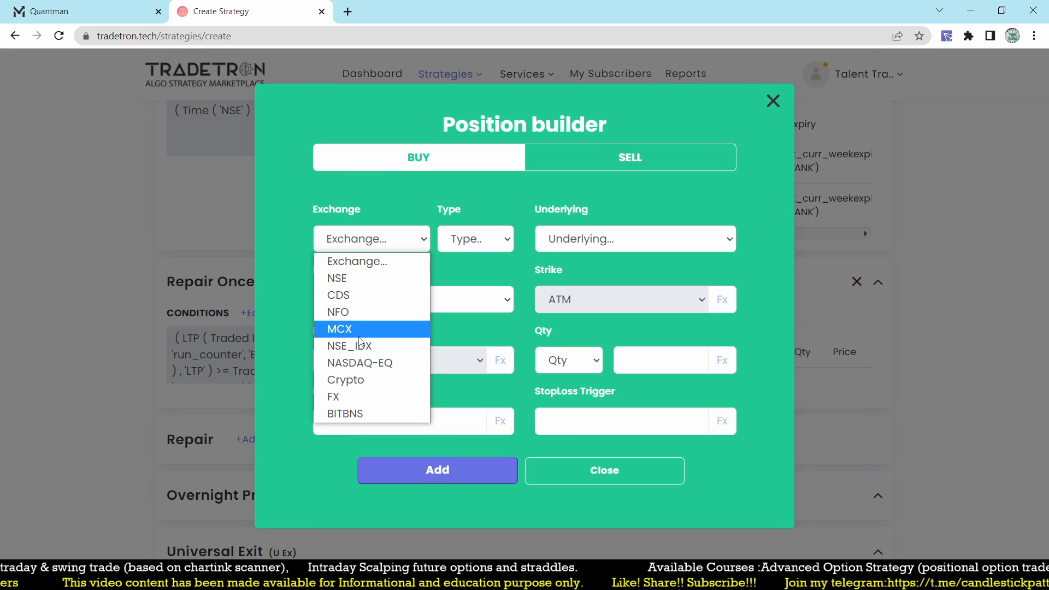
pyautogui.click(341, 309)
pyautogui.click(494, 245)
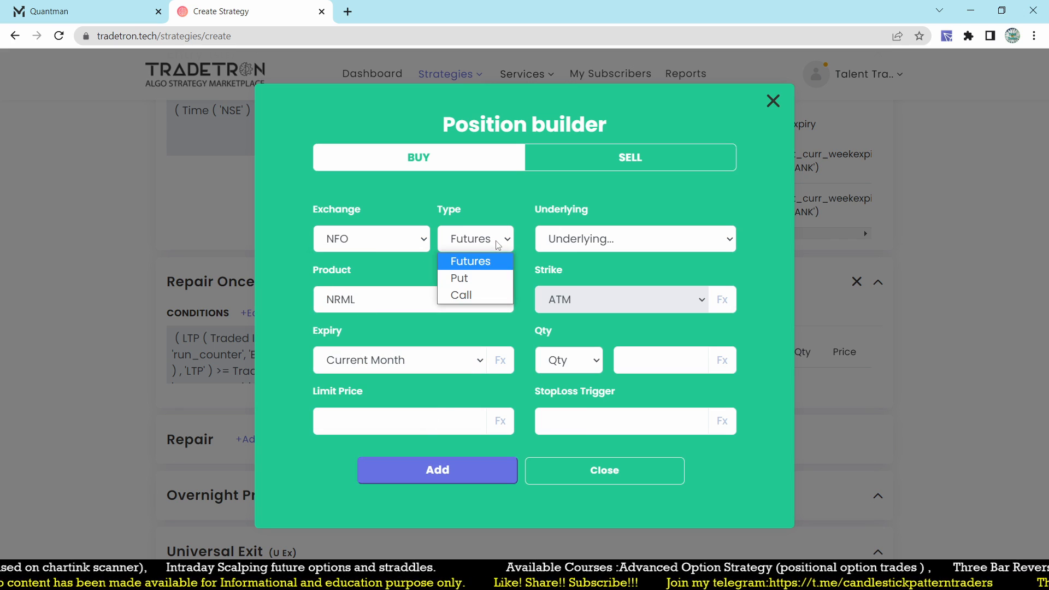
pyautogui.click(461, 295)
pyautogui.click(588, 246)
pyautogui.write('nifty b')
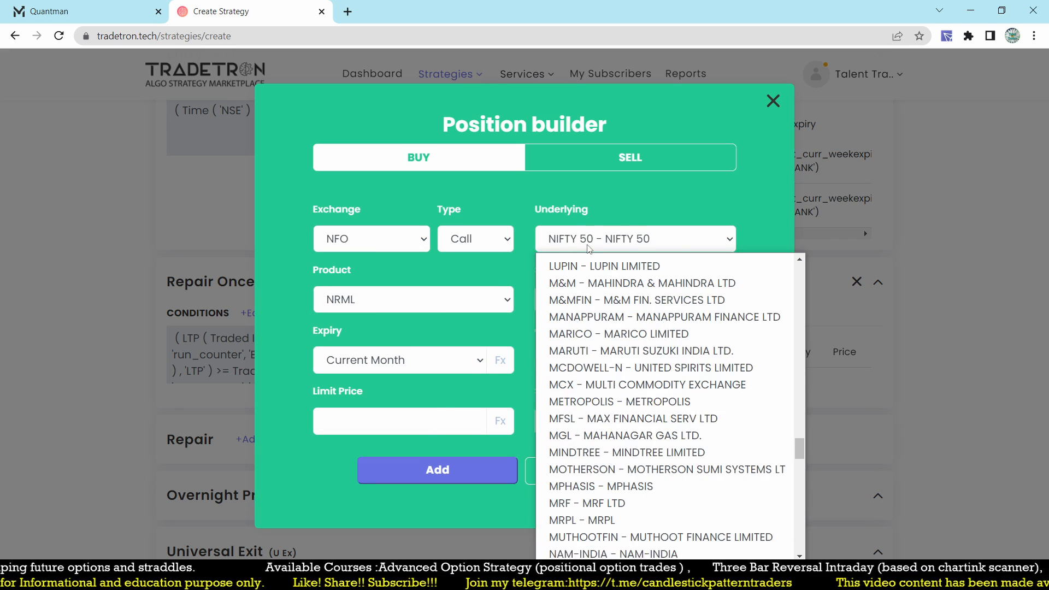
pyautogui.press('Return')
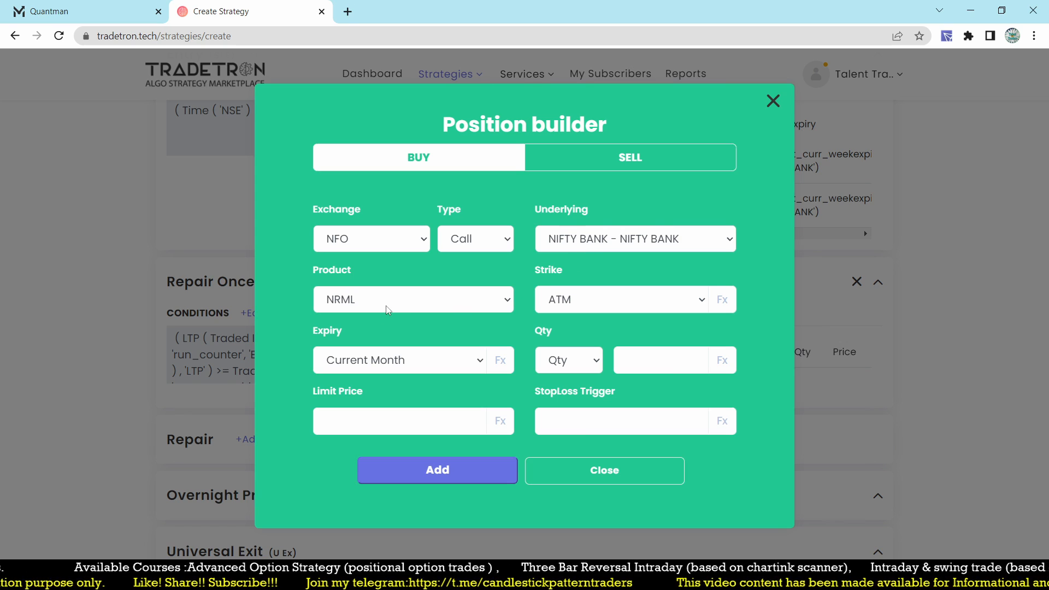
# Set the position's expiry to Current Week and its quantity to 1 in Lots.
pyautogui.click(406, 360)
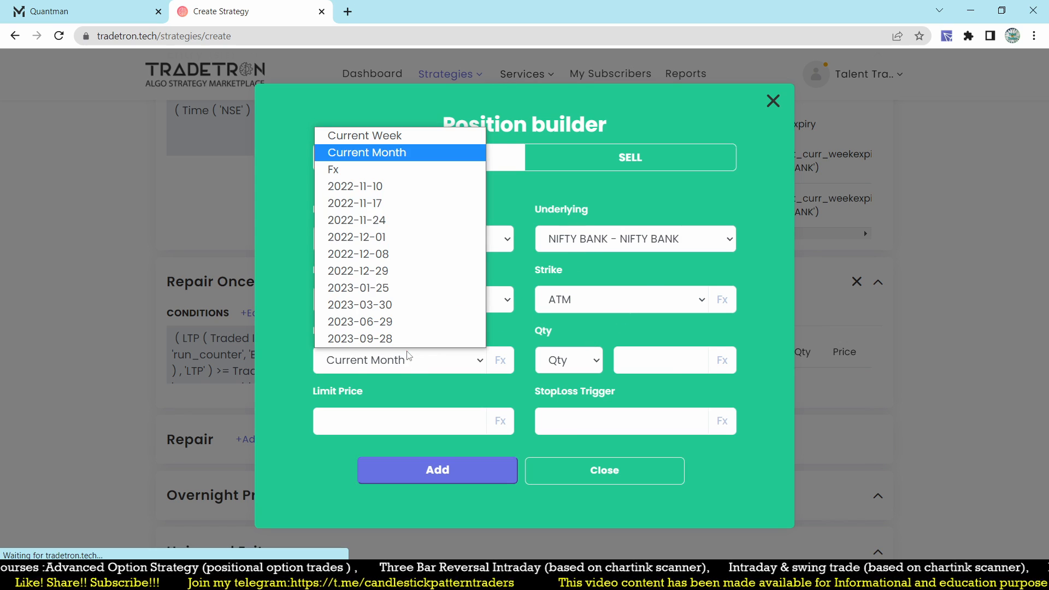
pyautogui.click(370, 136)
pyautogui.click(591, 366)
pyautogui.click(568, 414)
pyautogui.click(673, 368)
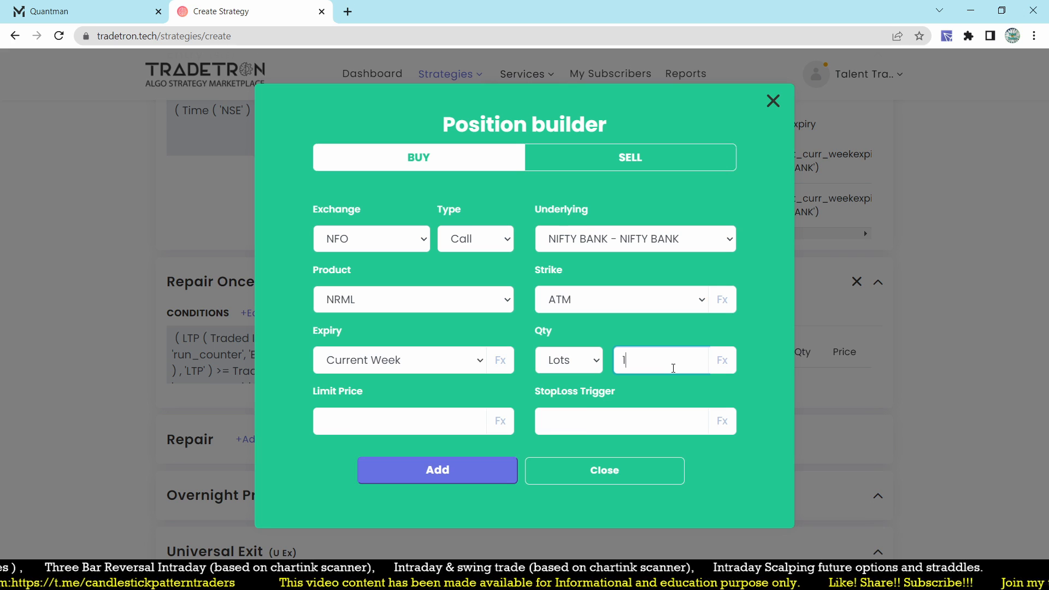
# Switch the Call position's strike to Fx and insert the Traded Instrument keyword in its formula.
pyautogui.click(663, 301)
pyautogui.click(588, 27)
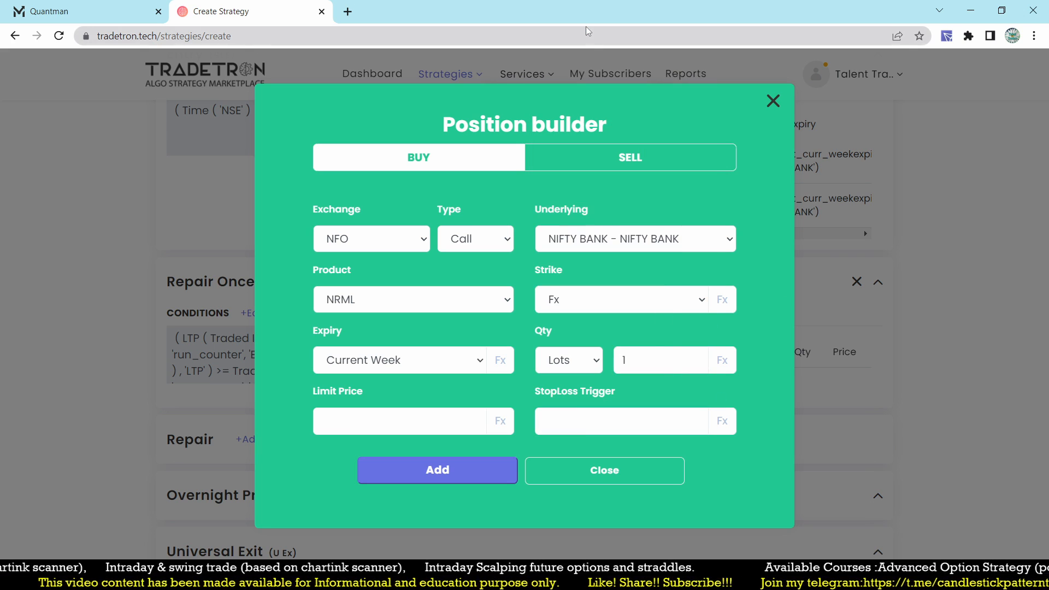
pyautogui.click(721, 299)
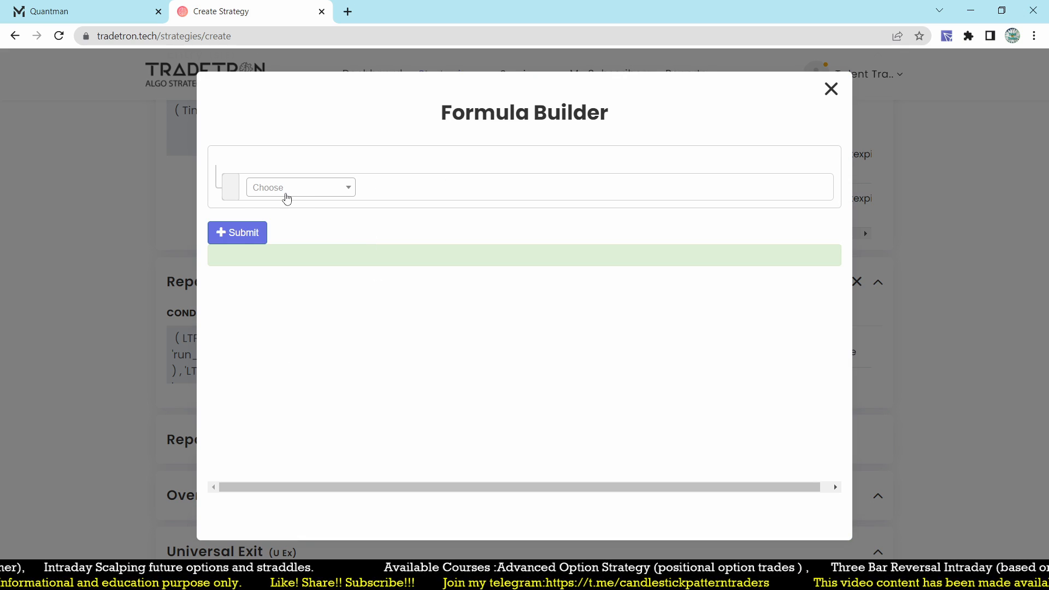
pyautogui.click(286, 198)
pyautogui.write('trade')
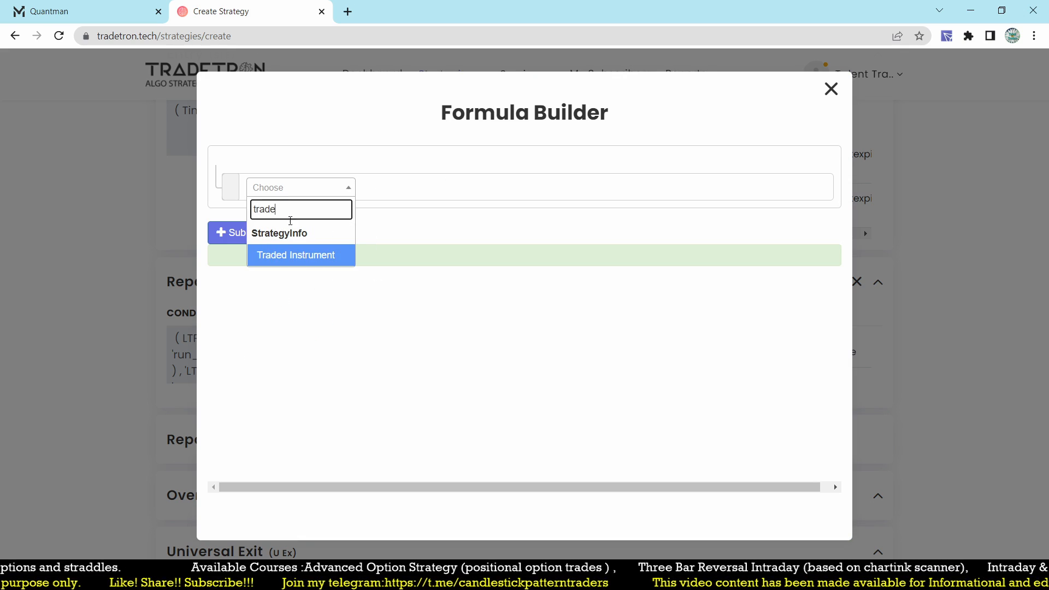
pyautogui.click(304, 258)
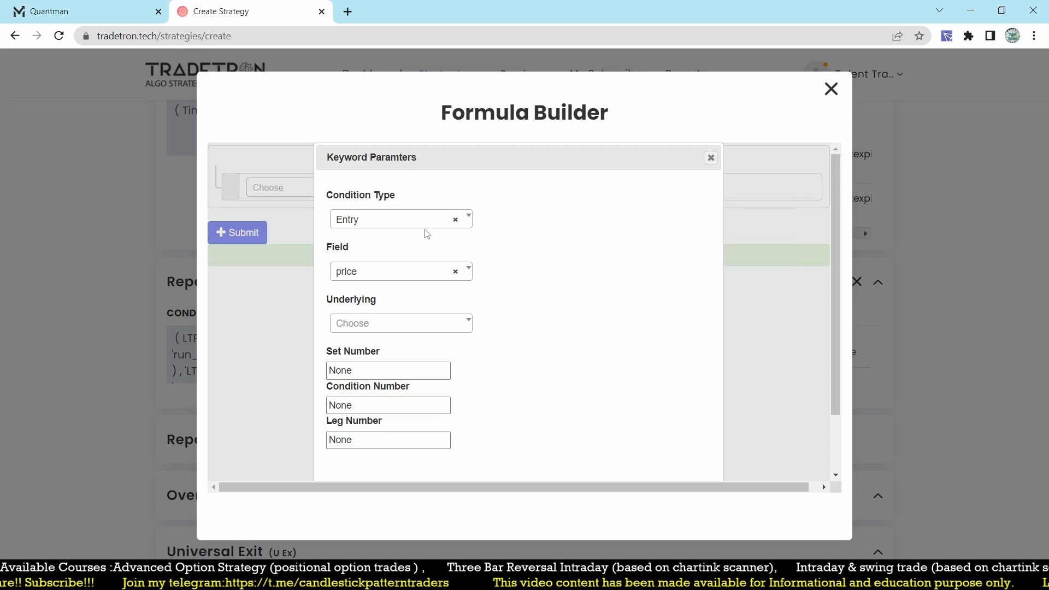
# Set the Traded Instrument field to strike and its underlying to NIFTY BANK.
pyautogui.click(369, 277)
pyautogui.click(340, 343)
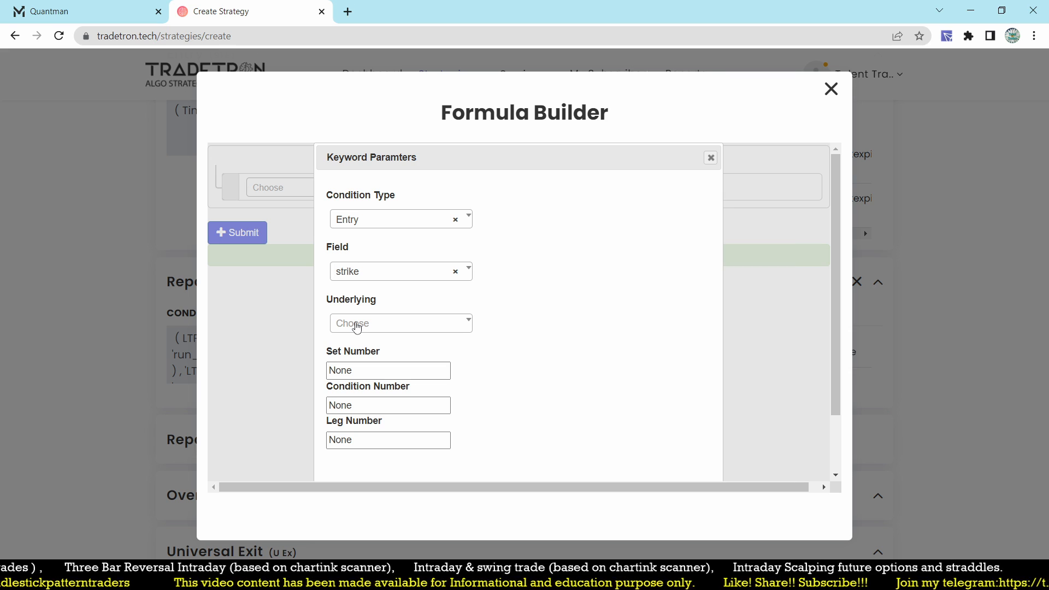
pyautogui.click(357, 327)
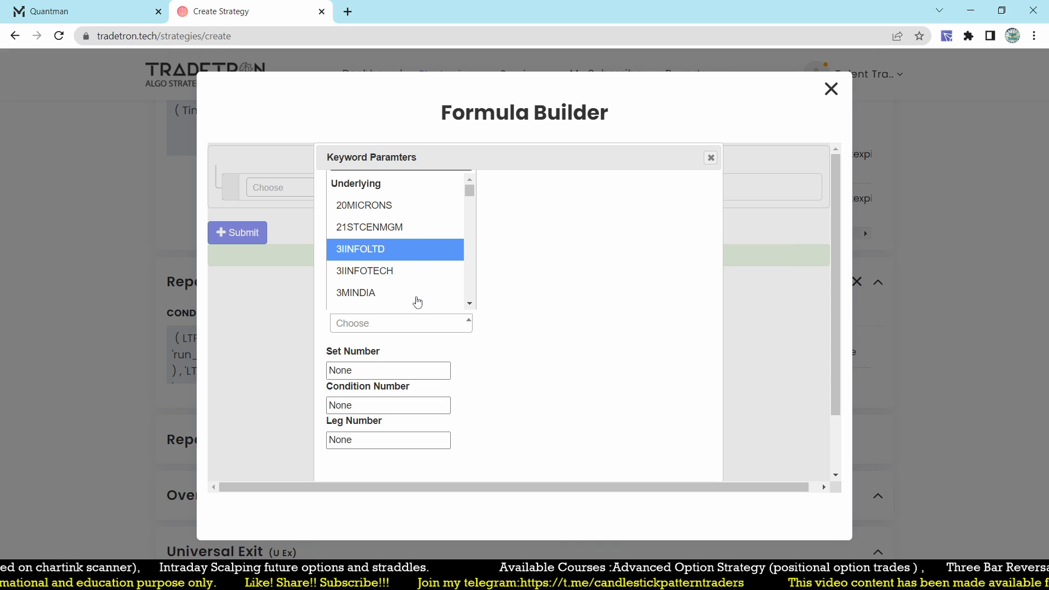
pyautogui.click(377, 327)
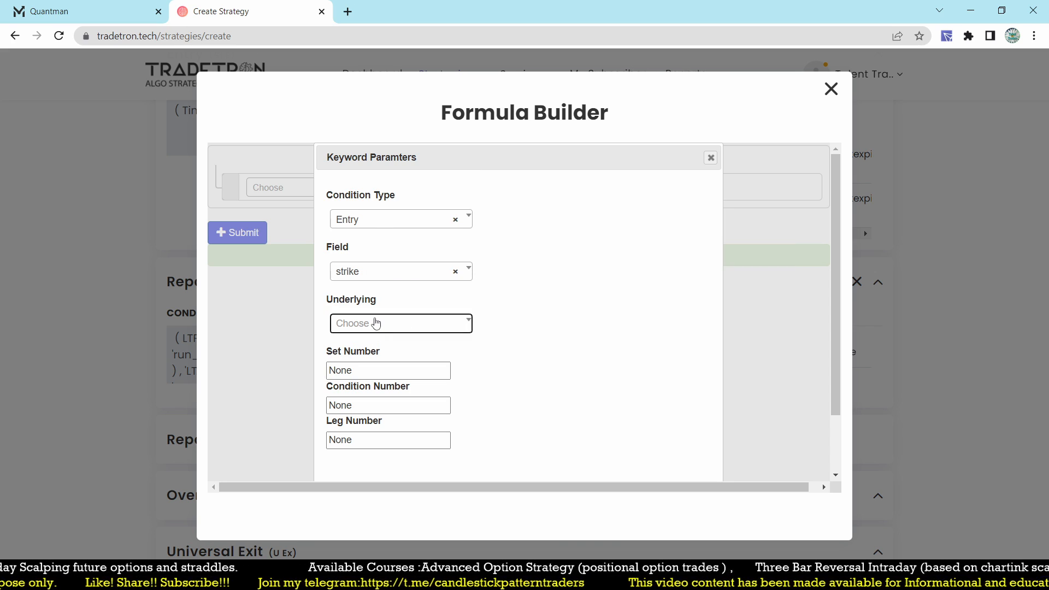
pyautogui.click(376, 323)
pyautogui.write('fty b')
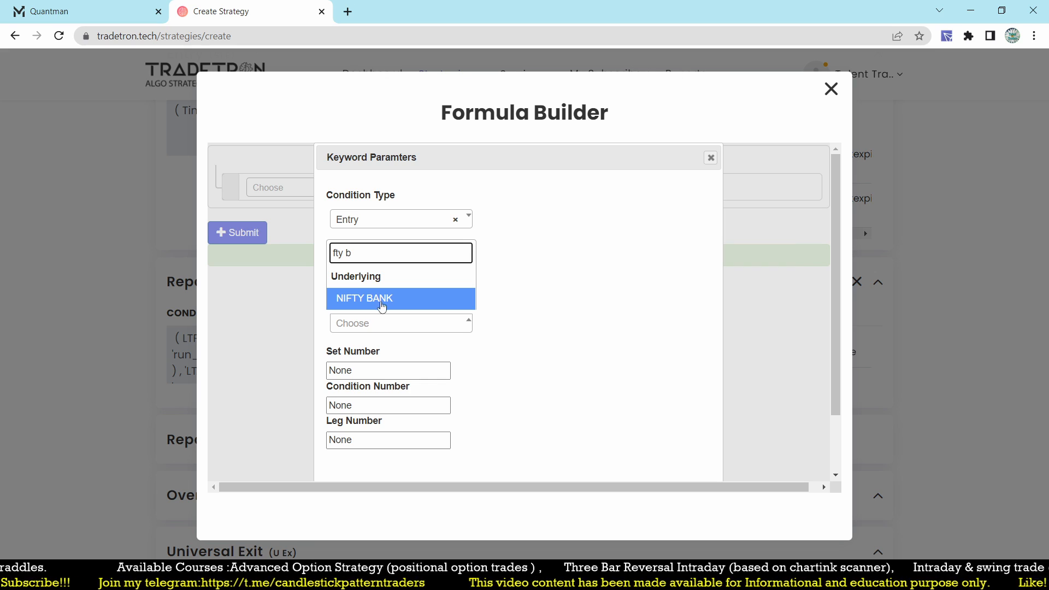
pyautogui.click(379, 306)
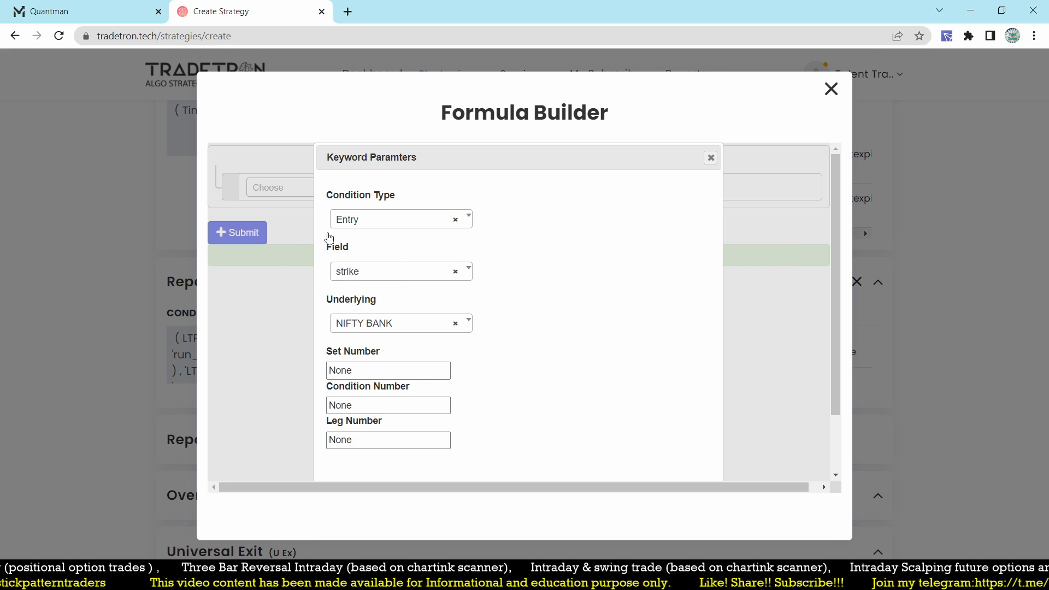
# Set the Traded Instrument's set number, condition number and leg number to 1 and accept the parameters.
pyautogui.click(378, 377)
pyautogui.write('1')
pyautogui.press('Tab')
pyautogui.write('1')
pyautogui.press('Tab')
pyautogui.write('1')
pyautogui.scroll(-2, 644, 293)
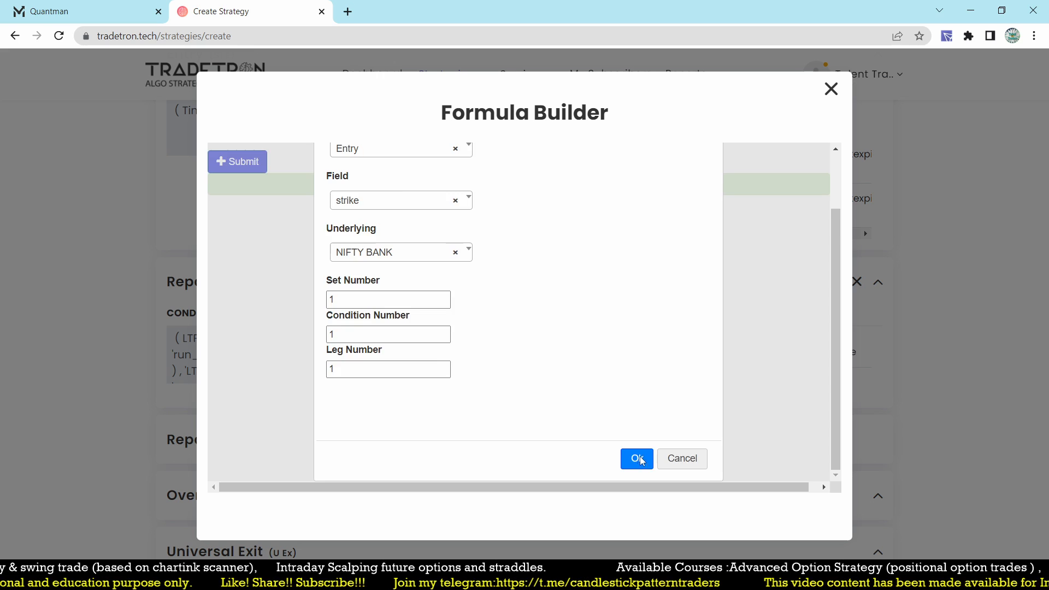
pyautogui.click(640, 458)
# Submit the strike formula, add the buy Call position to Repair Once and close the Position builder.
pyautogui.click(237, 245)
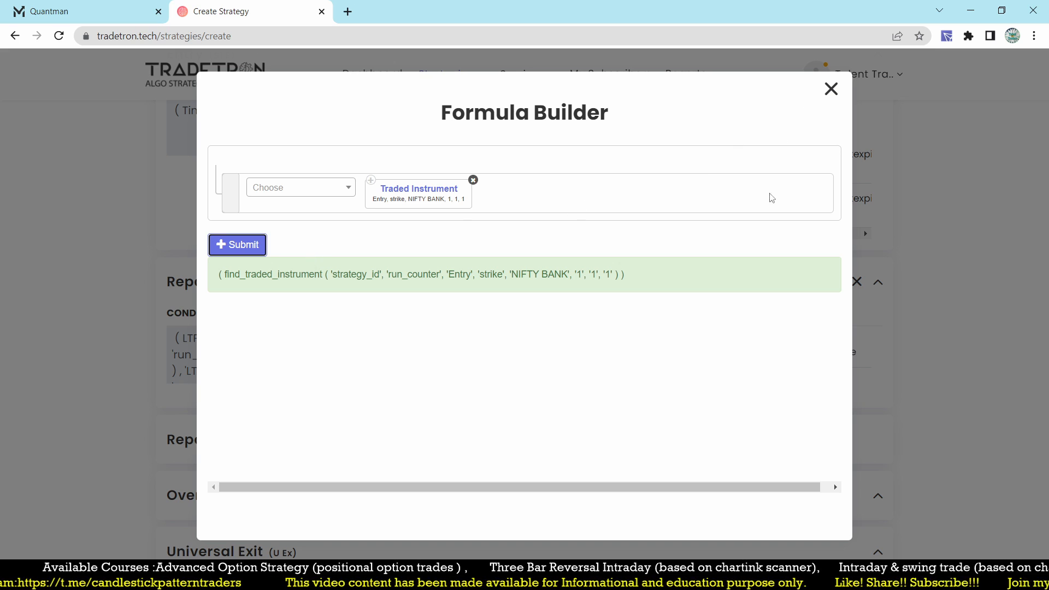
pyautogui.click(831, 89)
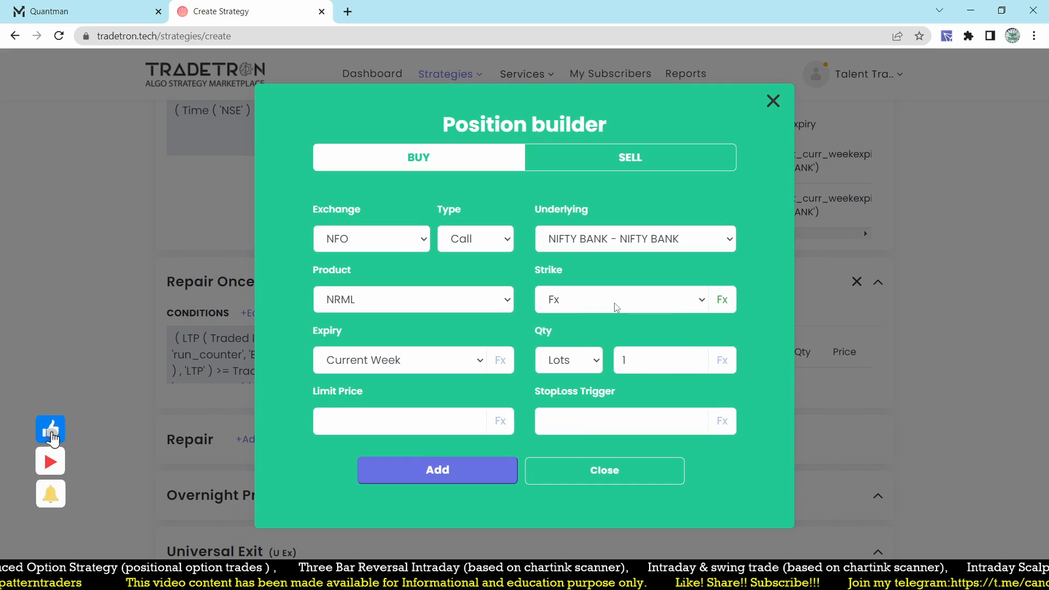
pyautogui.click(440, 474)
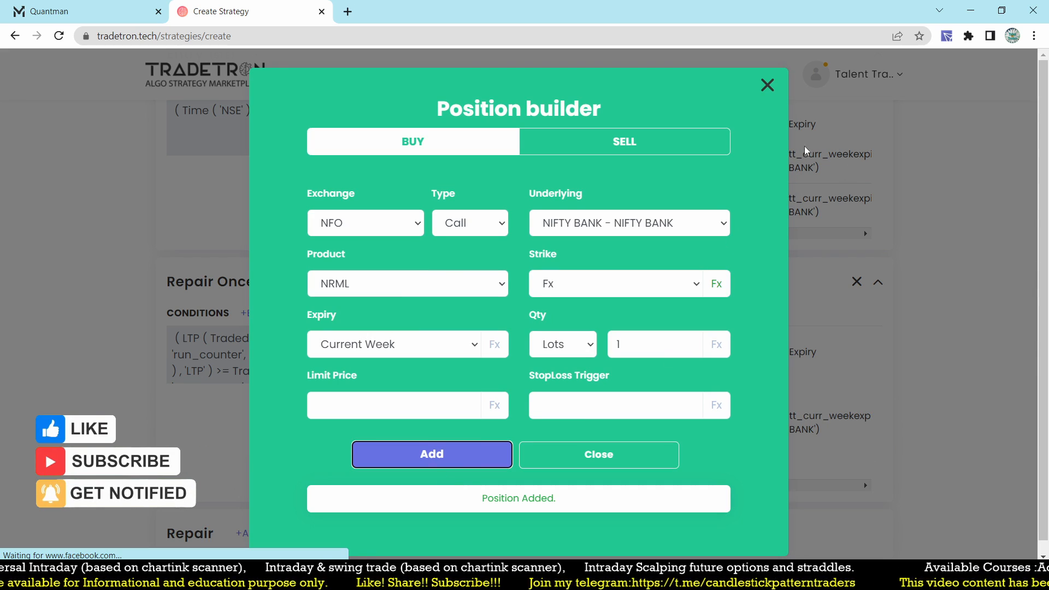
pyautogui.click(767, 85)
# Add a second Repair Once block below the first and open its Condition Builder.
pyautogui.scroll(-2, 829, 316)
pyautogui.scroll(3, 845, 297)
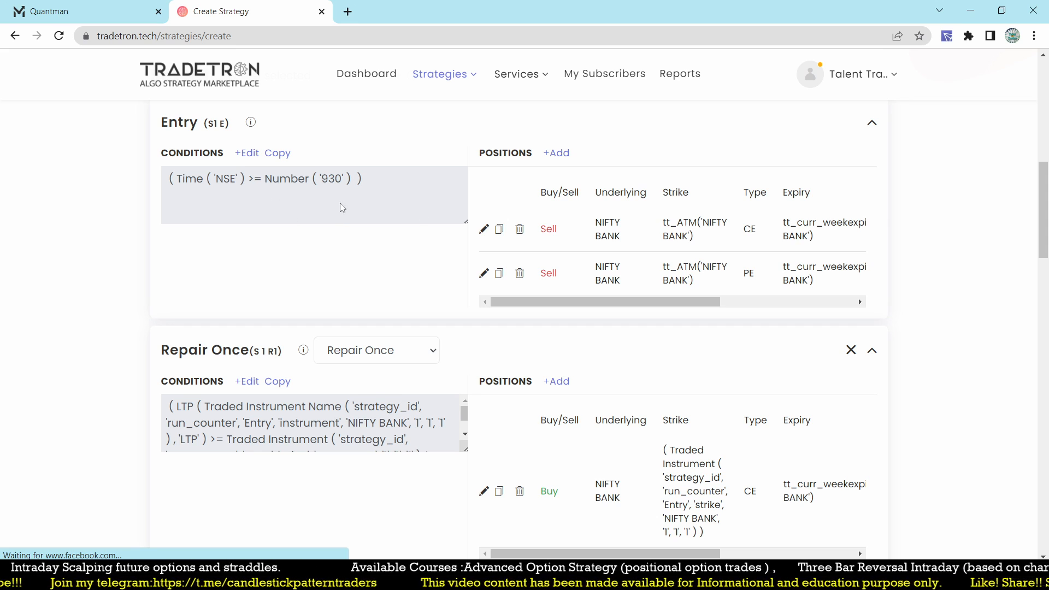
pyautogui.scroll(-2, 603, 308)
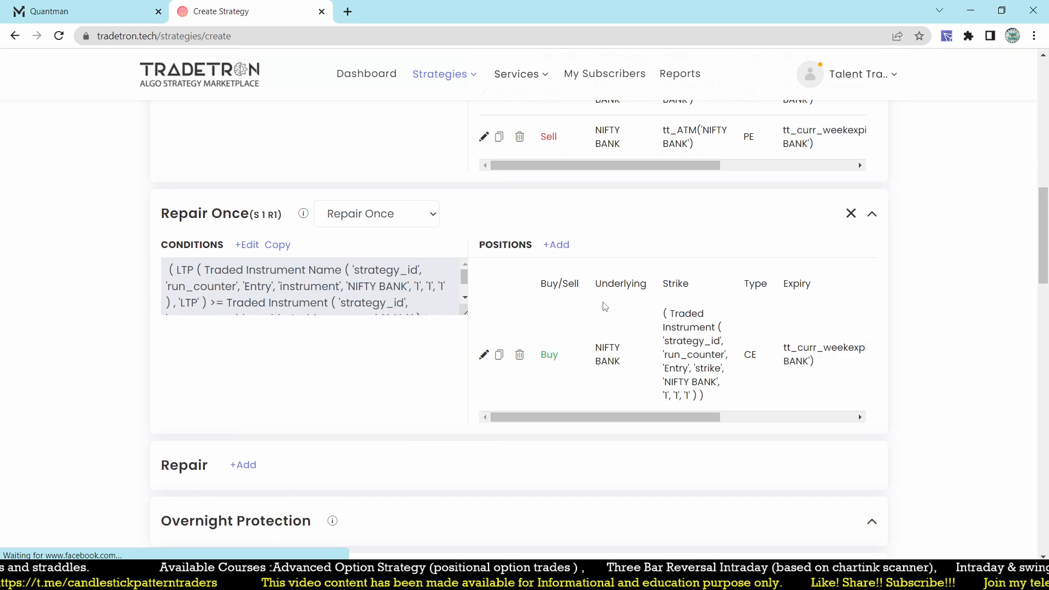
pyautogui.scroll(1, 309, 344)
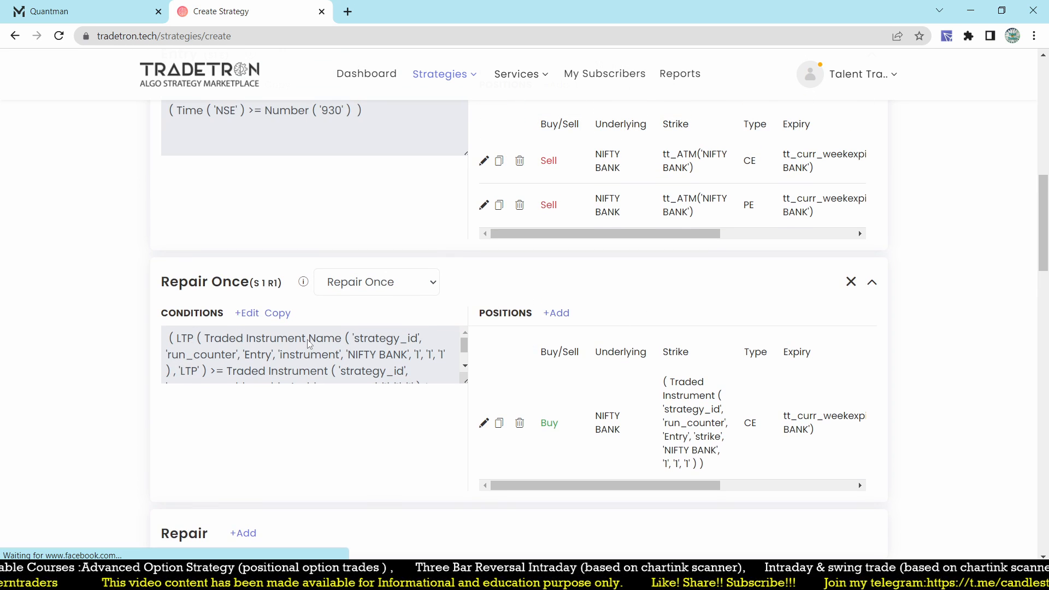
pyautogui.scroll(-2, 768, 375)
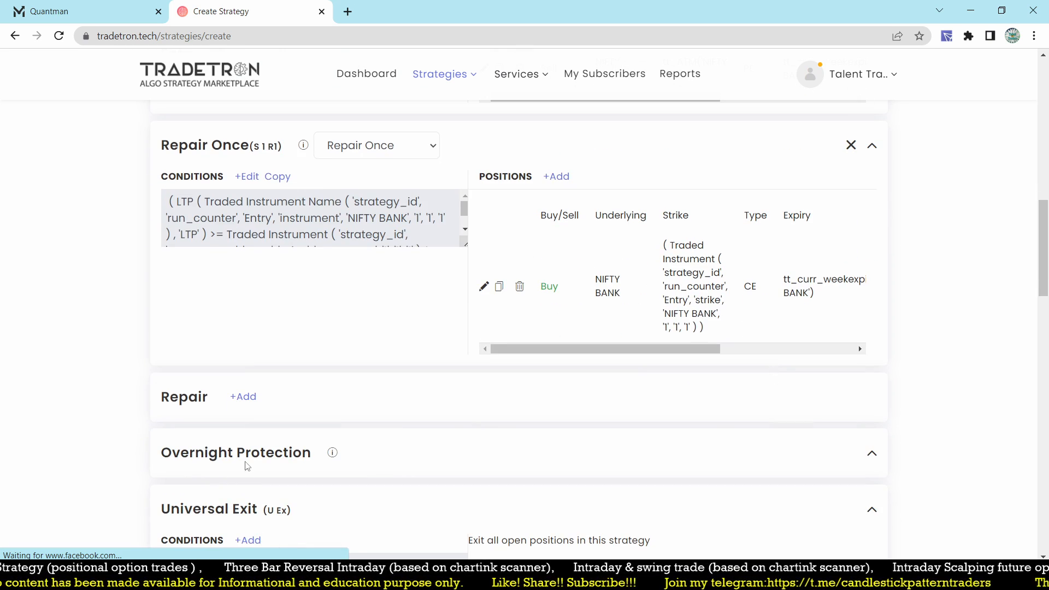
pyautogui.click(244, 397)
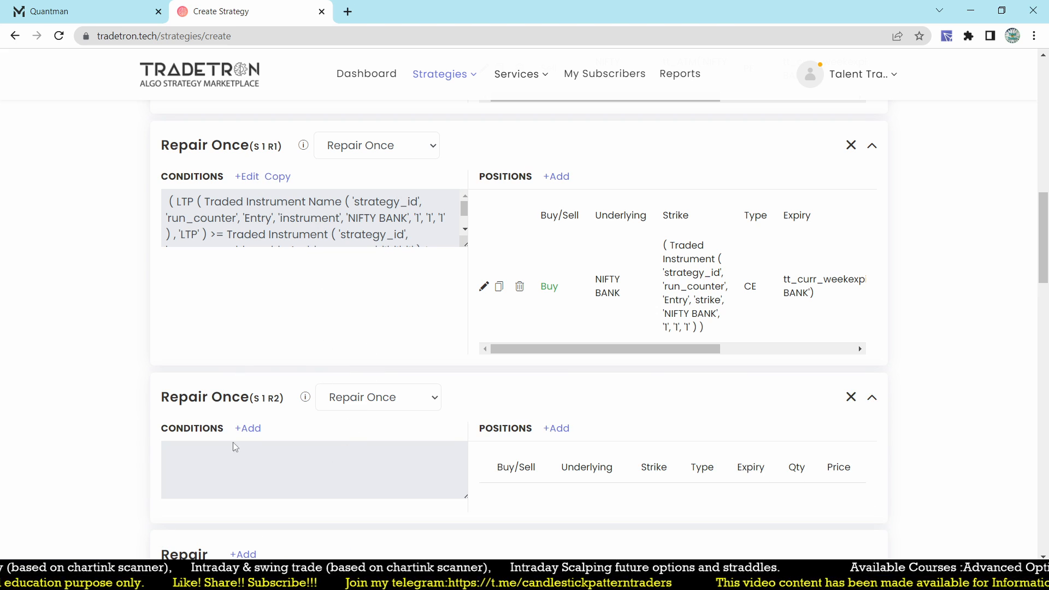
pyautogui.click(247, 428)
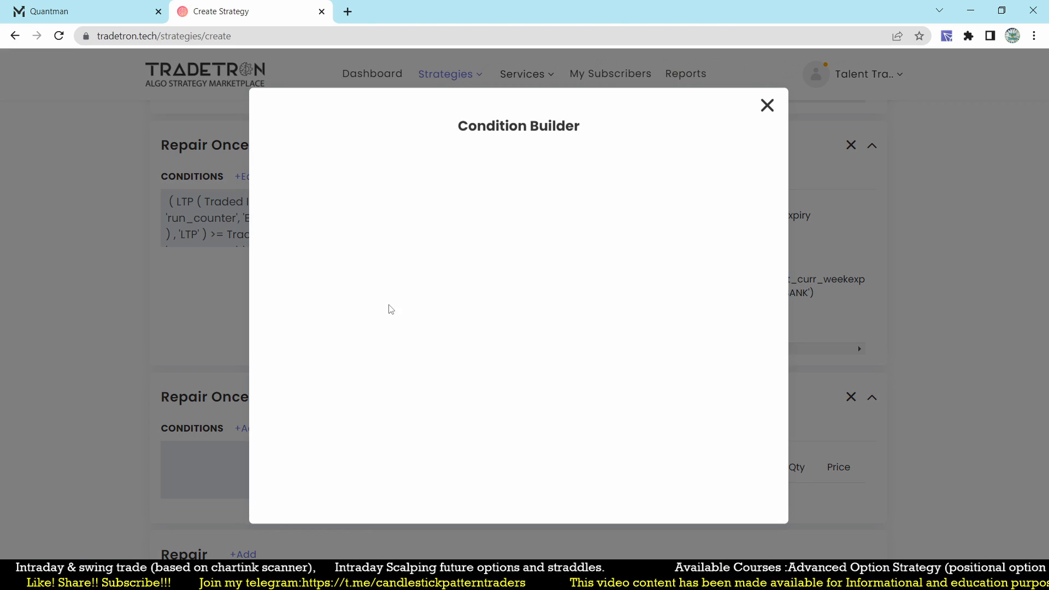
# Insert the LTP keyword into the condition with Traded Instrument Name as its instrument.
pyautogui.click(339, 202)
pyautogui.write('lt')
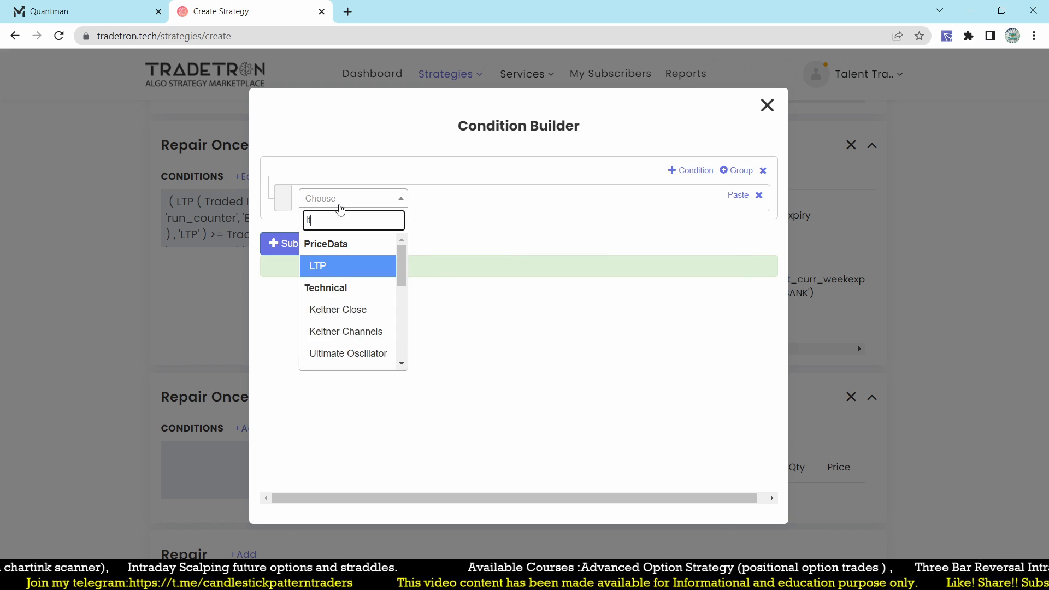
pyautogui.write('p')
pyautogui.click(324, 267)
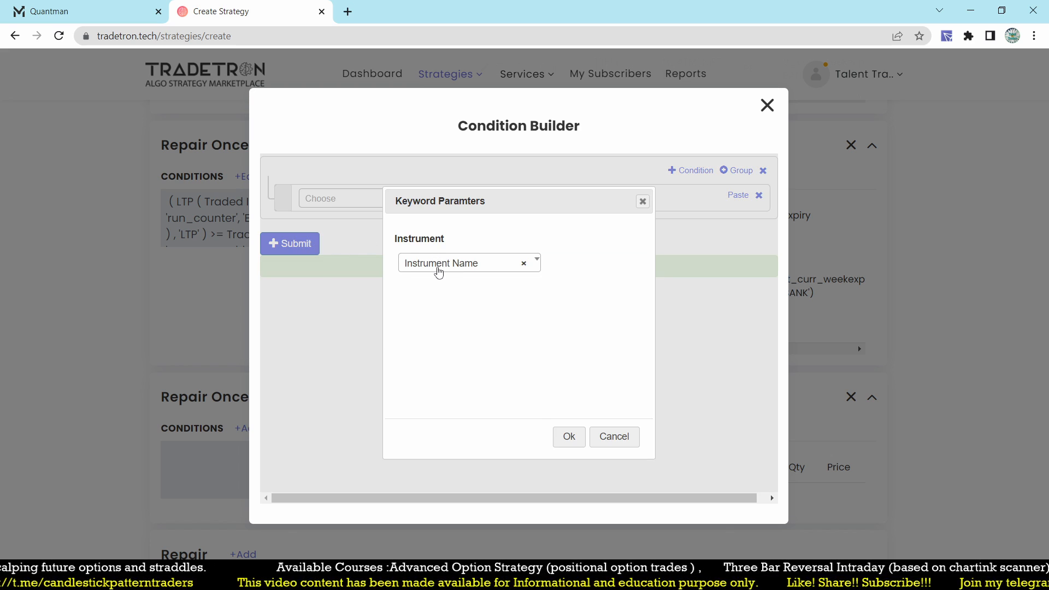
pyautogui.click(439, 267)
pyautogui.click(440, 400)
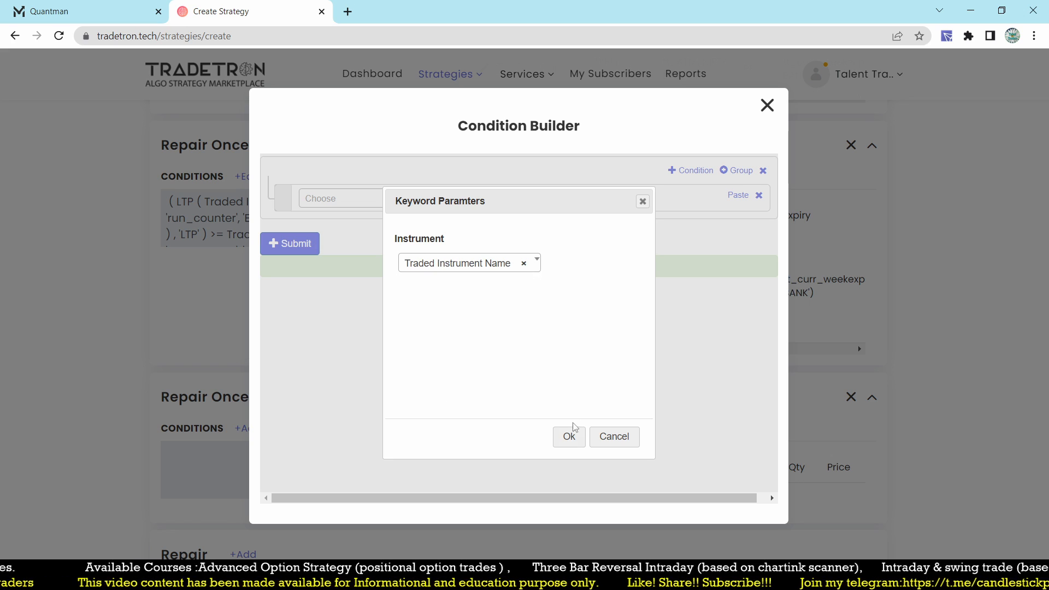
pyautogui.click(464, 263)
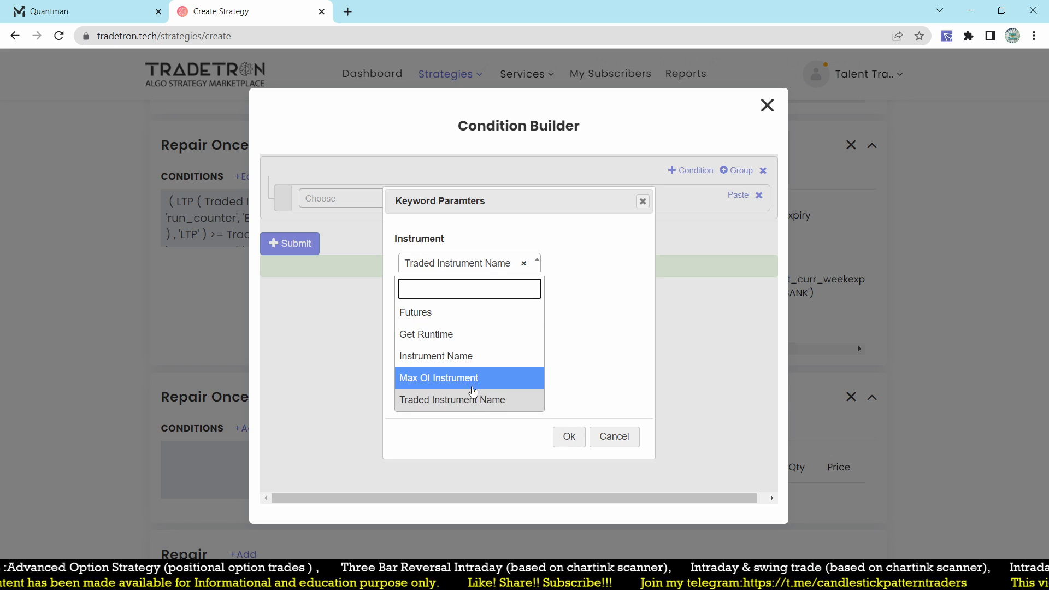
pyautogui.click(456, 399)
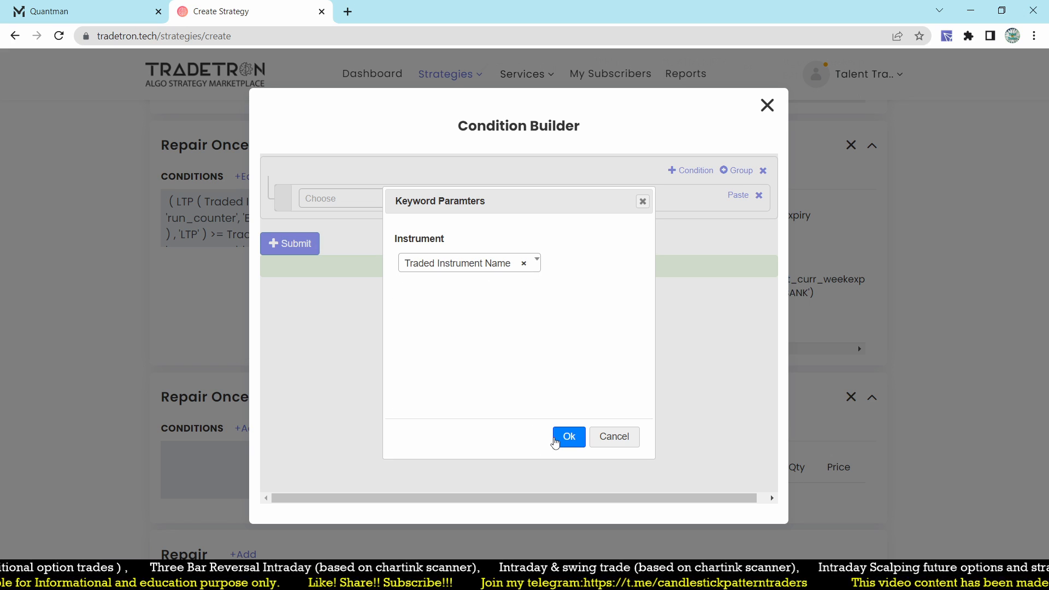
pyautogui.click(566, 438)
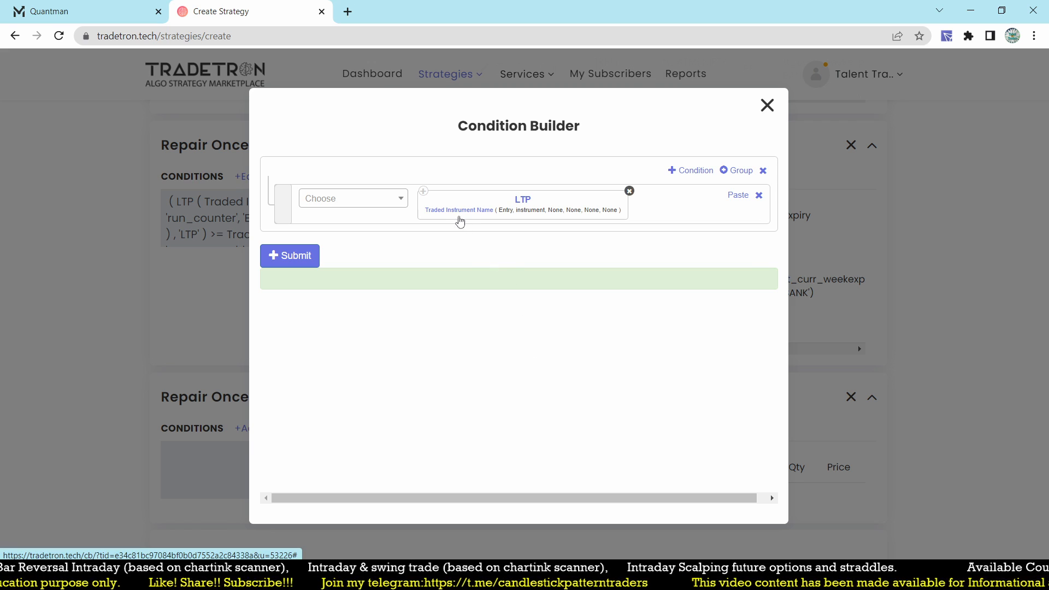
# Open the Traded Instrument Name parameters inside LTP and set the underlying to NIFTY BANK.
pyautogui.click(463, 213)
pyautogui.click(373, 291)
pyautogui.click(373, 295)
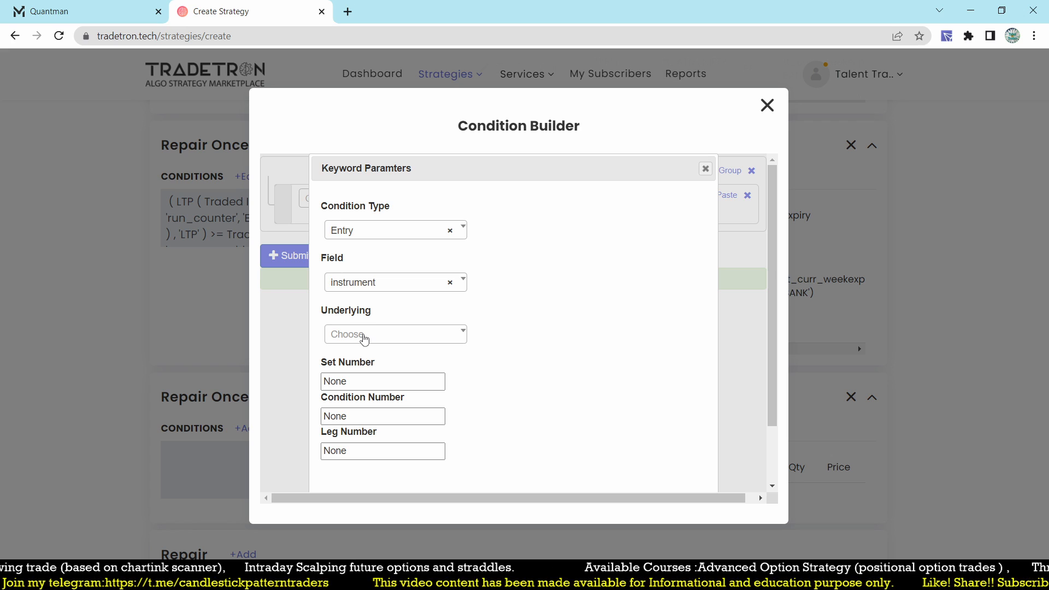
pyautogui.click(365, 336)
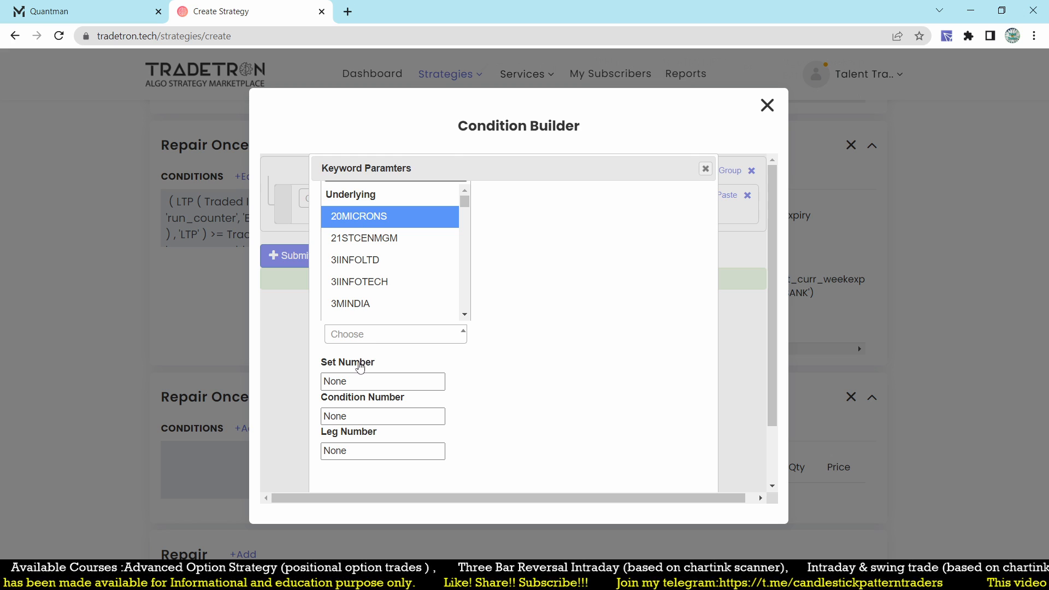
pyautogui.click(363, 340)
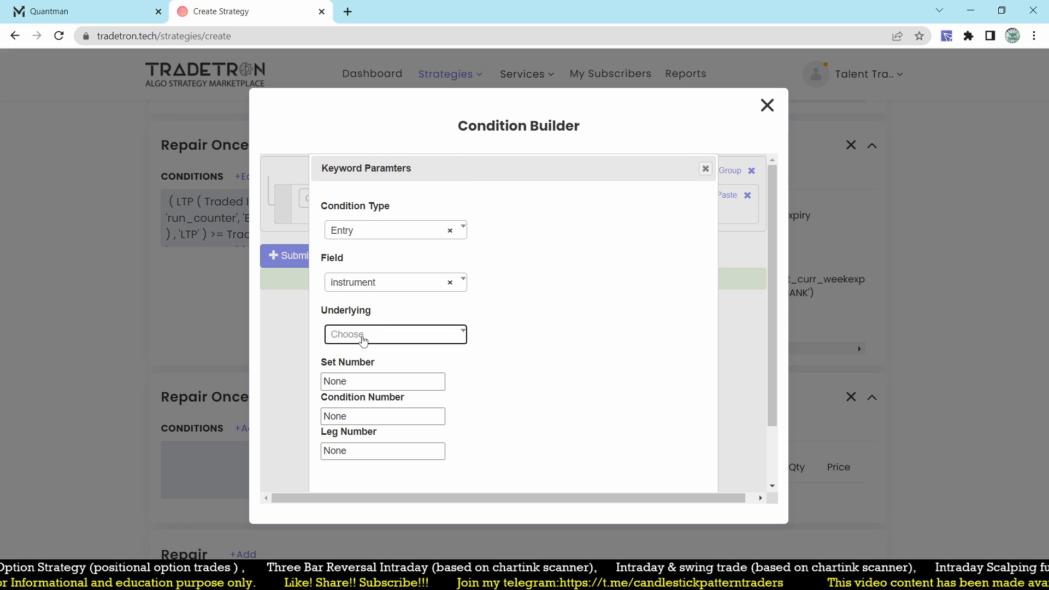
pyautogui.click(363, 339)
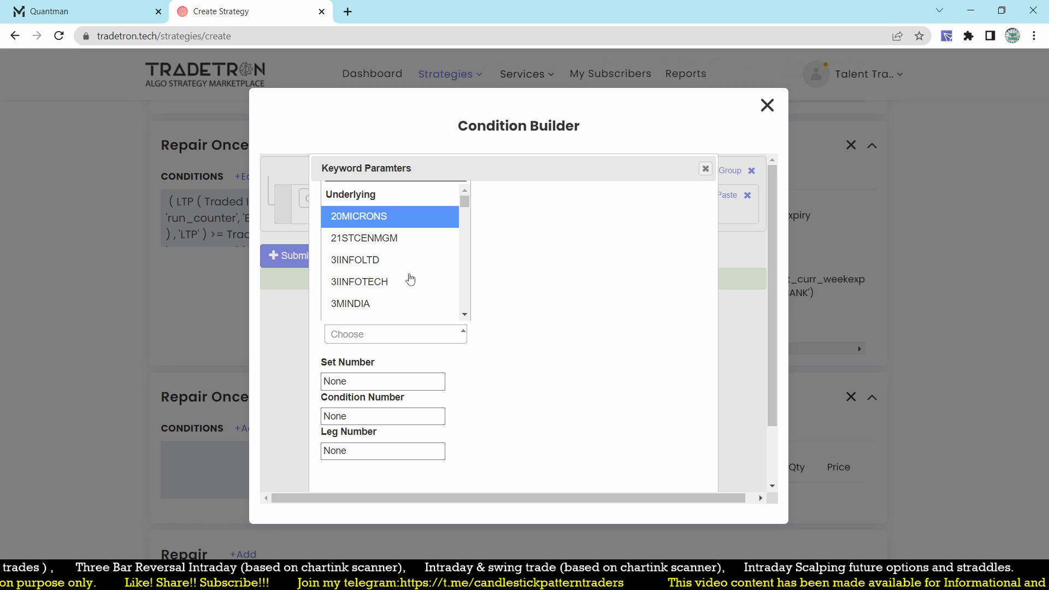
pyautogui.write('ty b')
pyautogui.click(382, 239)
# Set the Traded Instrument Name's set number to 1, condition number to 1 and leg number to 2, and accept the parameters.
pyautogui.click(363, 309)
pyautogui.hotkey('ctrl', 'a')
pyautogui.write('1')
pyautogui.press('Tab')
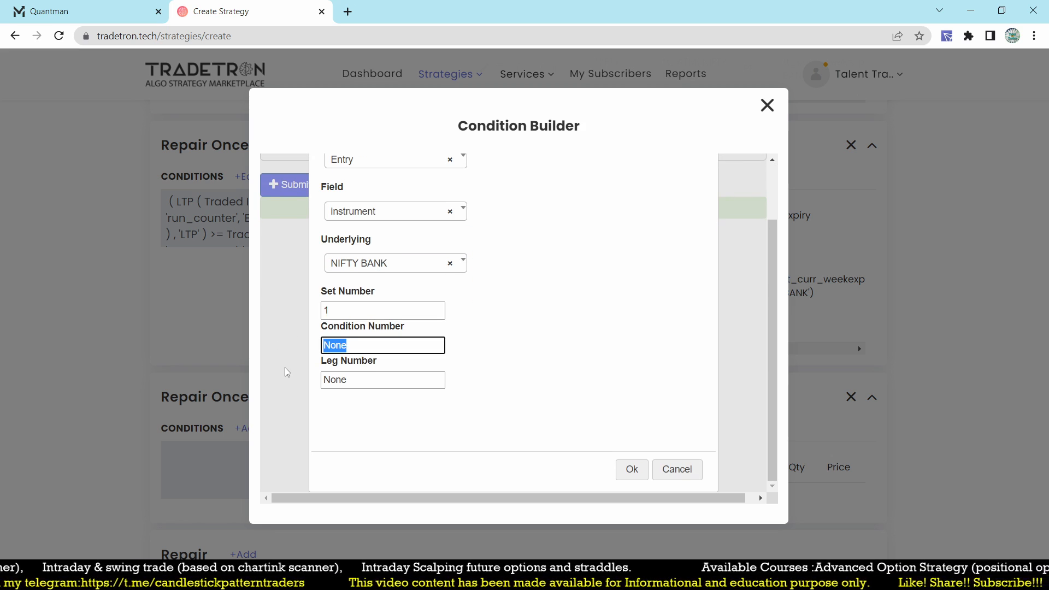
pyautogui.write('1')
pyautogui.press('Tab')
pyautogui.write('2')
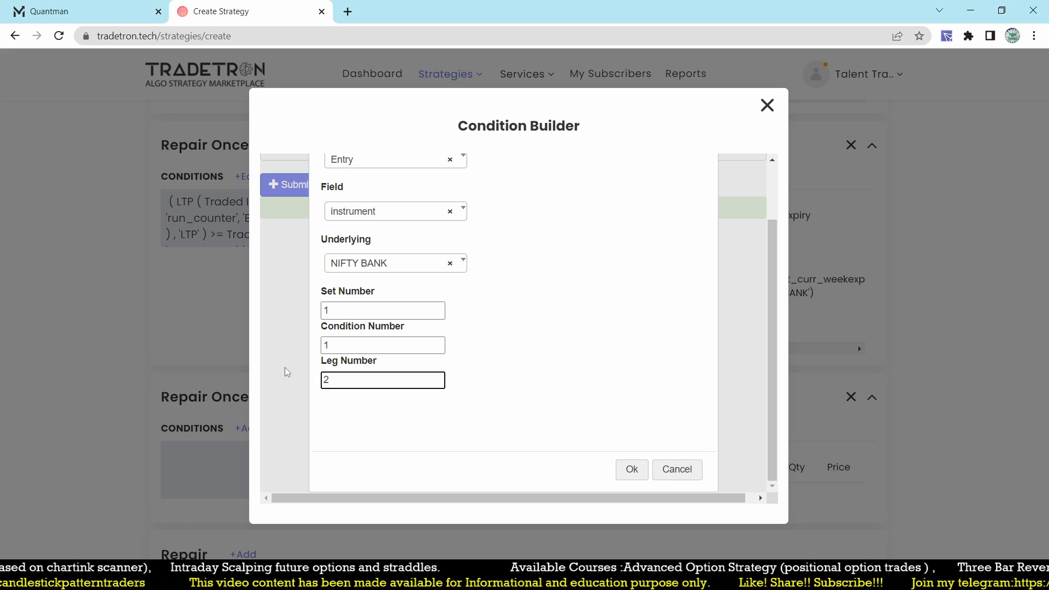
pyautogui.click(632, 470)
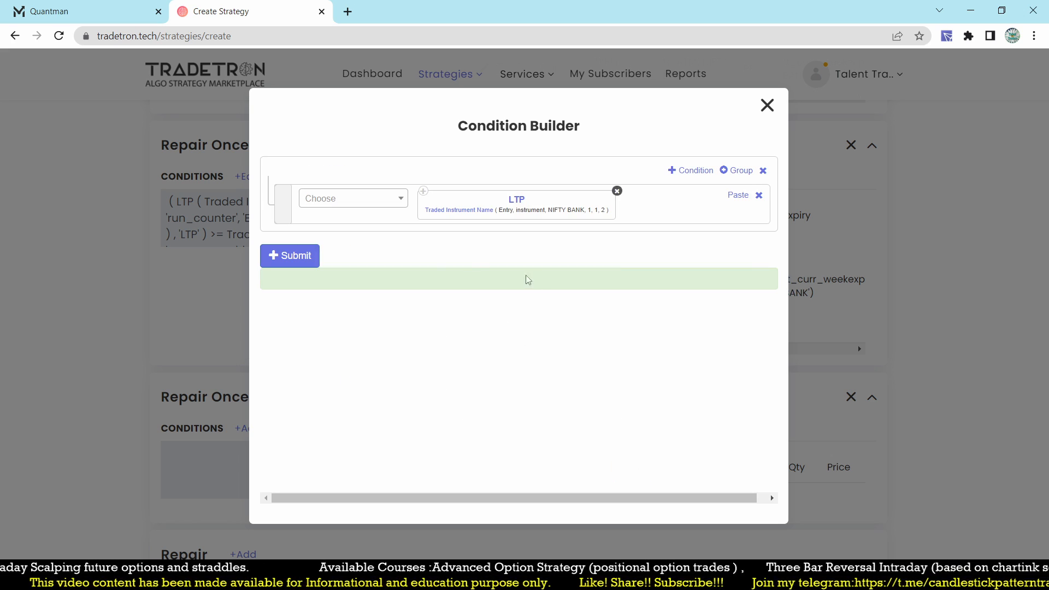
# Append the >= operator and the Traded Instrument keyword after LTP in the second Repair Once condition.
pyautogui.click(336, 203)
pyautogui.write('>')
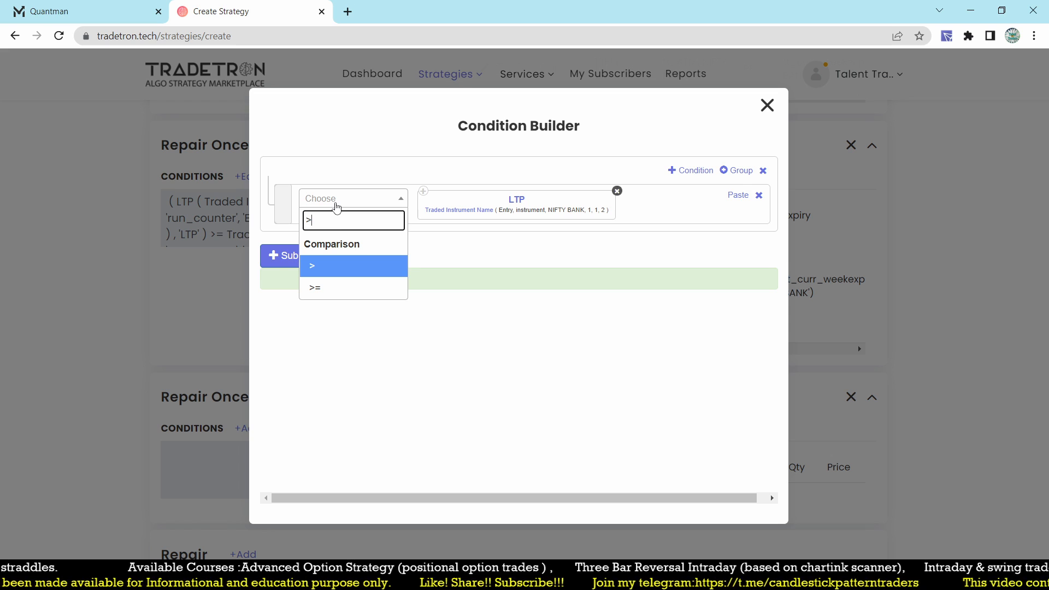
pyautogui.click(331, 288)
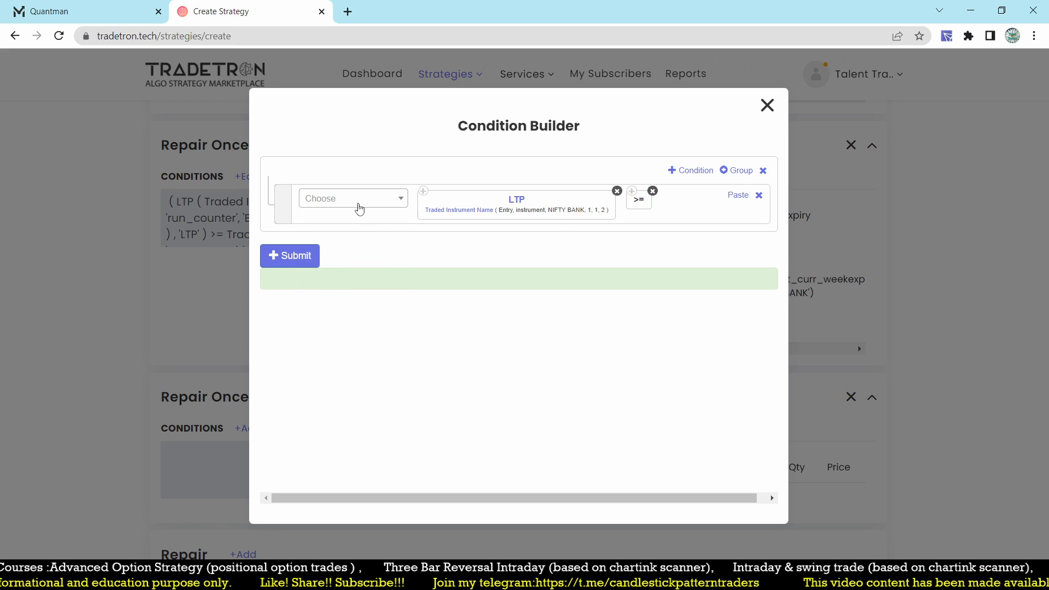
pyautogui.click(360, 206)
pyautogui.write('trd')
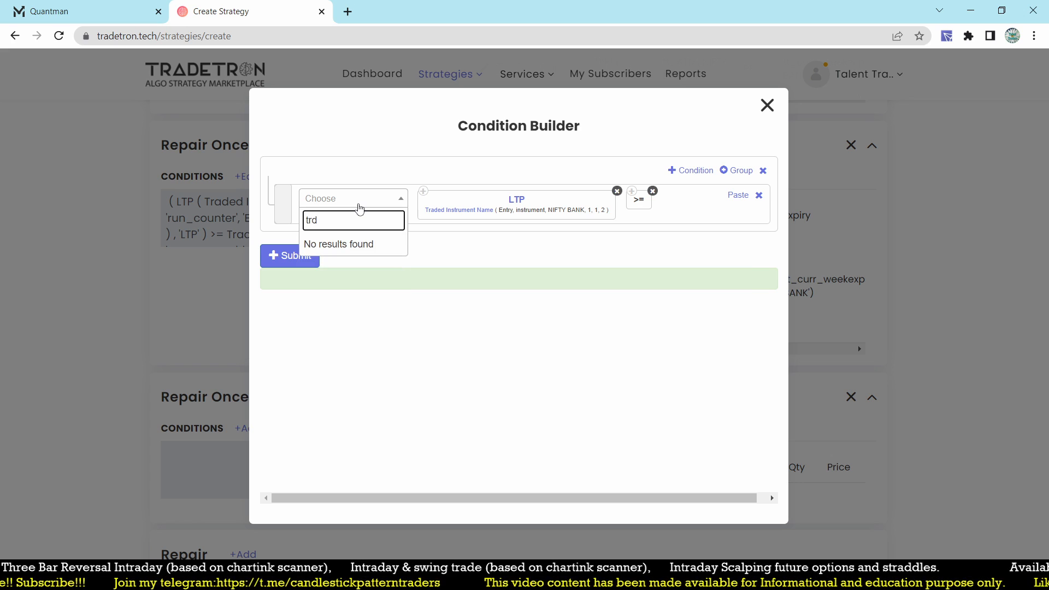
pyautogui.press('BackSpace')
pyautogui.write('ade')
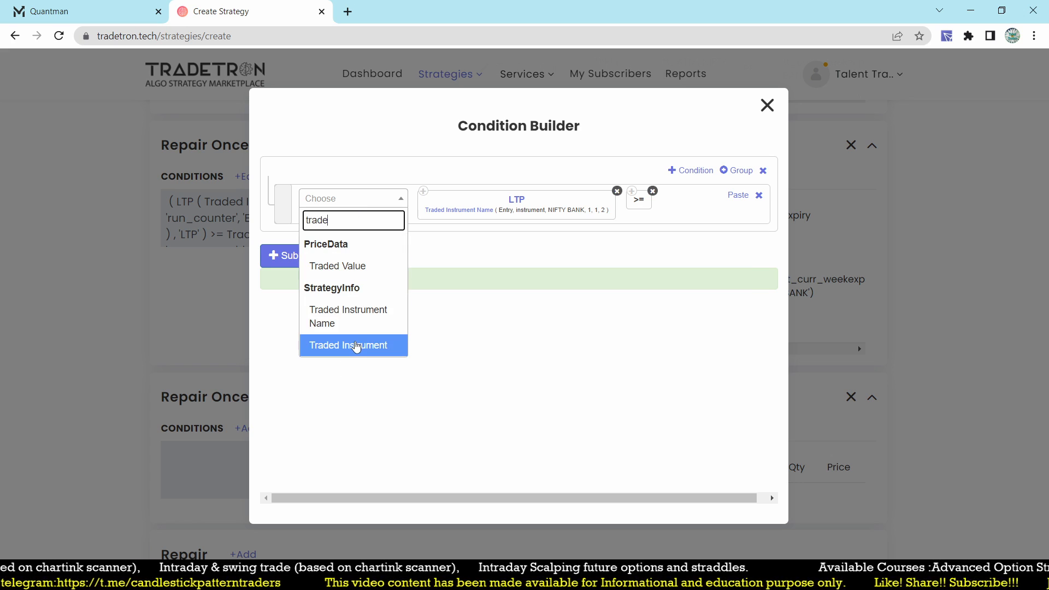
pyautogui.click(352, 345)
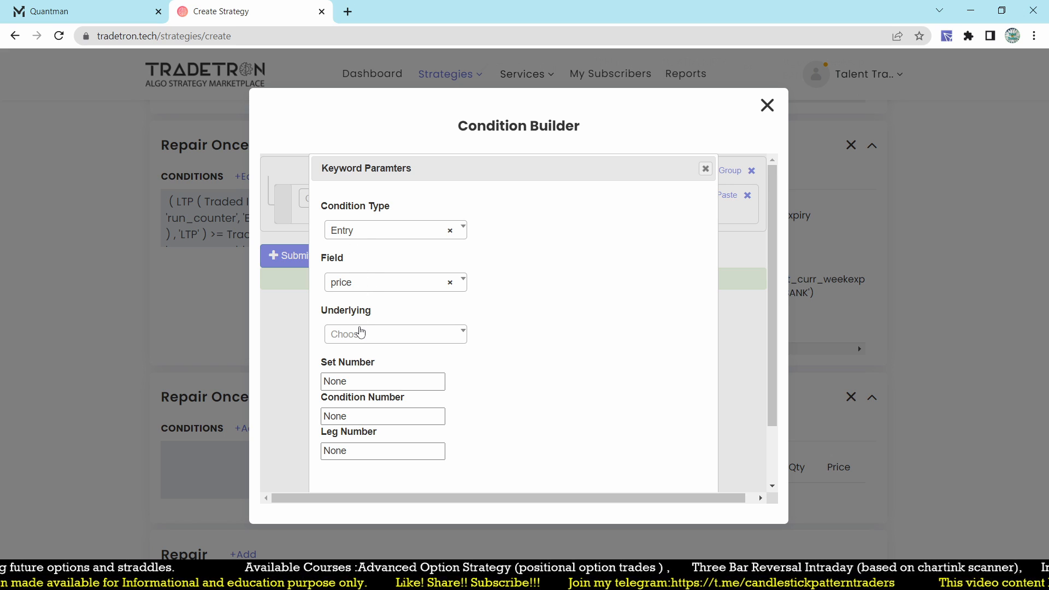
pyautogui.click(361, 332)
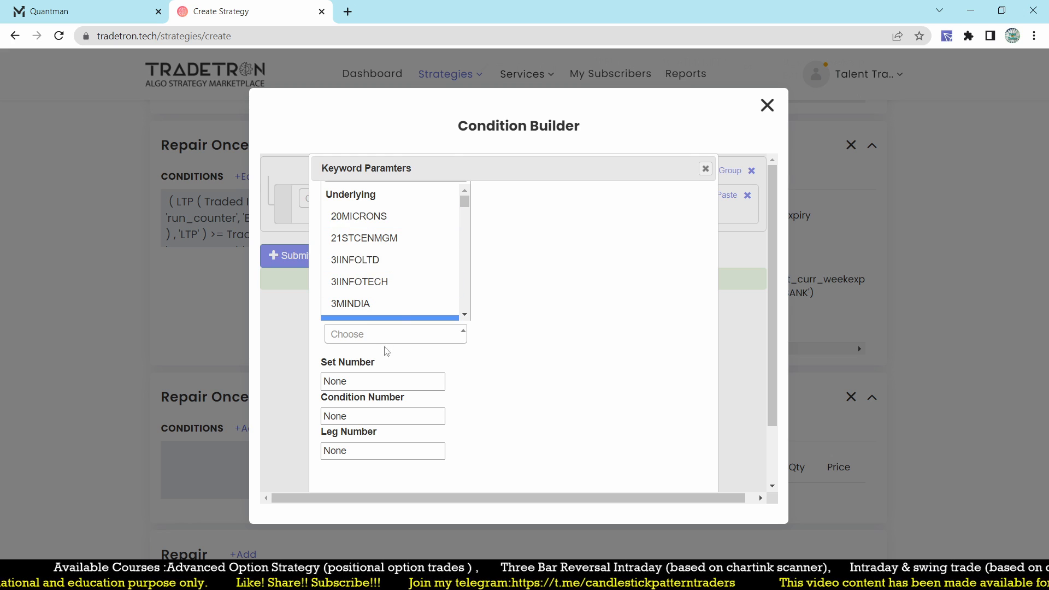
pyautogui.scroll(-3, 388, 270)
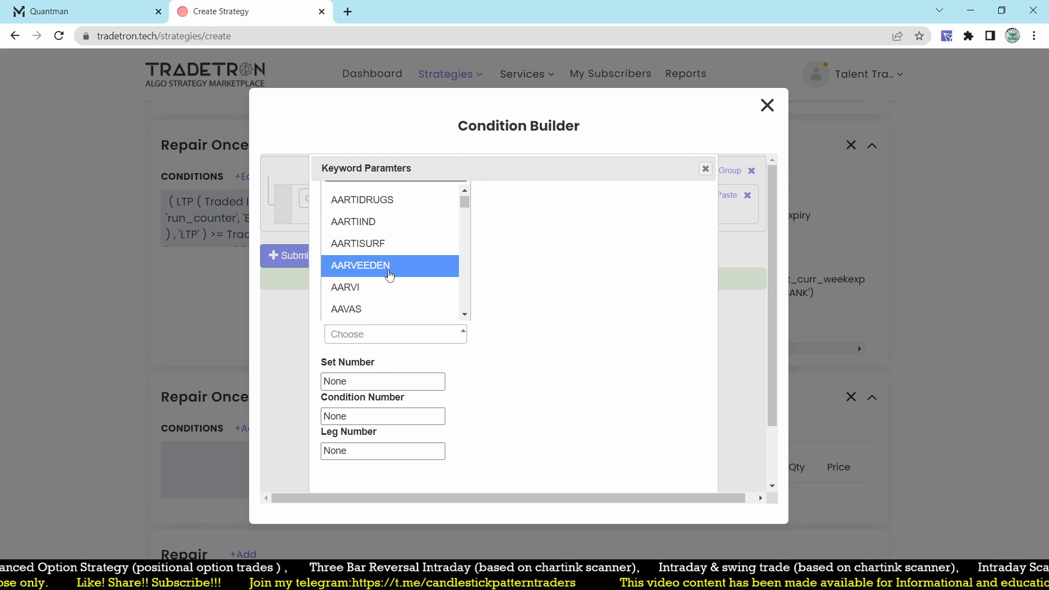
pyautogui.scroll(3, 389, 275)
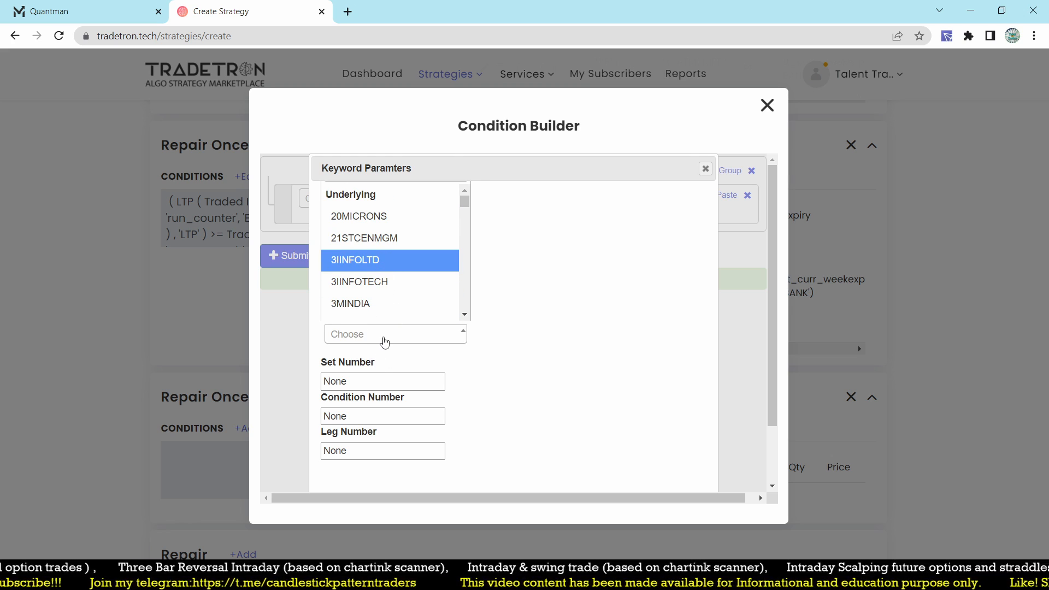
pyautogui.click(385, 342)
pyautogui.click(385, 341)
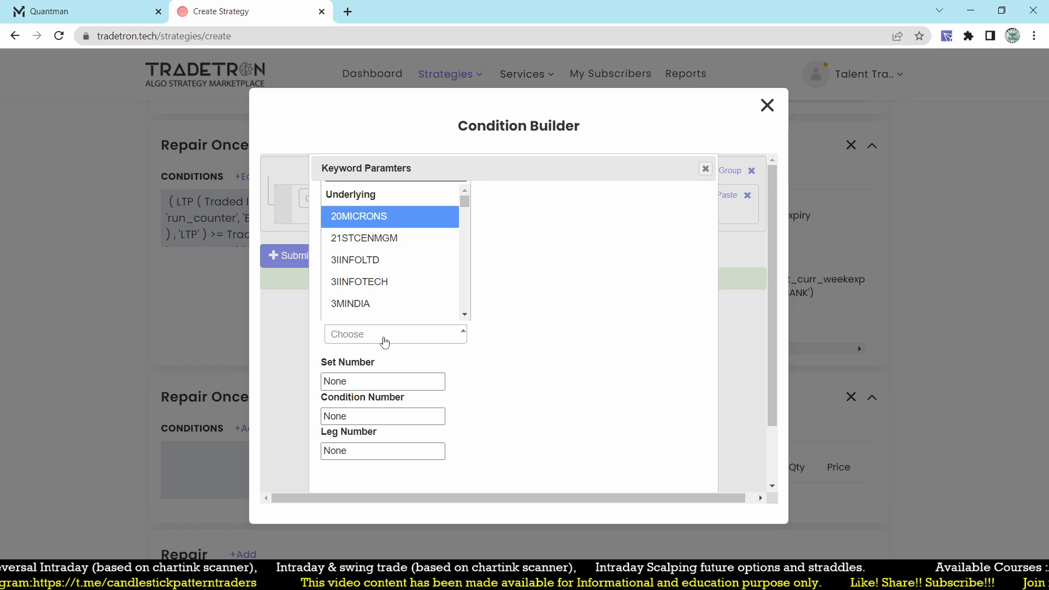
pyautogui.scroll(-10, 396, 311)
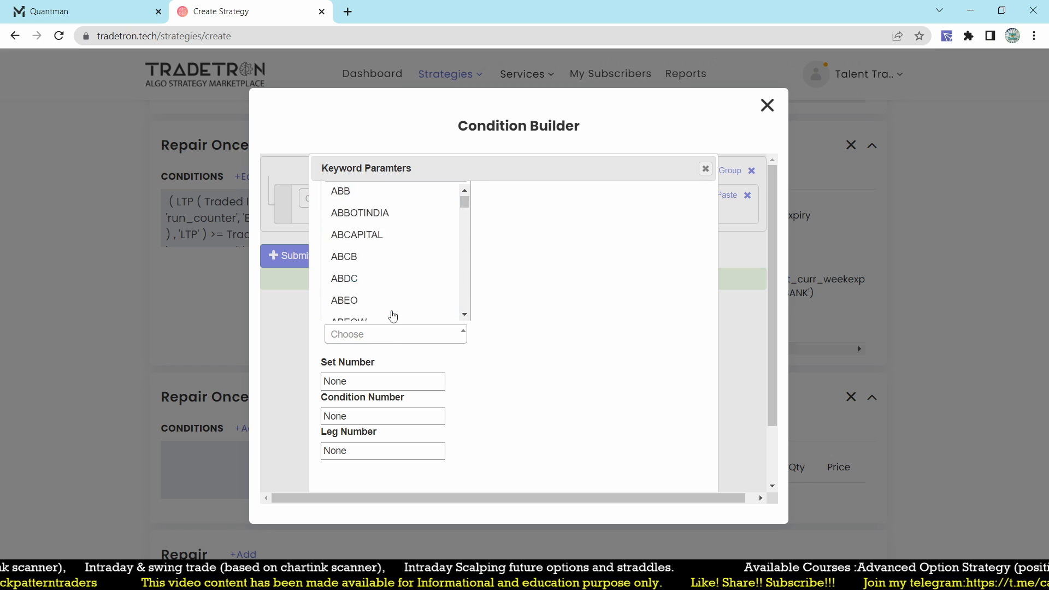
pyautogui.click(365, 338)
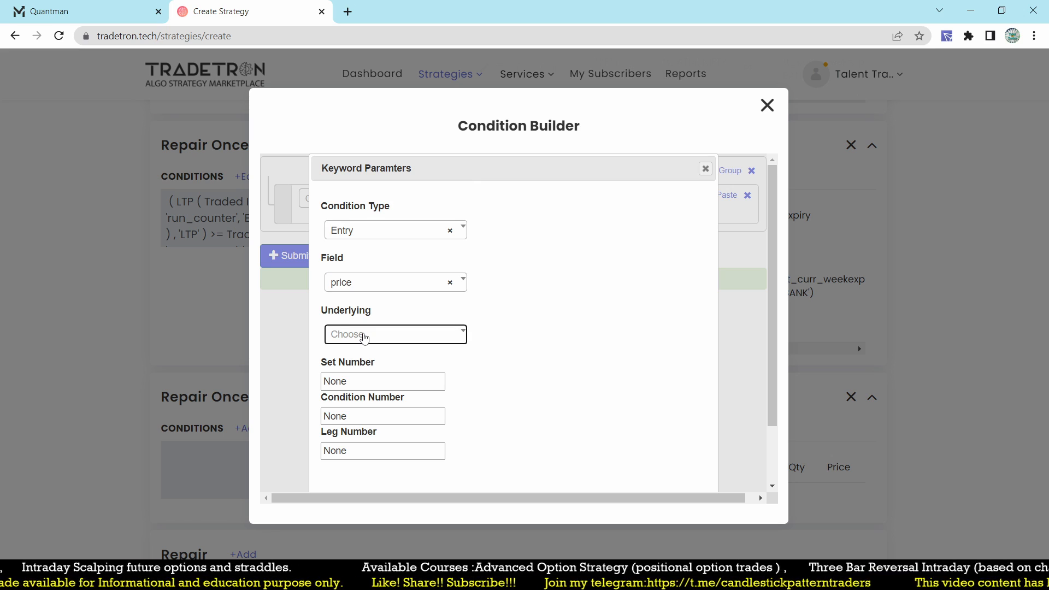
# Set the Traded Instrument's underlying to NIFTY BANK, set number 1, condition number 1 and leg number 2, and accept the parameters.
pyautogui.click(365, 338)
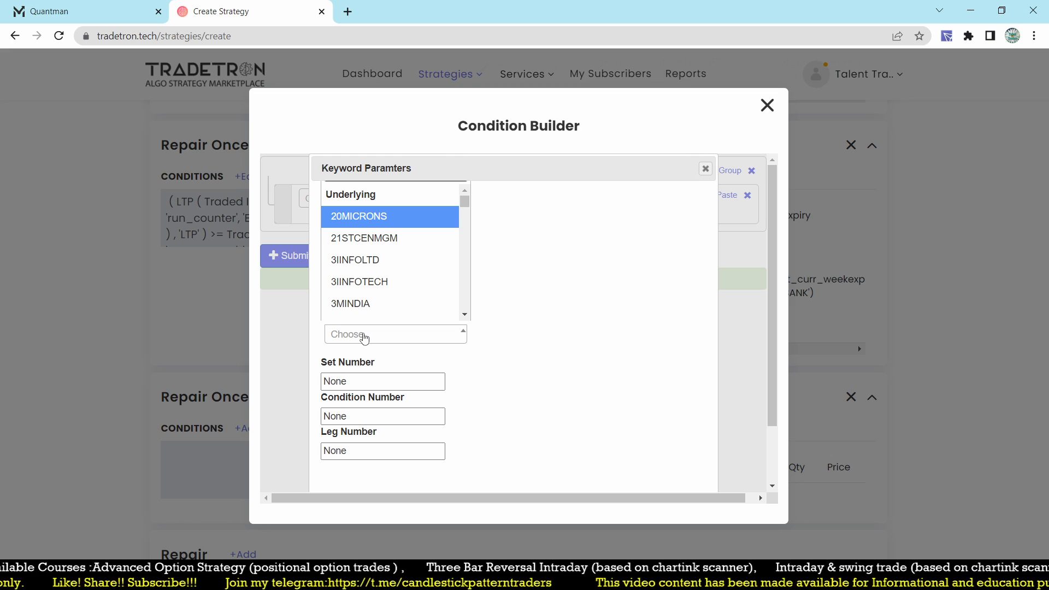
pyautogui.write('nifty b')
pyautogui.press('Return')
pyautogui.press('Tab')
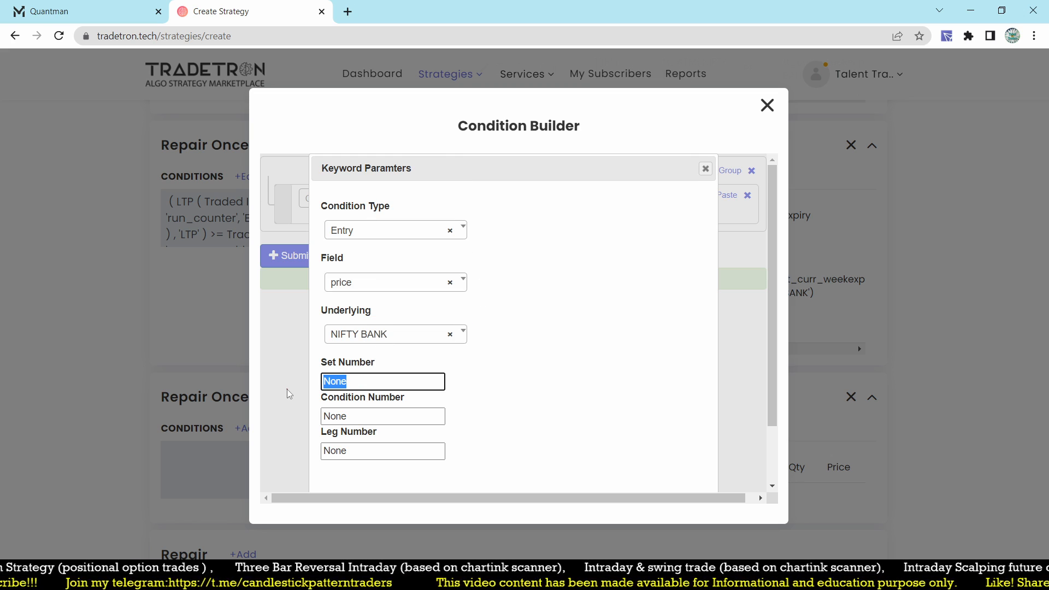
pyautogui.write('1')
pyautogui.press('Tab')
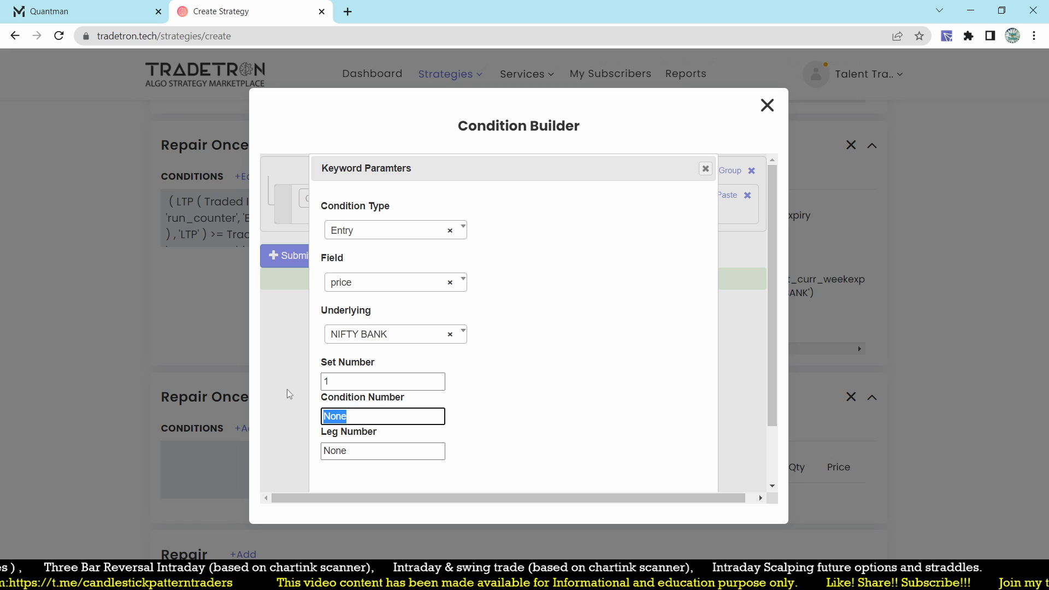
pyautogui.write('1')
pyautogui.press('Tab')
pyautogui.write('2')
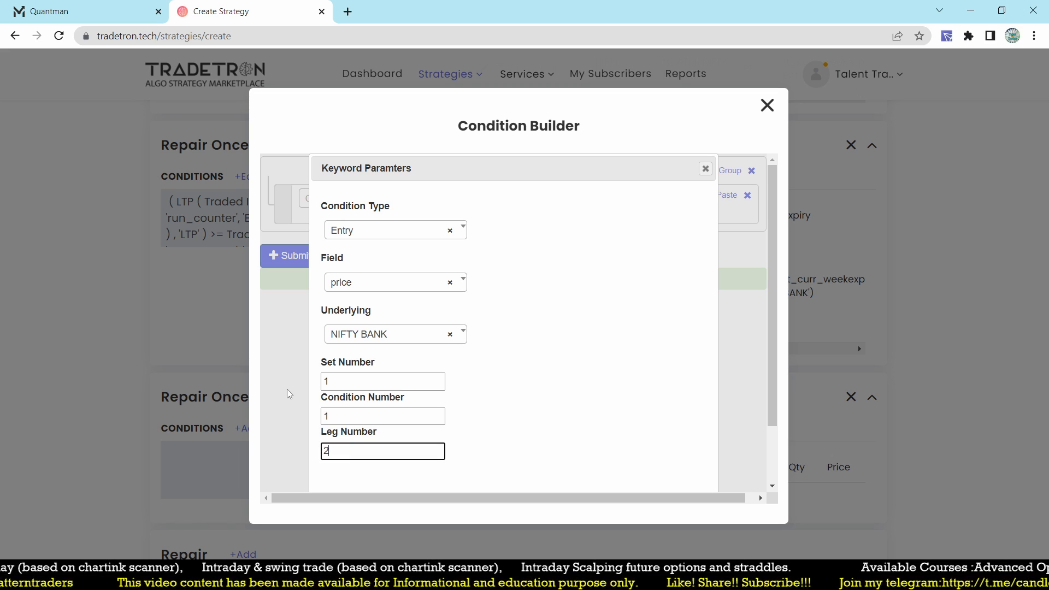
pyautogui.scroll(-2, 691, 328)
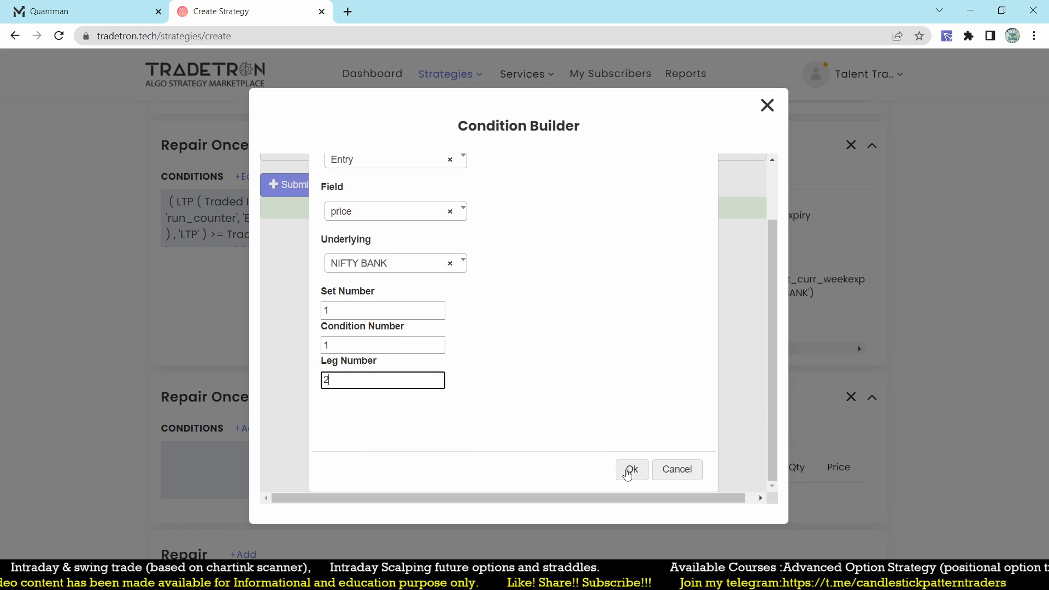
pyautogui.click(631, 469)
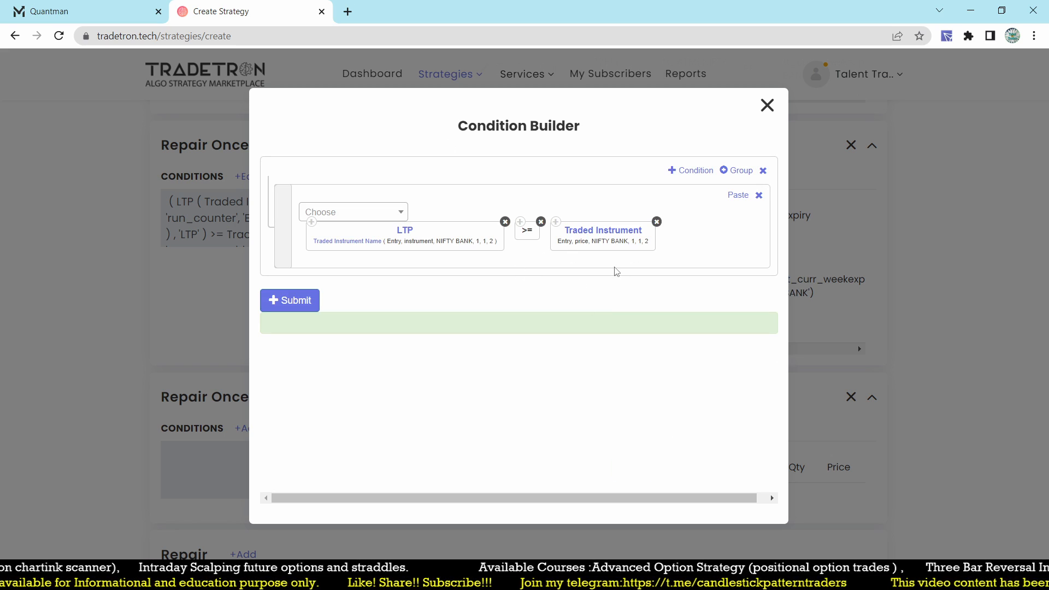
# Multiply the Traded Instrument price by appending the * operator and a Number keyword with the value 1.30.
pyautogui.click(362, 213)
pyautogui.write('*')
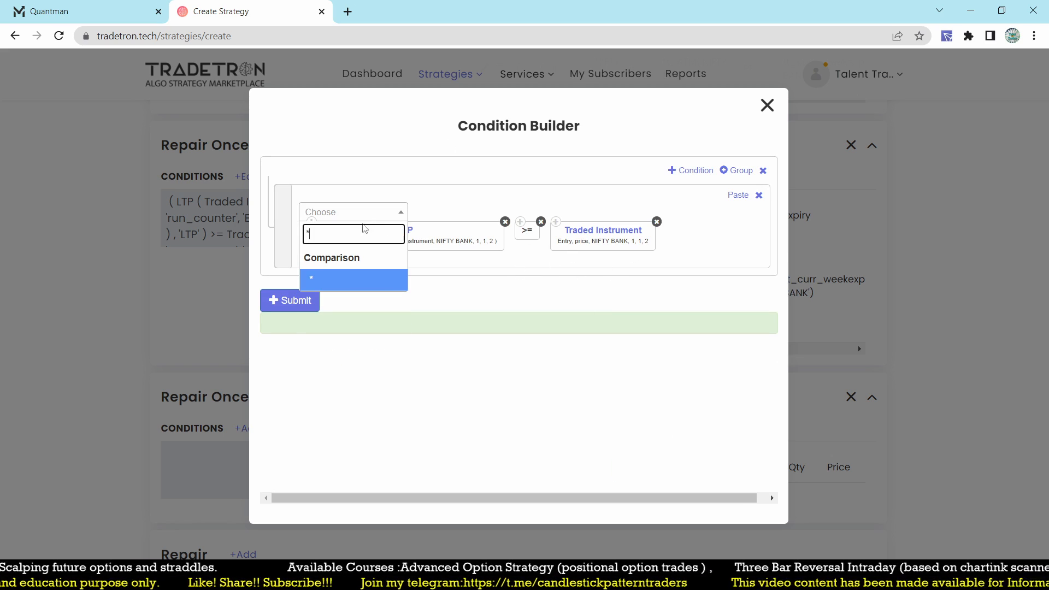
pyautogui.click(363, 280)
pyautogui.write('num')
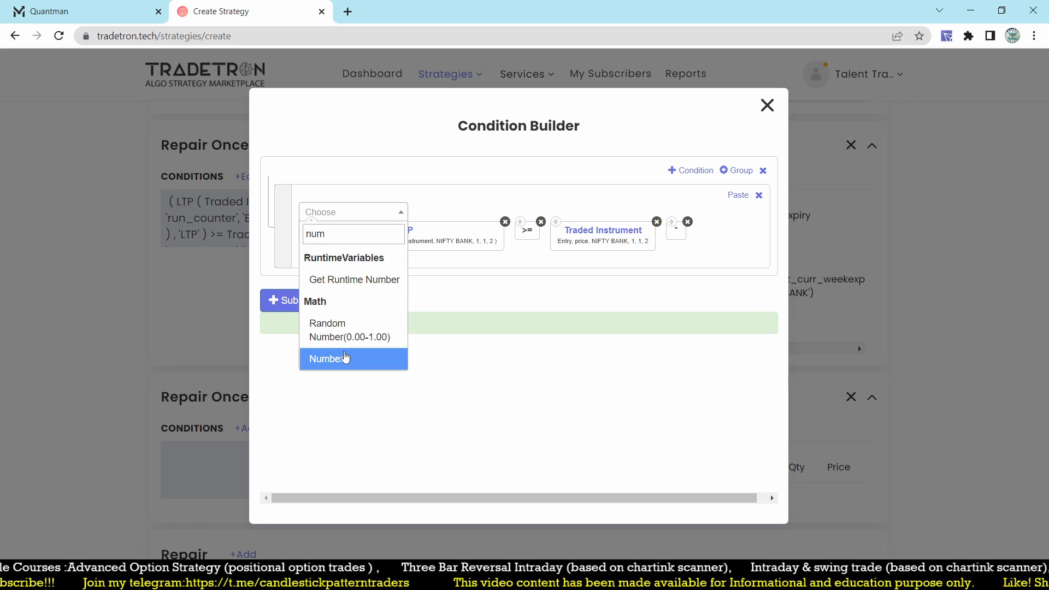
pyautogui.click(345, 358)
pyautogui.press('BackSpace')
pyautogui.write('1.30')
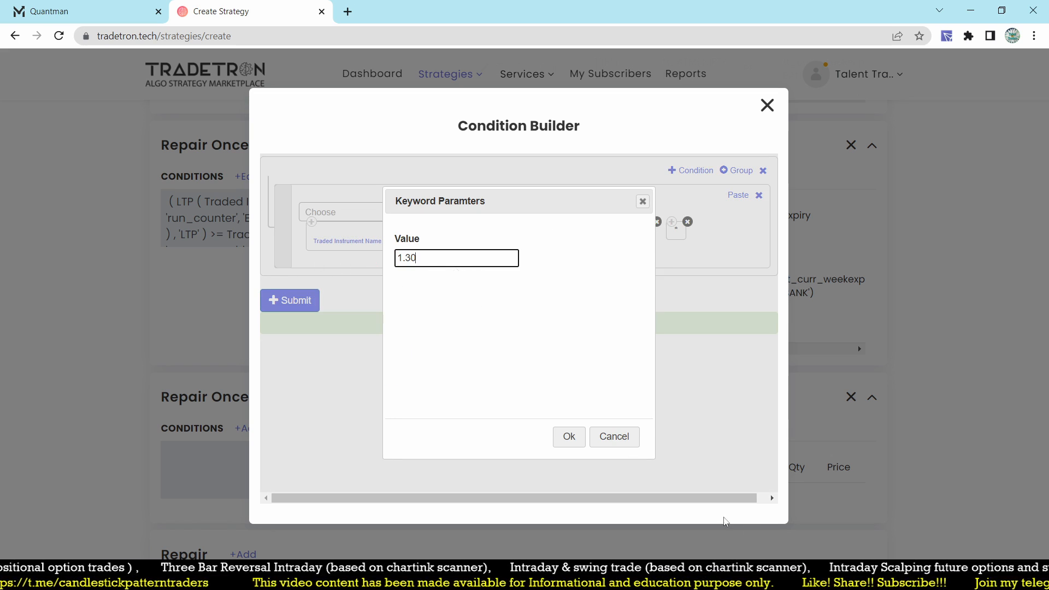
pyautogui.click(578, 442)
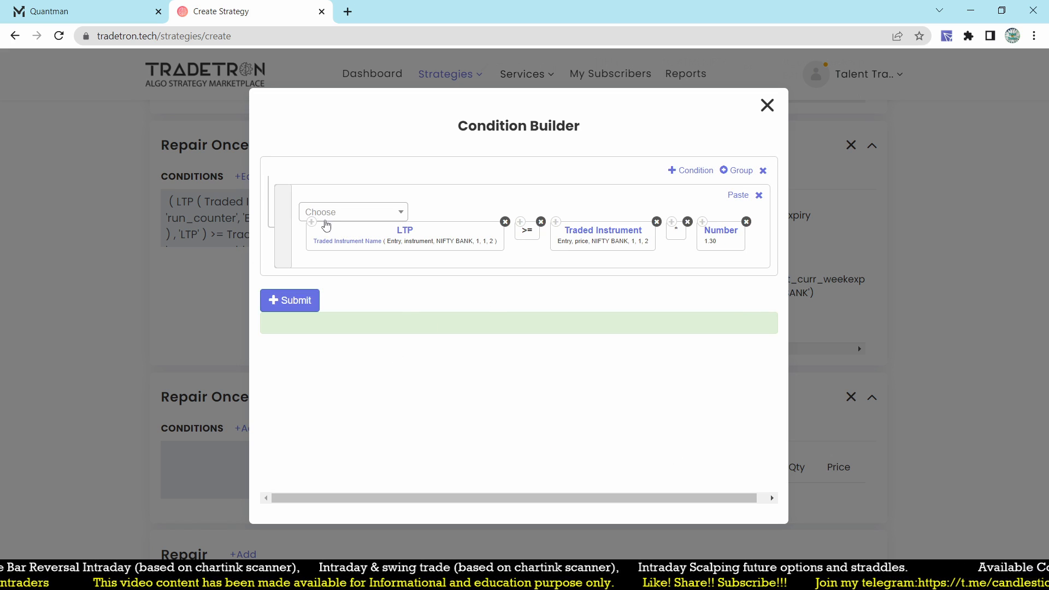
# Enclose the Traded Instrument and 1.30 product in brackets, submit the condition and close the Condition Builder.
pyautogui.click(327, 214)
pyautogui.write(')')
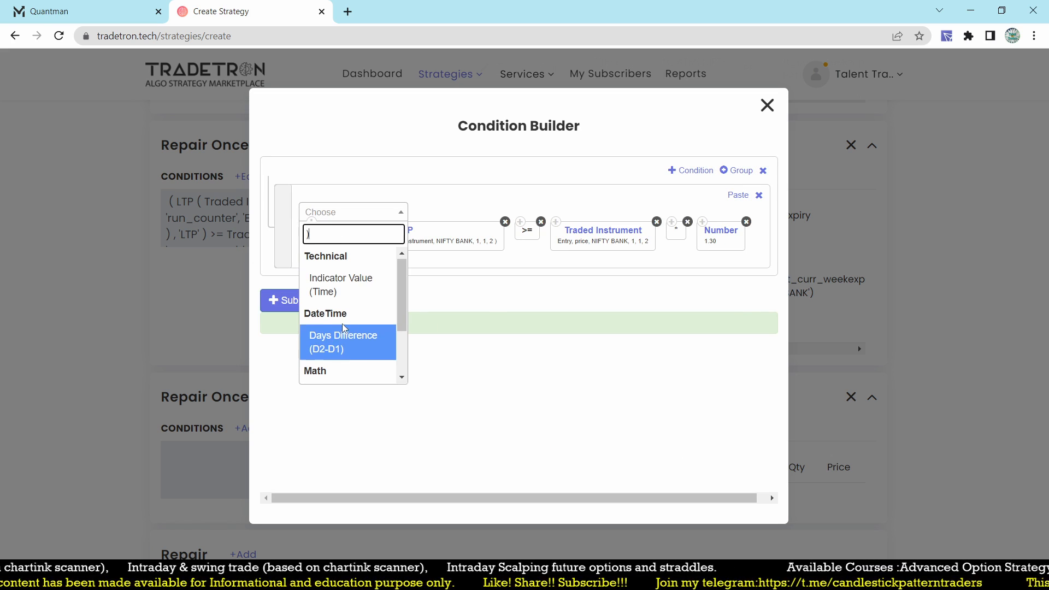
pyautogui.click(344, 367)
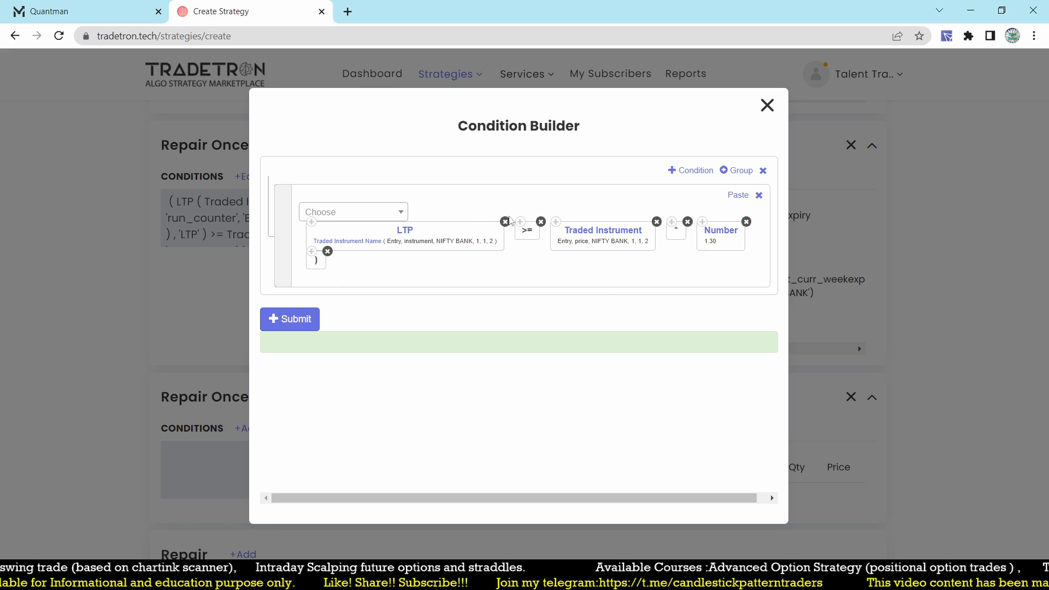
pyautogui.click(336, 216)
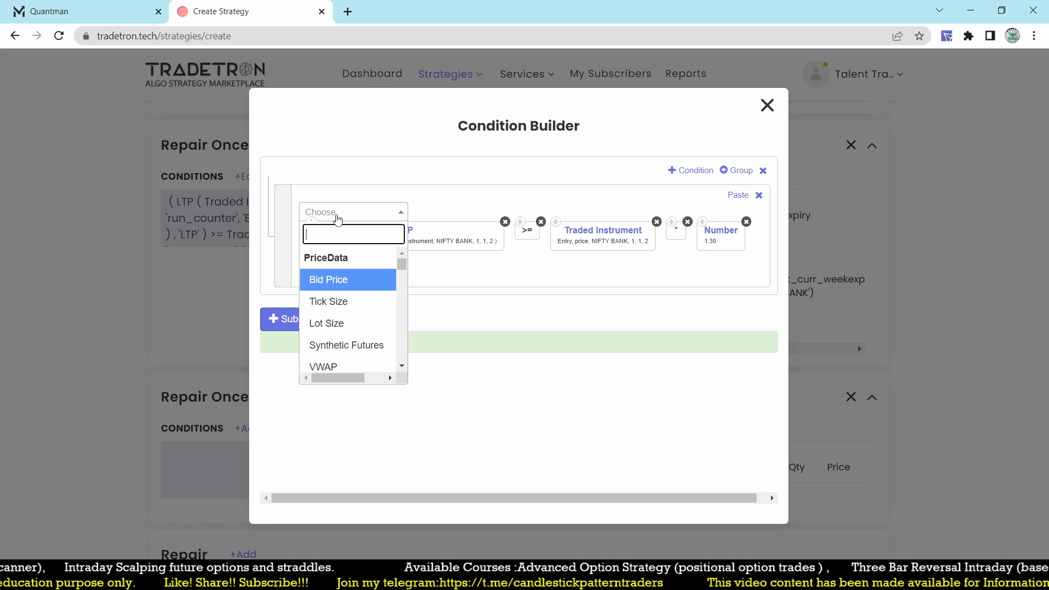
pyautogui.write('(')
pyautogui.scroll(-2, 343, 307)
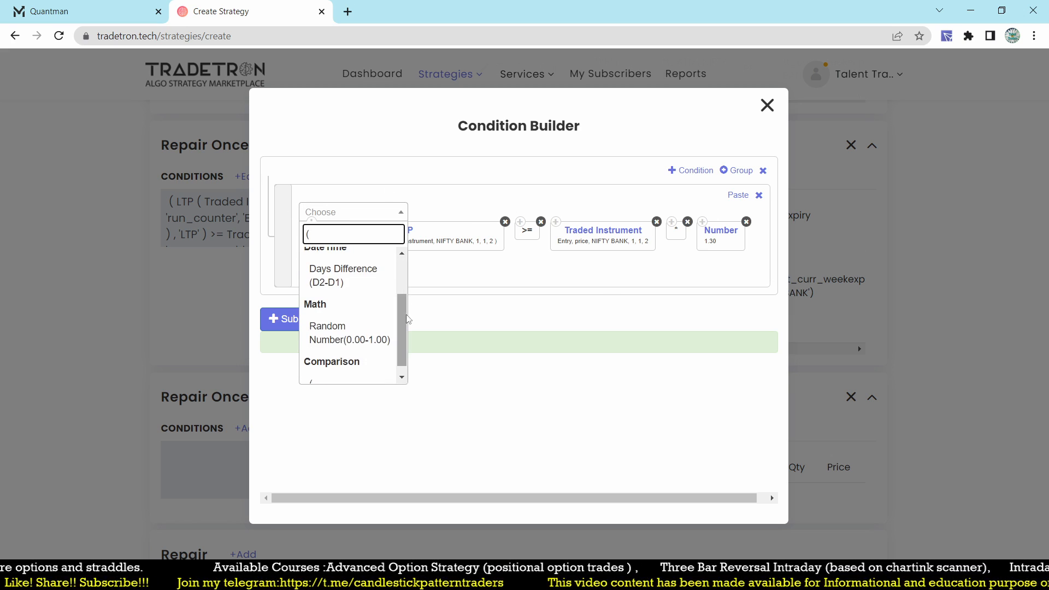
pyautogui.scroll(-1, 328, 339)
pyautogui.click(312, 371)
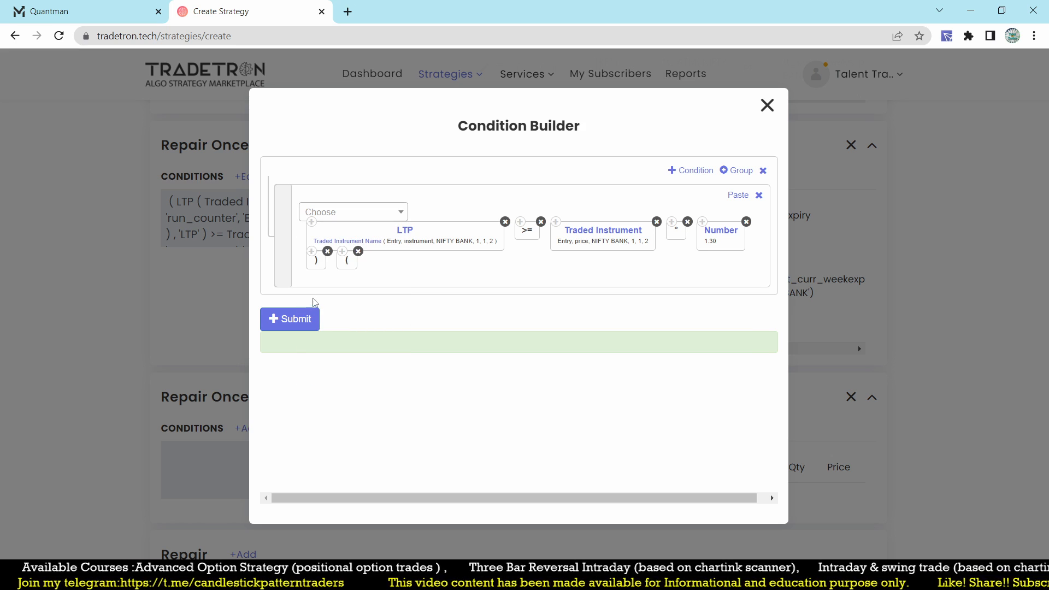
pyautogui.moveTo(346, 260); pyautogui.dragTo(559, 232)
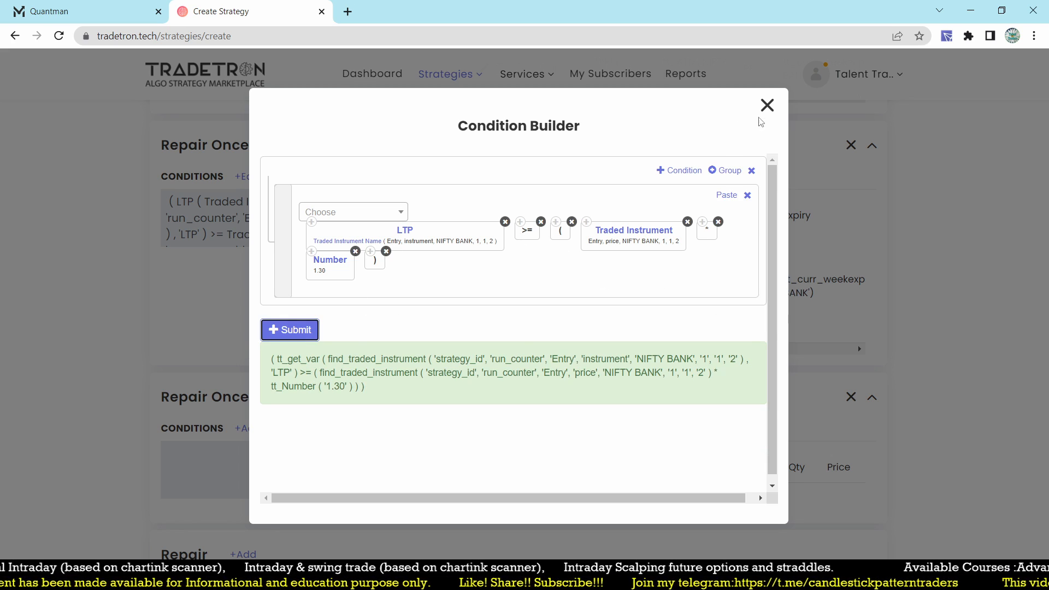
pyautogui.click(767, 105)
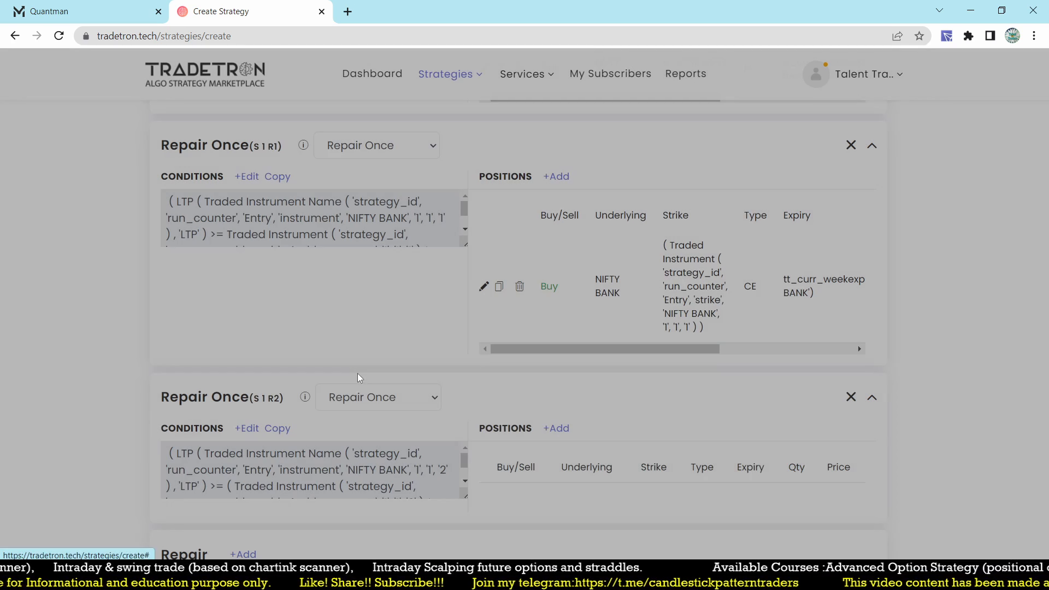
# Start a buy position for the second Repair Once with exchange NFO, type Put and underlying NIFTY BANK.
pyautogui.click(554, 429)
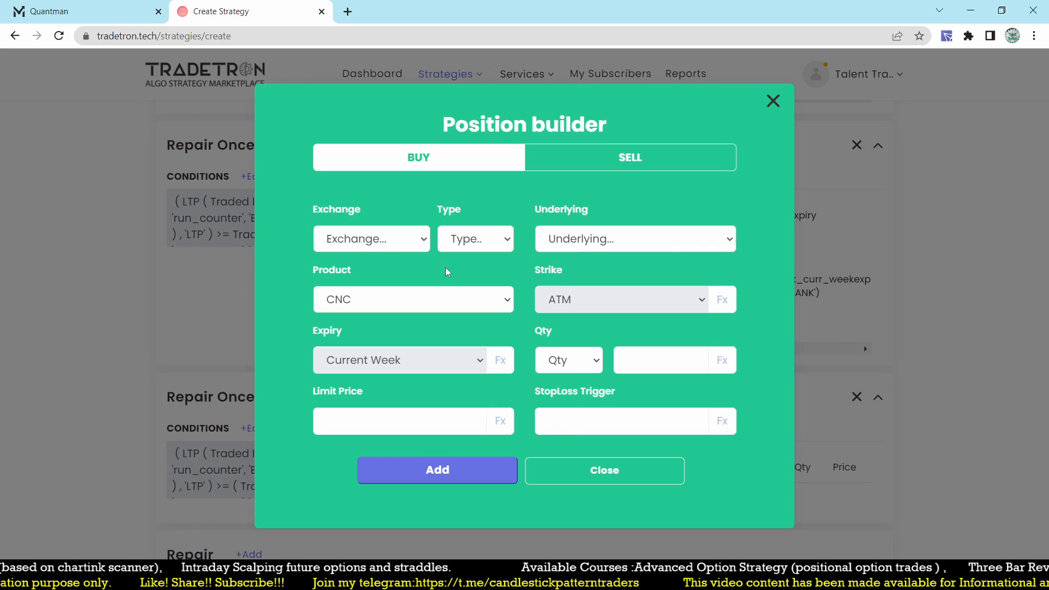
pyautogui.click(371, 239)
pyautogui.click(360, 309)
pyautogui.click(475, 239)
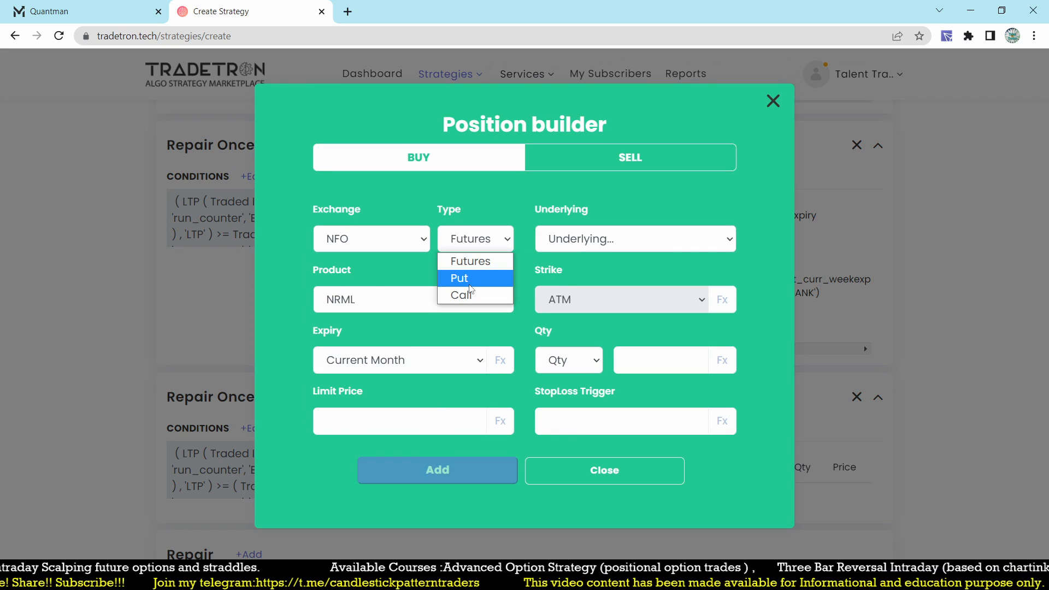
pyautogui.click(469, 283)
pyautogui.click(649, 243)
pyautogui.write('nifty')
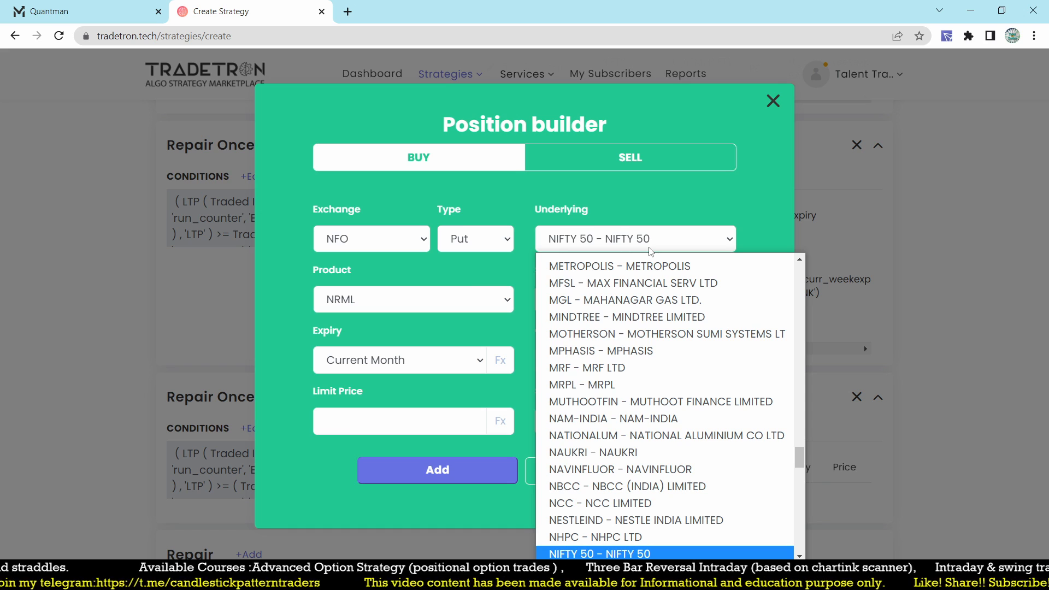
pyautogui.press('Down')
pyautogui.press('Return')
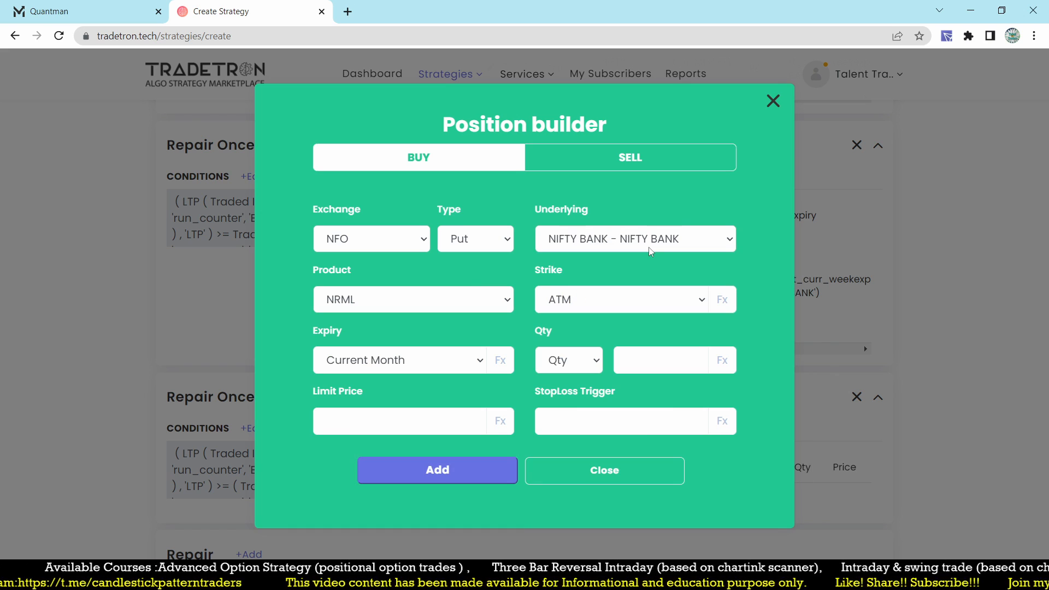
# Set the put position's strike to Fx and start its formula with the Traded Instrument keyword.
pyautogui.click(660, 301)
pyautogui.press('Down')
pyautogui.press('Return')
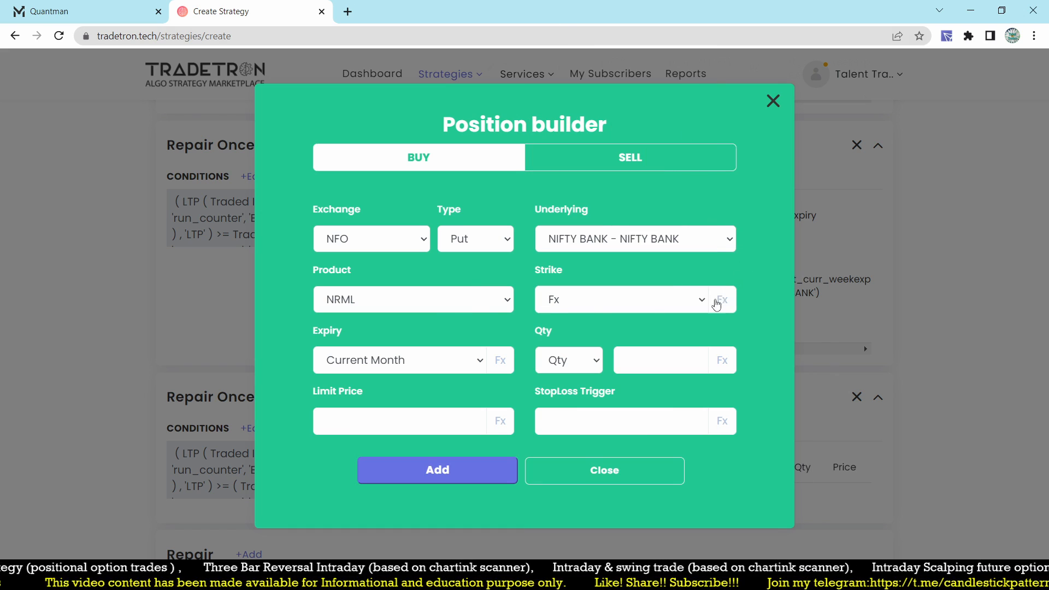
pyautogui.click(719, 302)
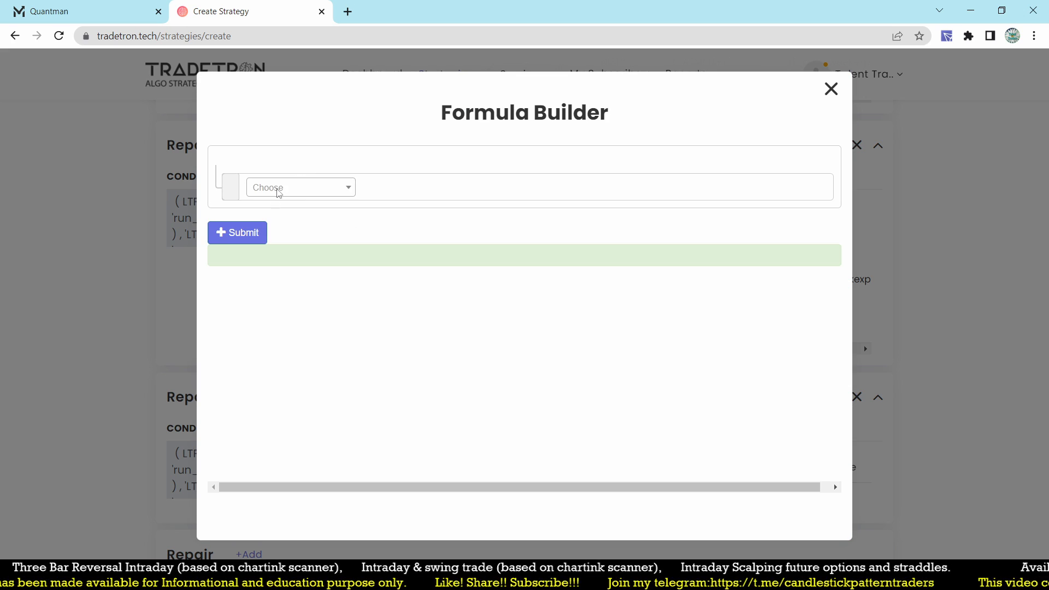
pyautogui.click(277, 192)
pyautogui.write('trade')
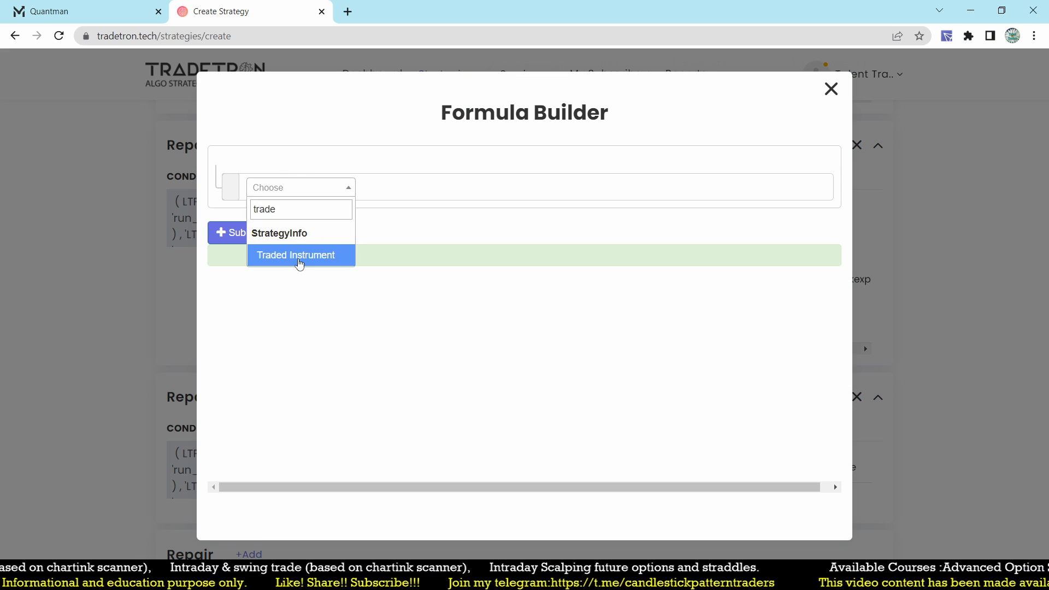
pyautogui.click(299, 255)
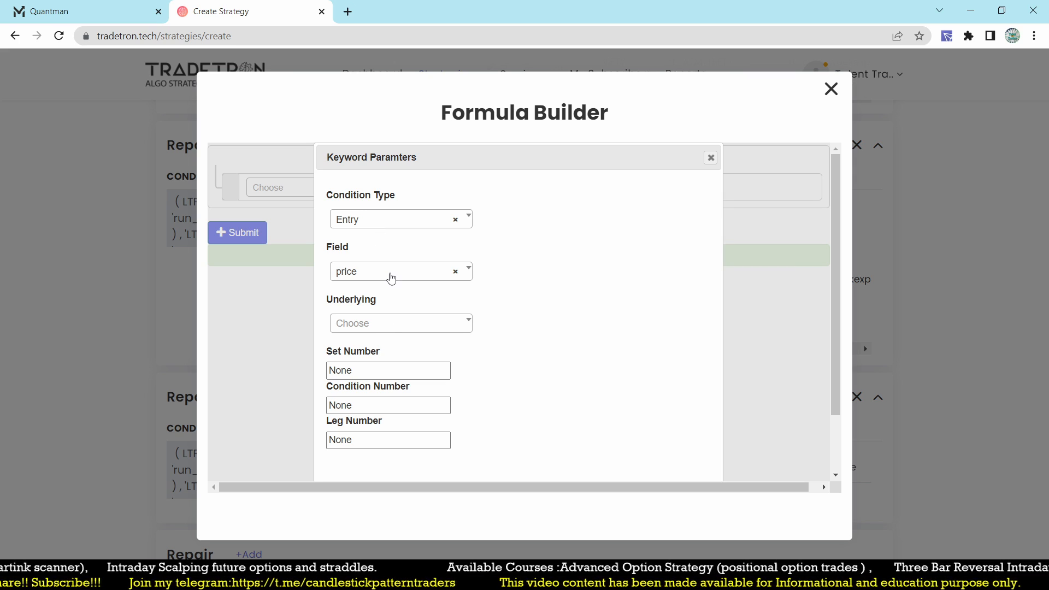
# Set the Traded Instrument's field to strike and its underlying to NIFTY BANK.
pyautogui.click(390, 273)
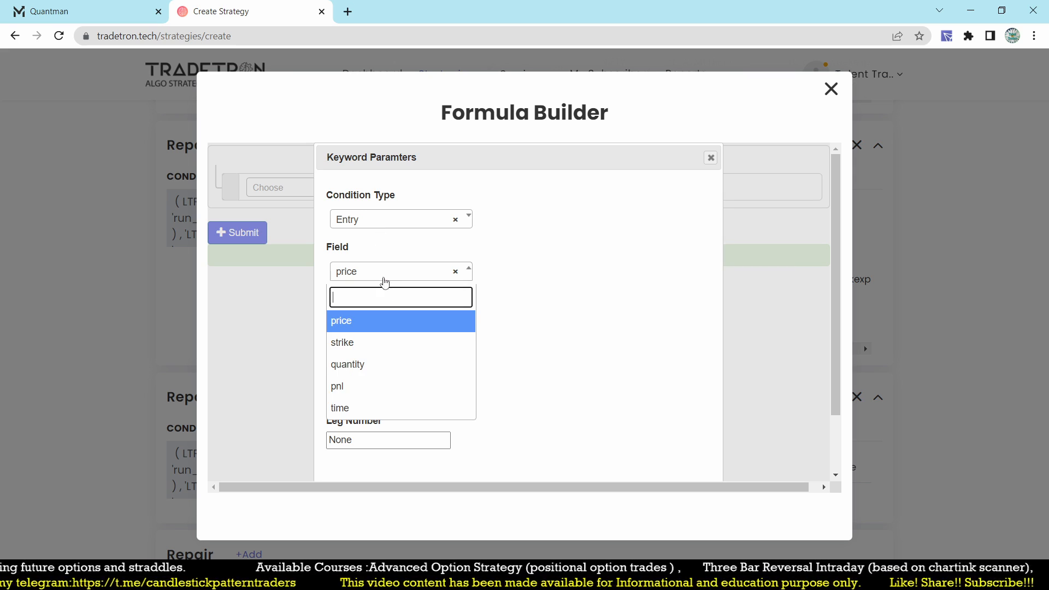
pyautogui.click(363, 344)
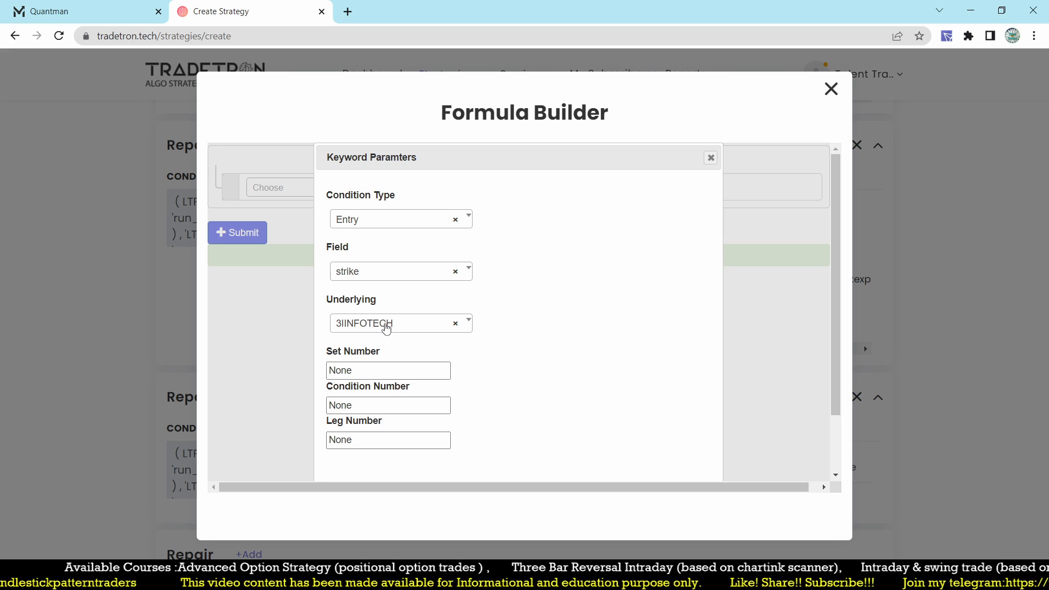
pyautogui.click(386, 325)
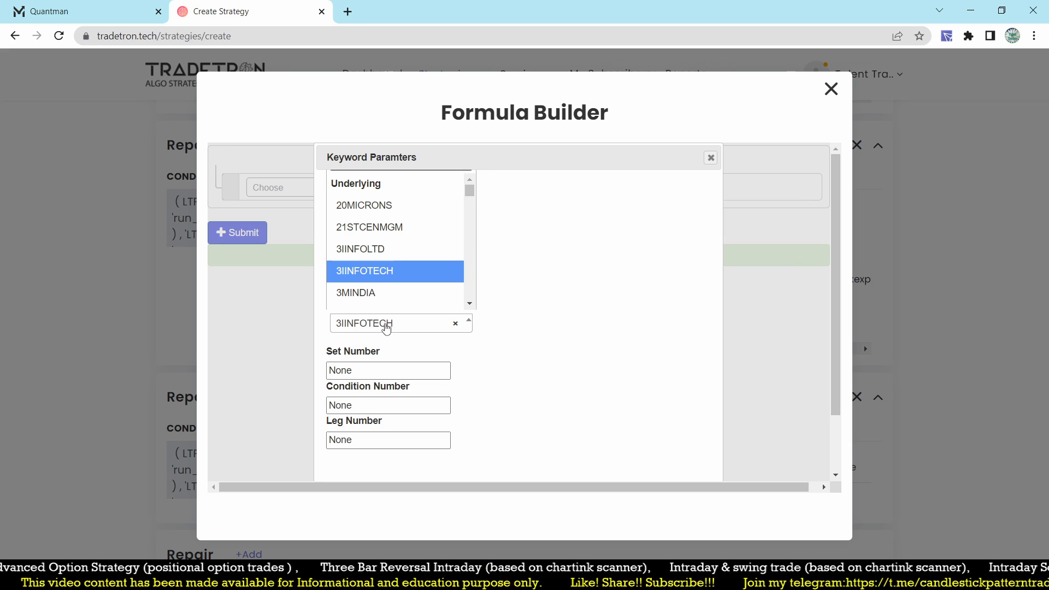
pyautogui.write('nifty b')
pyautogui.click(372, 298)
# Give the Traded Instrument set number 1, condition number 1 and leg number 2, then submit the strike formula and close the Formula Builder.
pyautogui.doubleClick(358, 371)
pyautogui.write('1')
pyautogui.press('Tab')
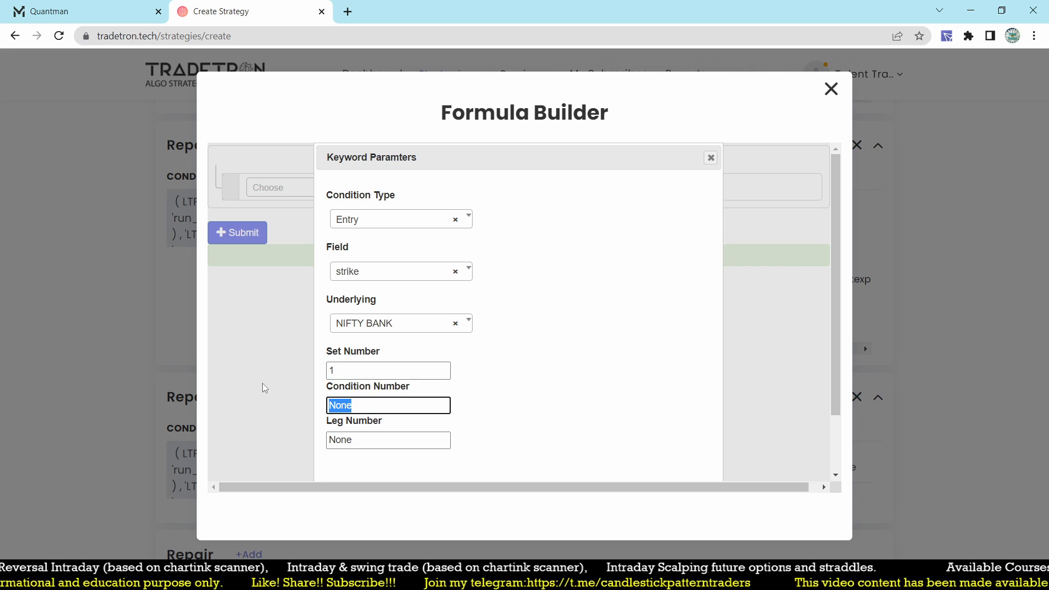
pyautogui.write('1')
pyautogui.press('Tab')
pyautogui.write('2')
pyautogui.scroll(-2, 549, 328)
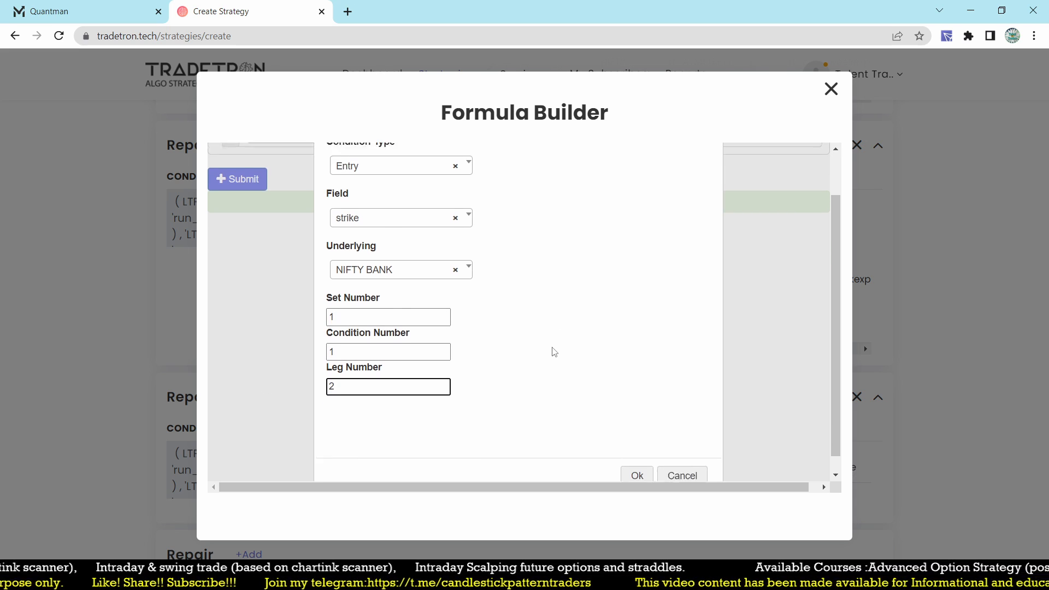
pyautogui.click(637, 458)
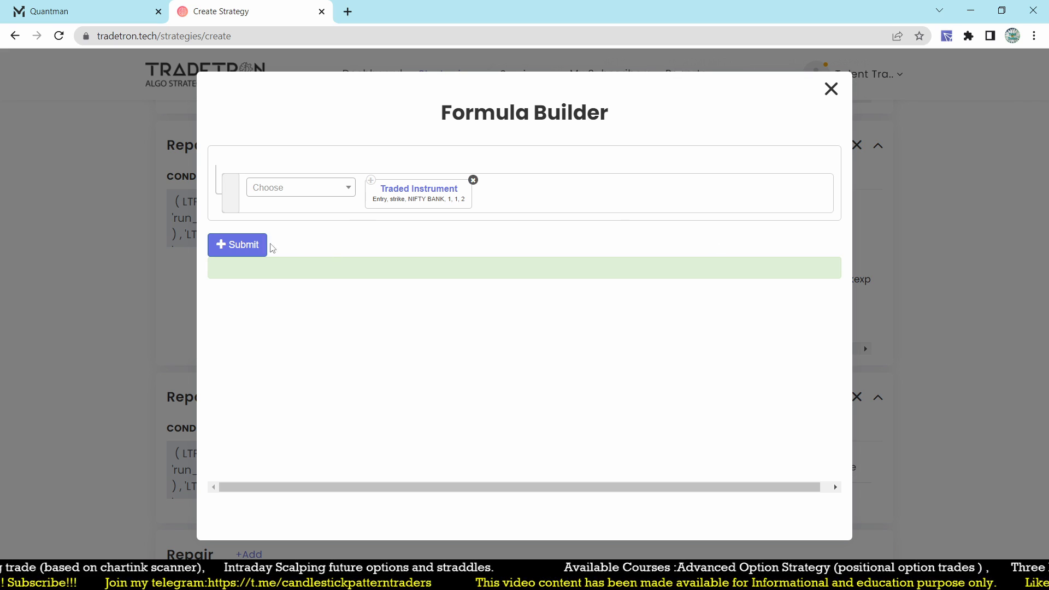
pyautogui.click(235, 246)
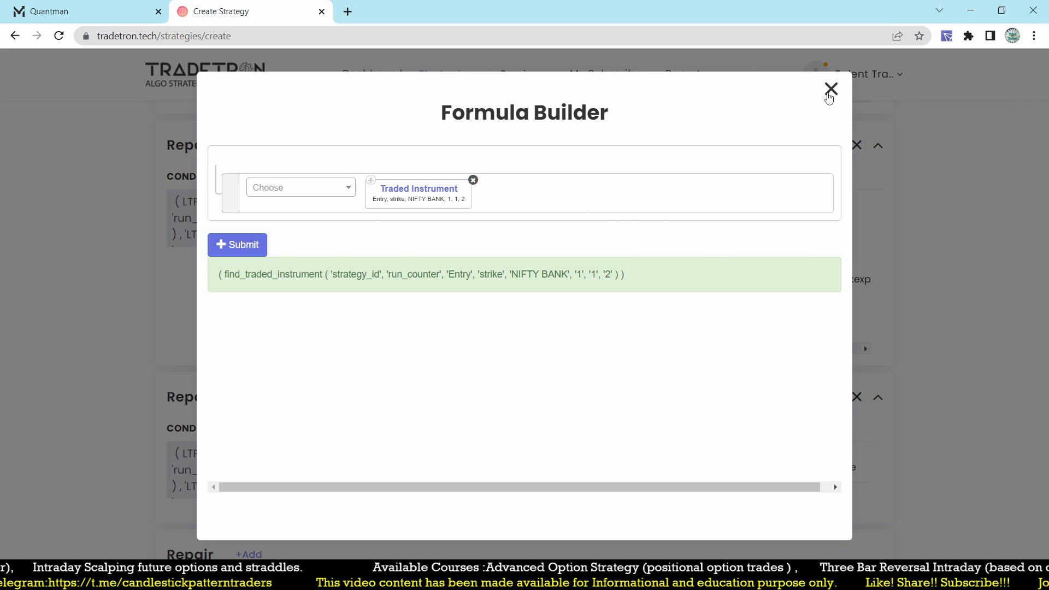
pyautogui.click(830, 90)
# Set the put position's expiry to Current Week and quantity to 1 lot, and add it to the second Repair Once.
pyautogui.click(464, 356)
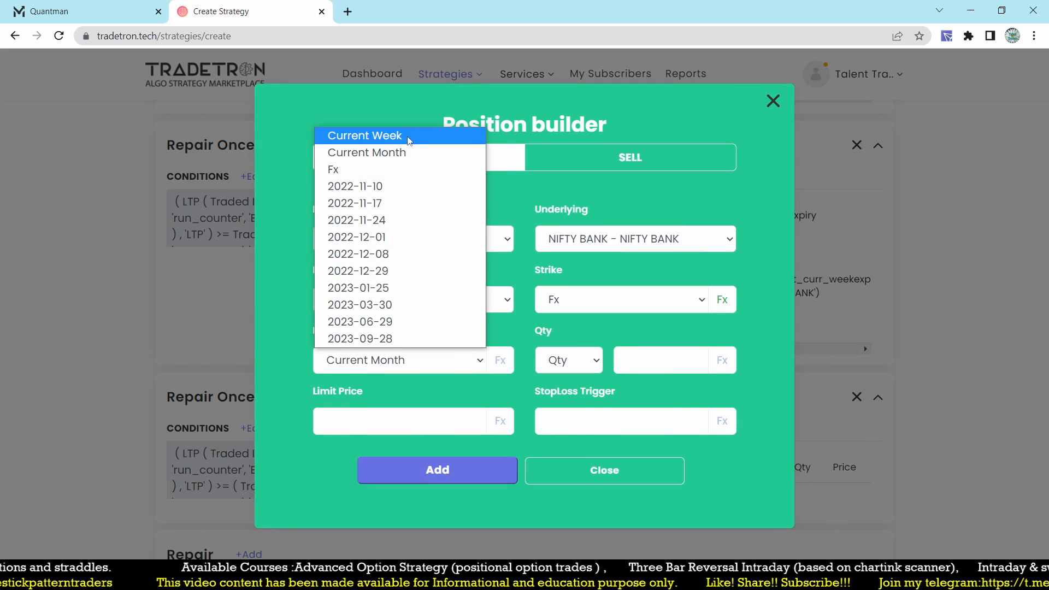
pyautogui.click(361, 135)
pyautogui.click(568, 360)
pyautogui.click(560, 420)
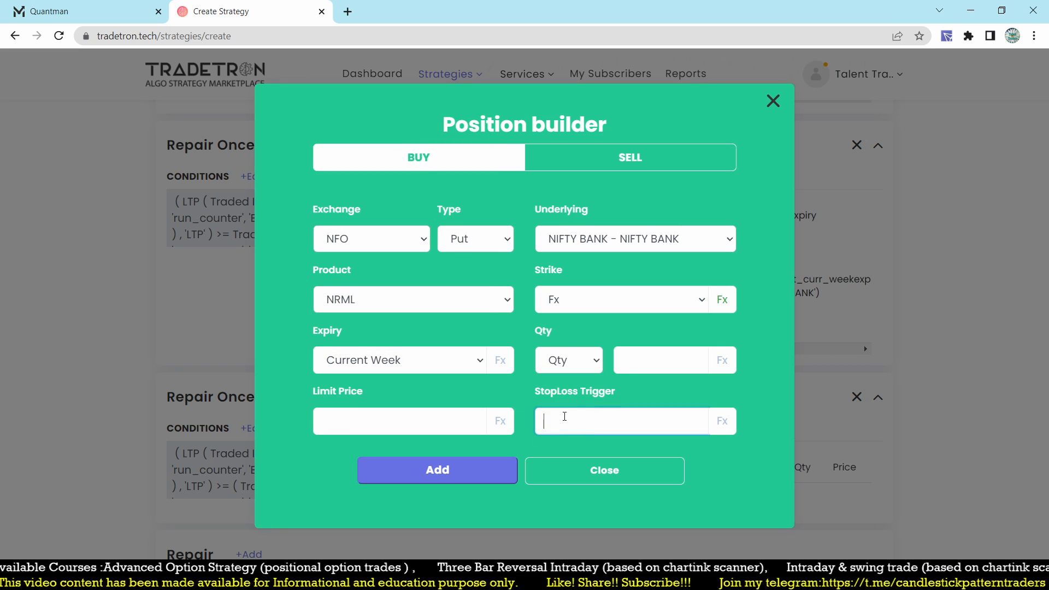
pyautogui.click(584, 366)
pyautogui.click(569, 416)
pyautogui.click(660, 361)
pyautogui.write('1')
pyautogui.click(437, 468)
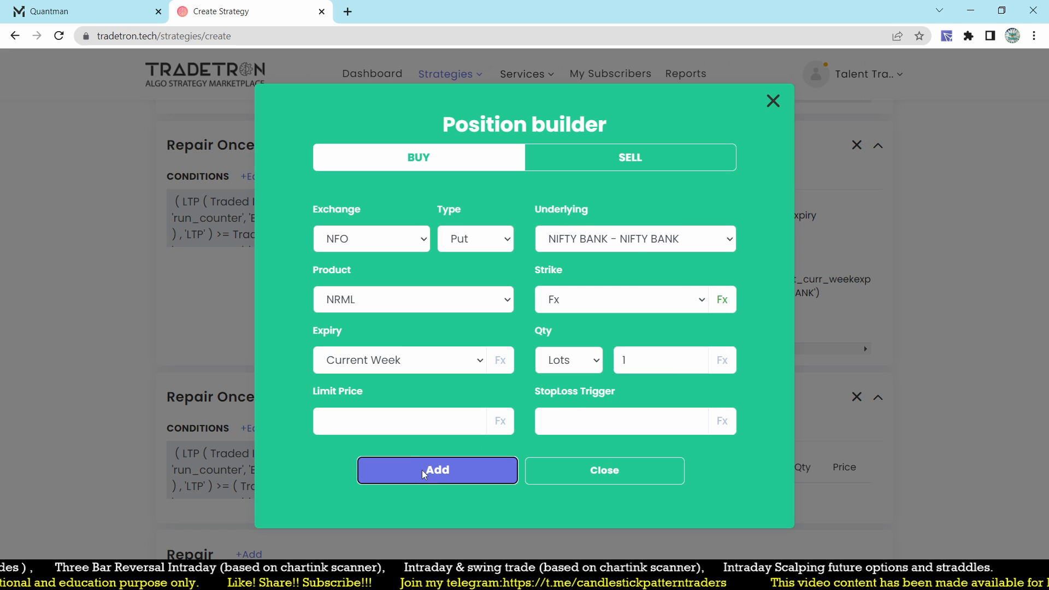
pyautogui.click(599, 457)
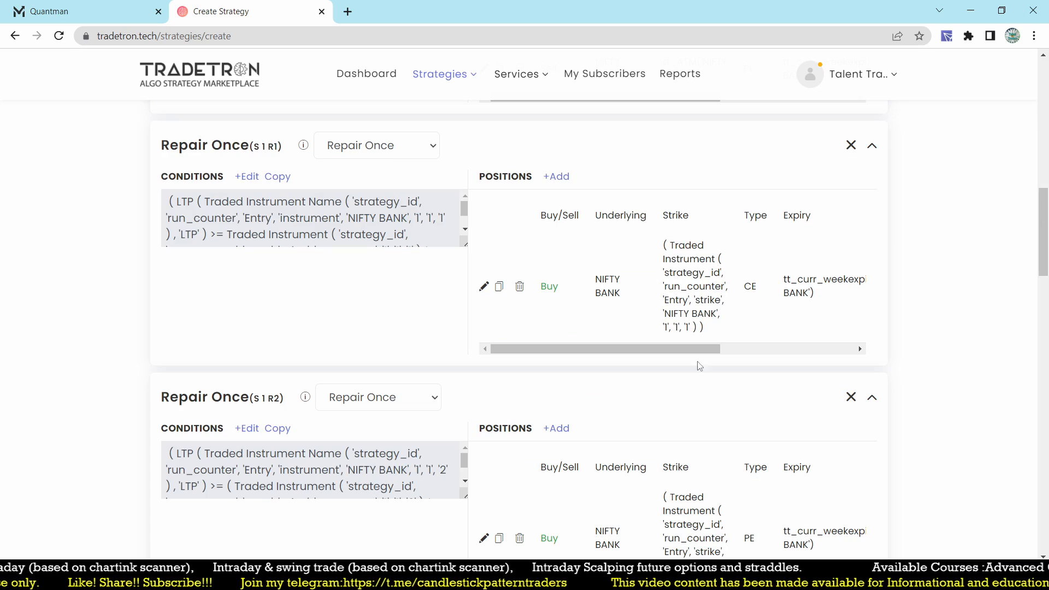
# Review the conditions and positions of the Entry section and both Repair Once sections.
pyautogui.scroll(-4, 629, 371)
pyautogui.scroll(5, 596, 341)
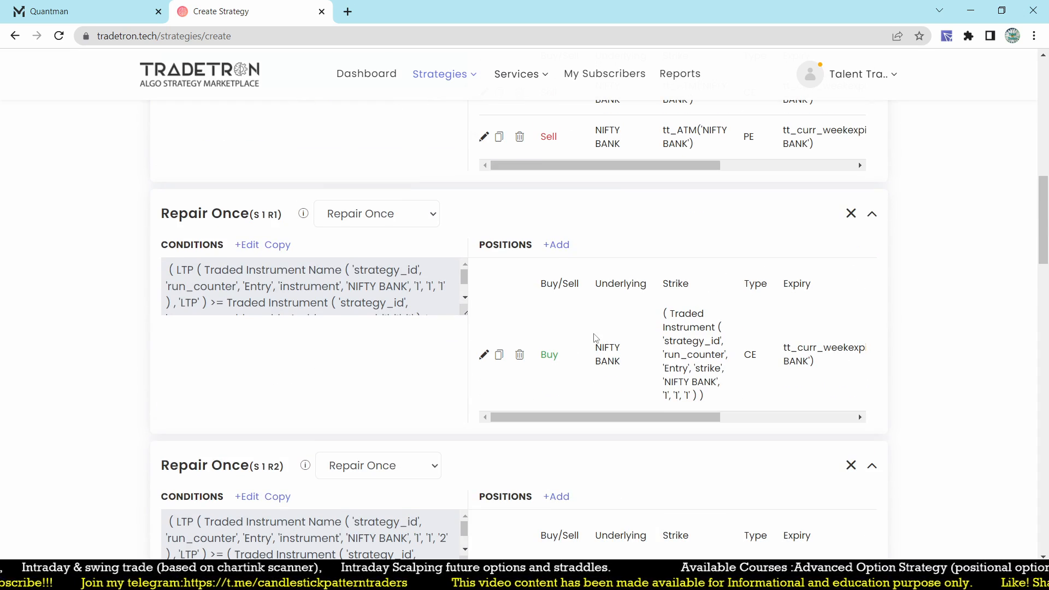
pyautogui.scroll(5, 594, 342)
pyautogui.scroll(-4, 565, 358)
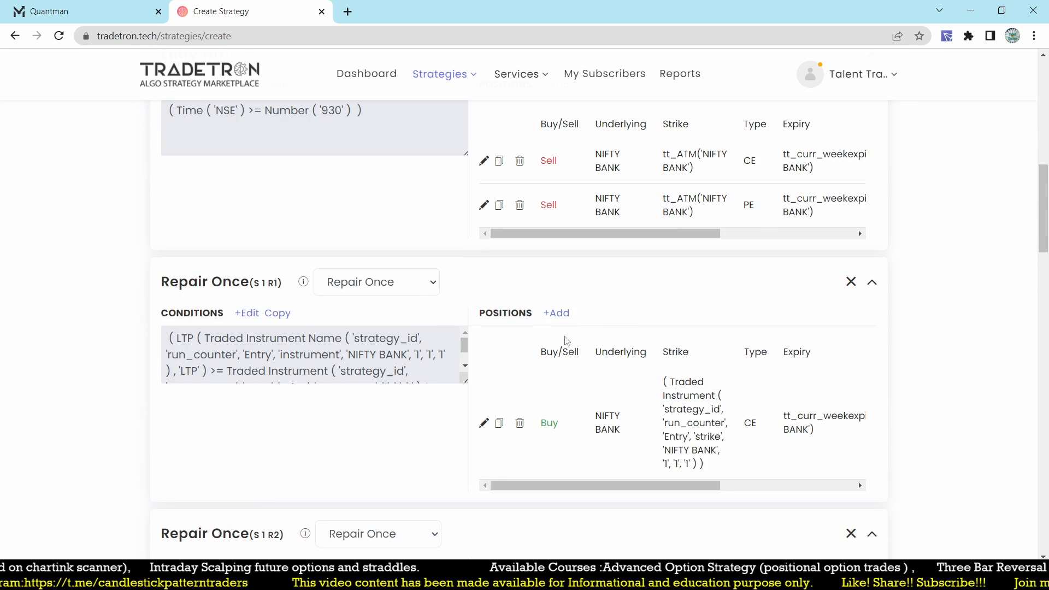
pyautogui.scroll(1, 269, 222)
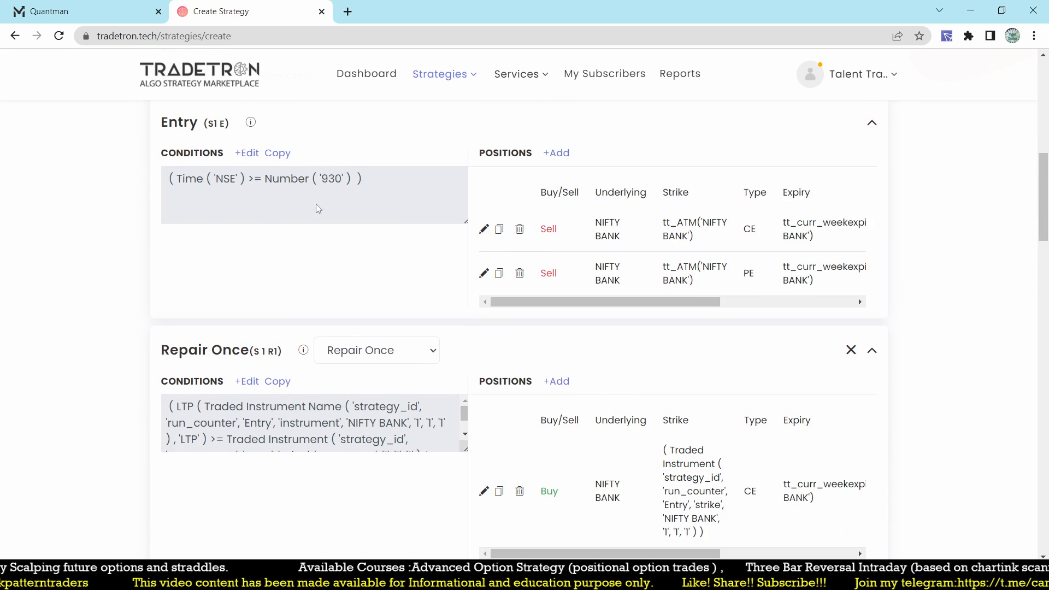
pyautogui.scroll(-2, 585, 273)
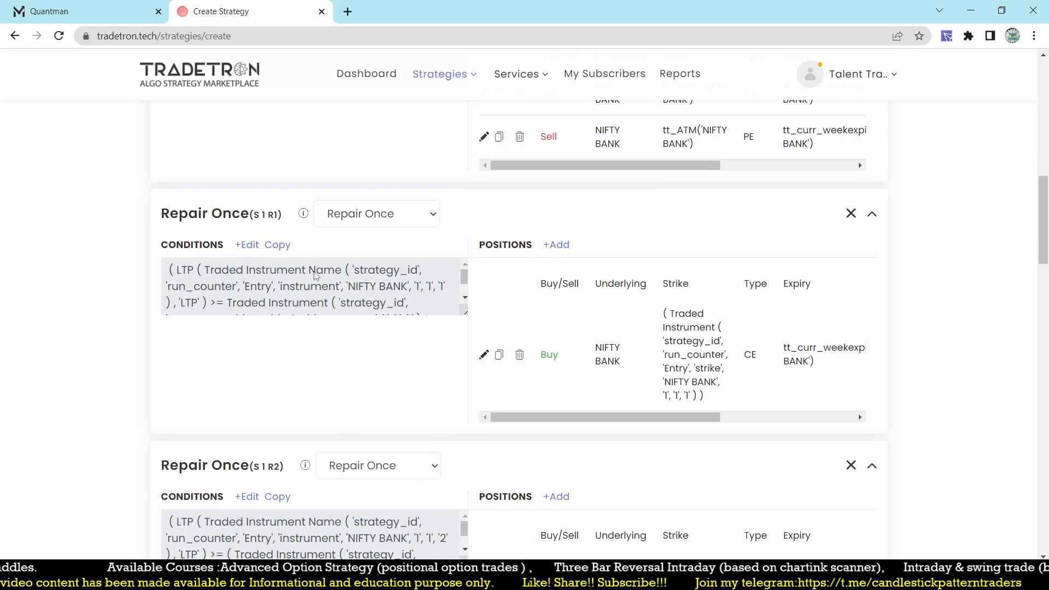
pyautogui.scroll(-5, 335, 426)
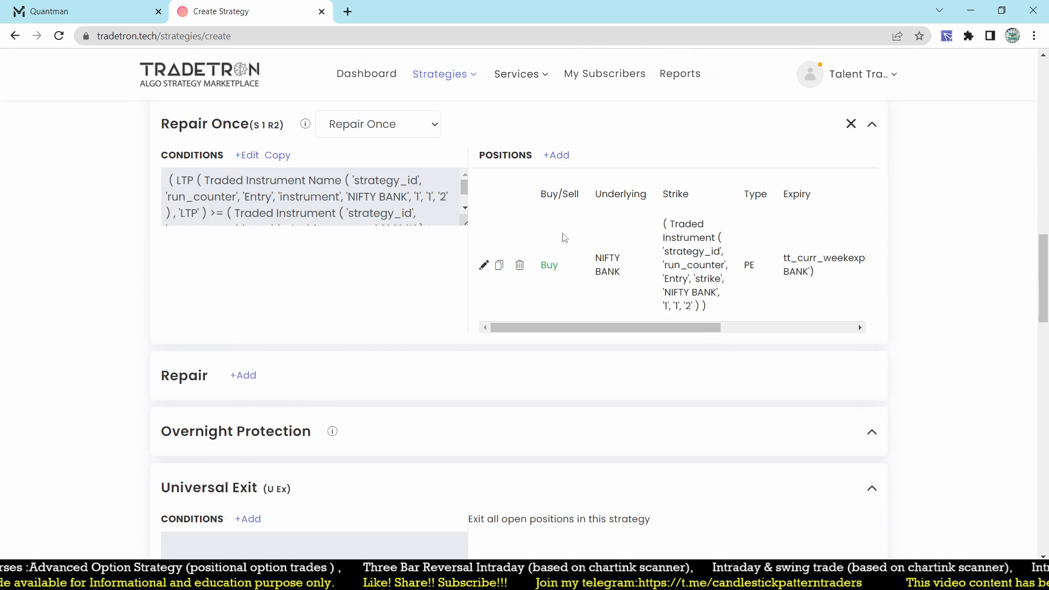
# Start a Universal Exit condition with the Time keyword for the NSE exchange.
pyautogui.scroll(-4, 632, 227)
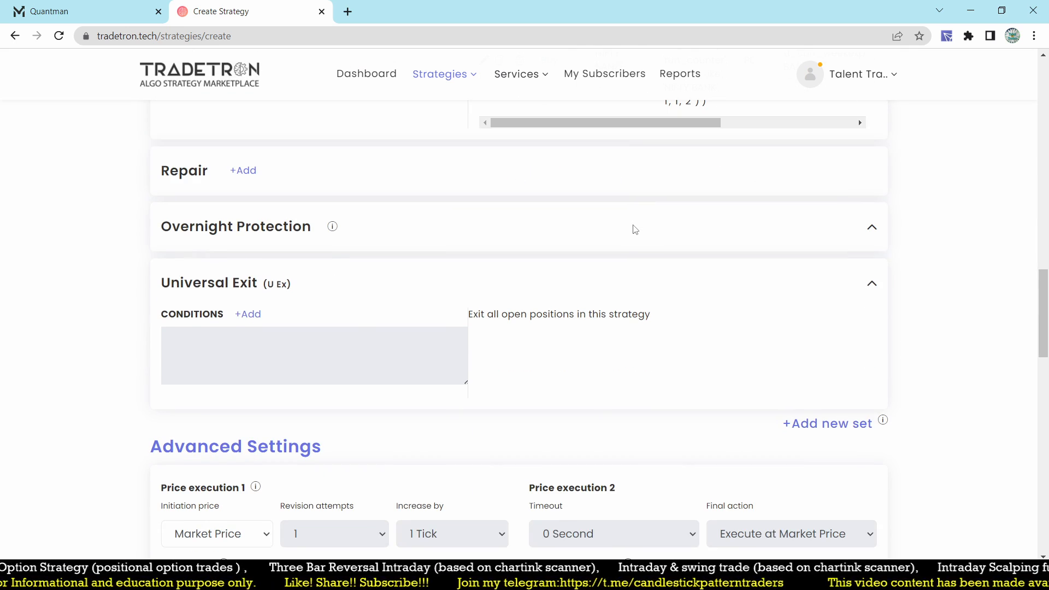
pyautogui.click(250, 317)
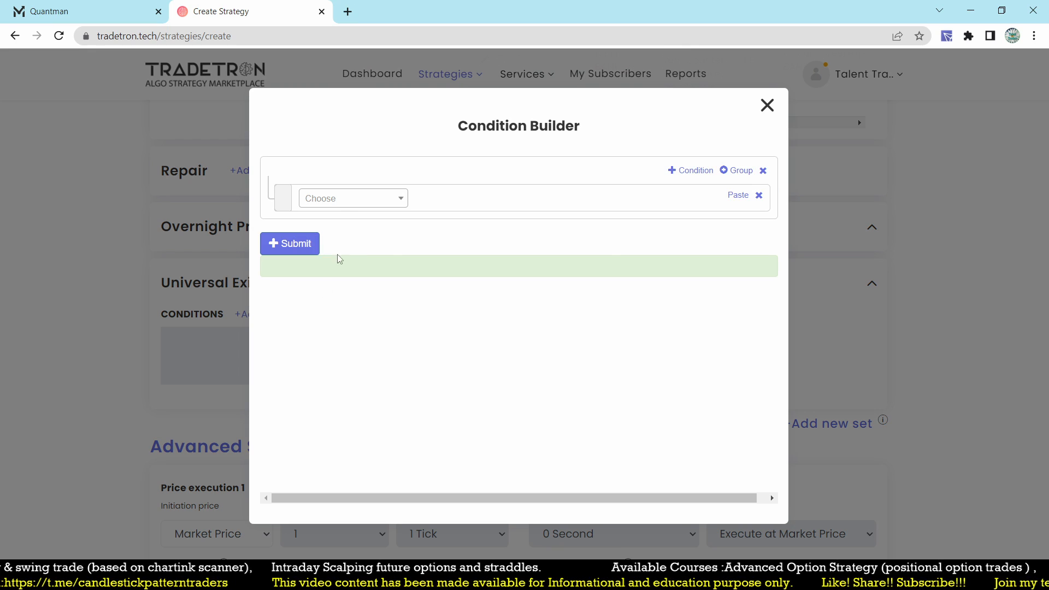
pyautogui.click(335, 200)
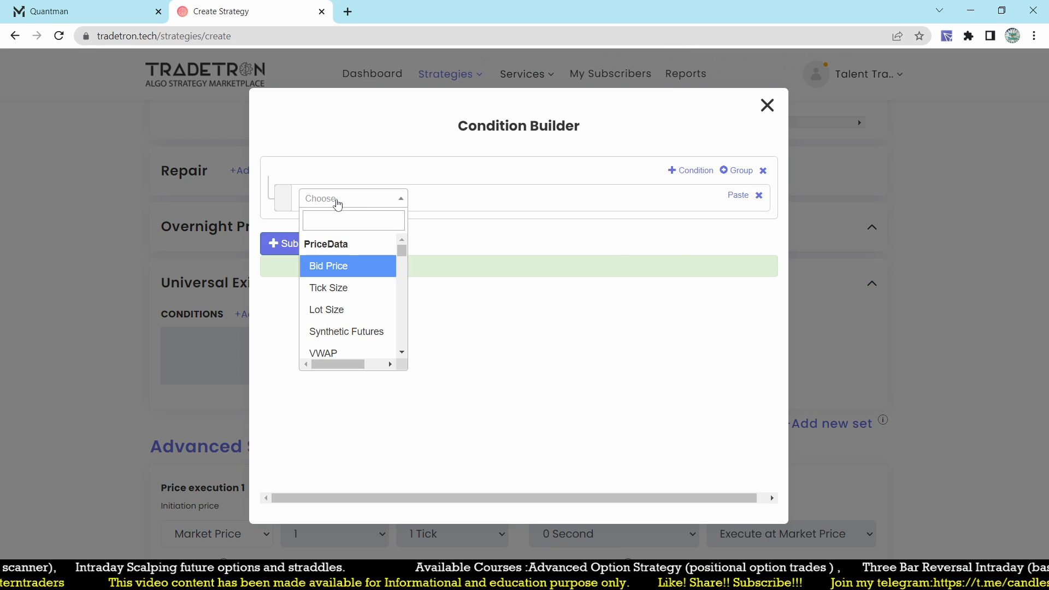
pyautogui.click(365, 205)
pyautogui.click(365, 205)
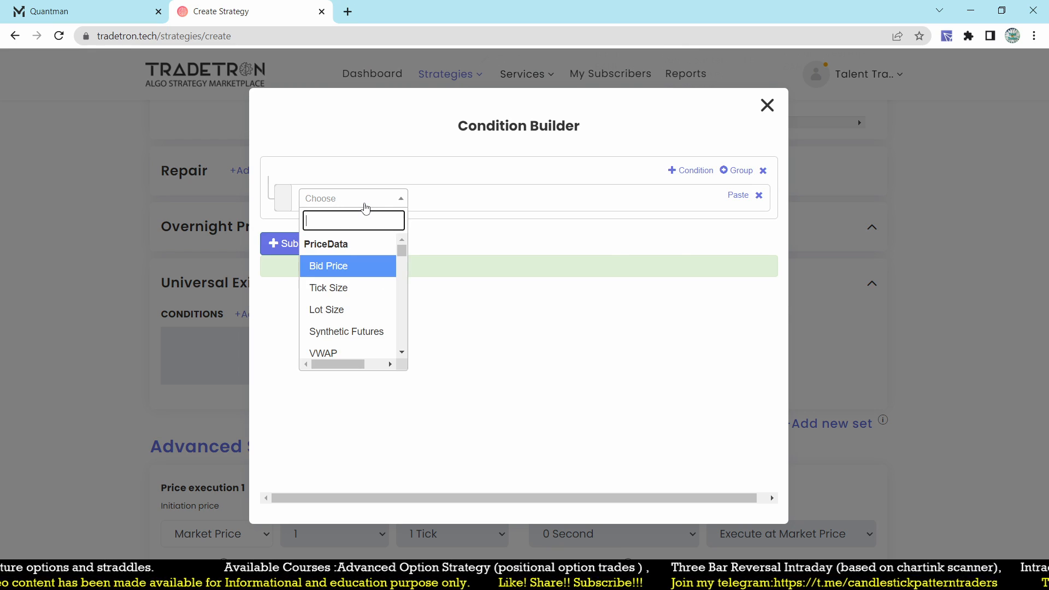
pyautogui.write('time')
pyautogui.click(351, 323)
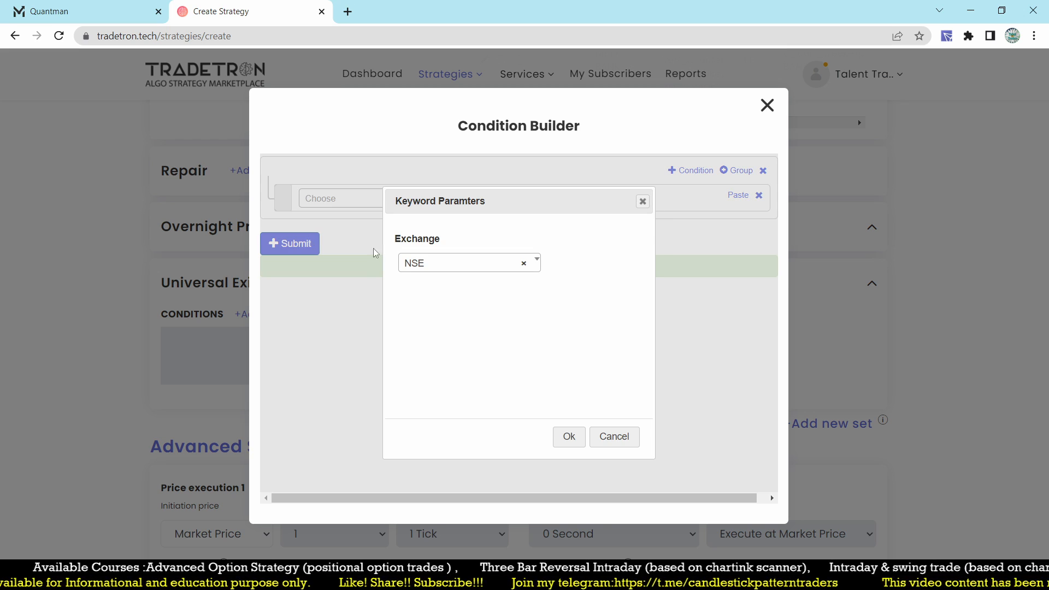
pyautogui.click(566, 435)
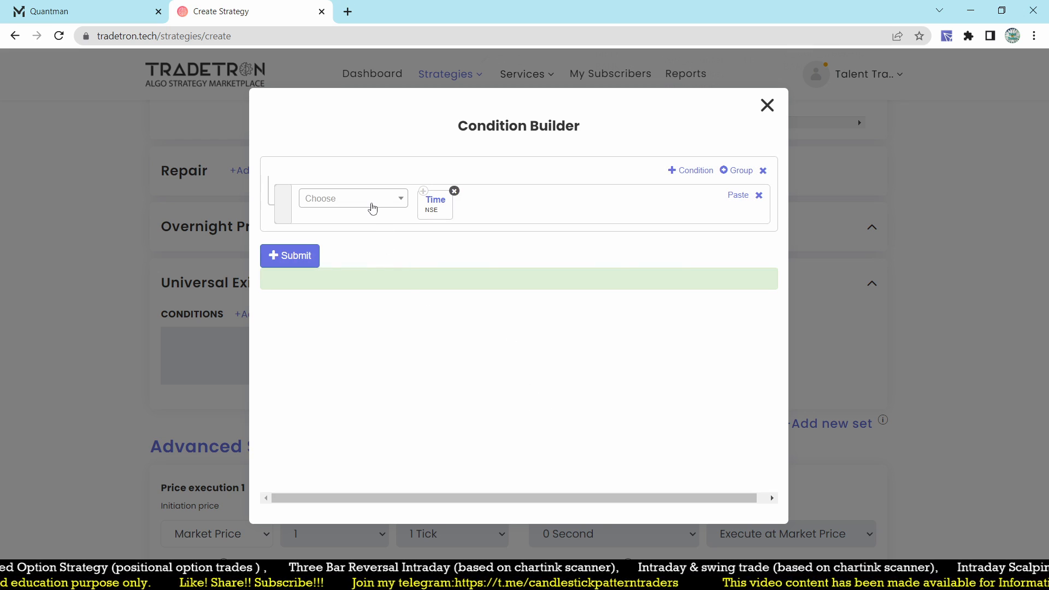
# Complete the Universal Exit condition with the >= operator and Number 1510, submit it and close the Condition Builder.
pyautogui.click(372, 208)
pyautogui.write('>')
pyautogui.click(327, 287)
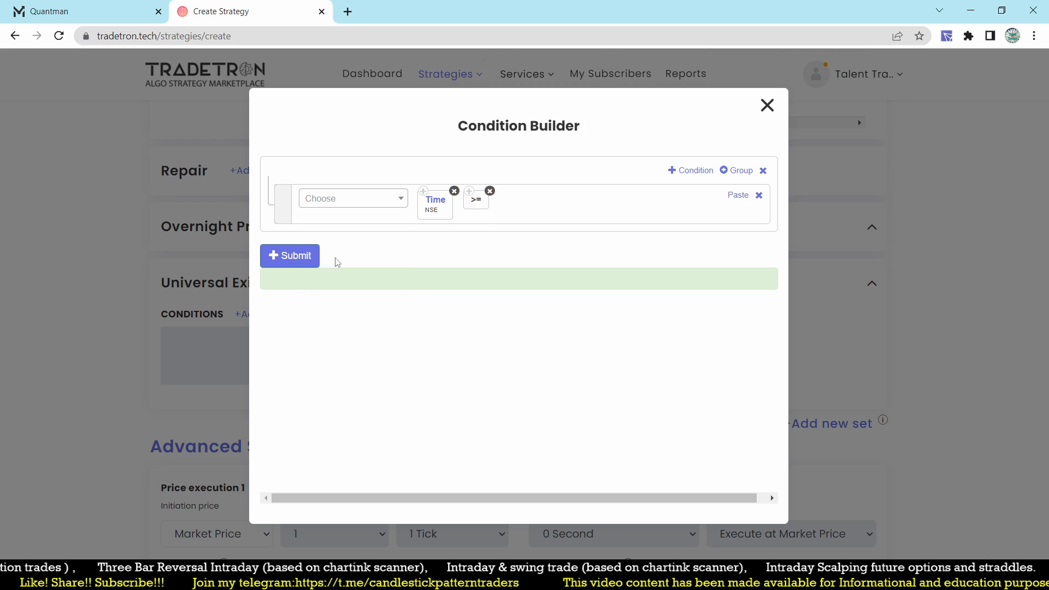
pyautogui.click(361, 200)
pyautogui.write('number')
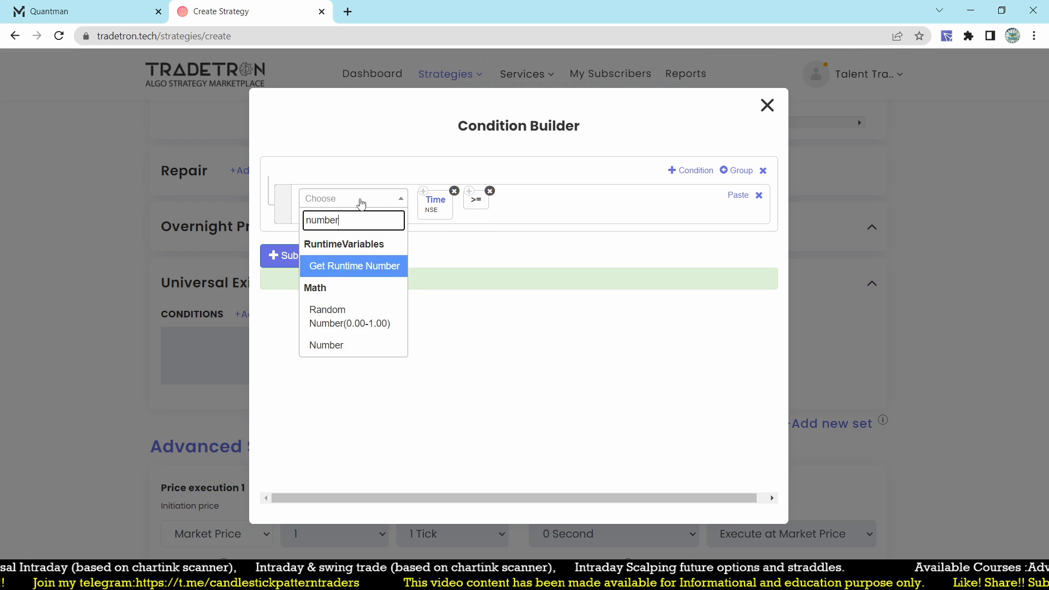
pyautogui.click(353, 350)
pyautogui.write('1510')
pyautogui.click(555, 440)
pyautogui.click(304, 264)
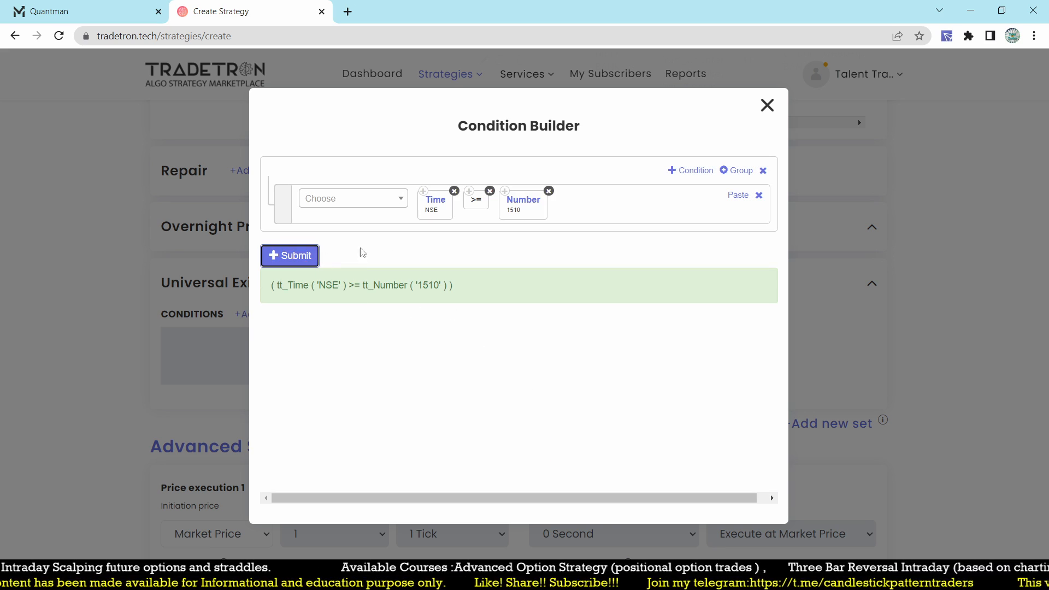
pyautogui.click(767, 105)
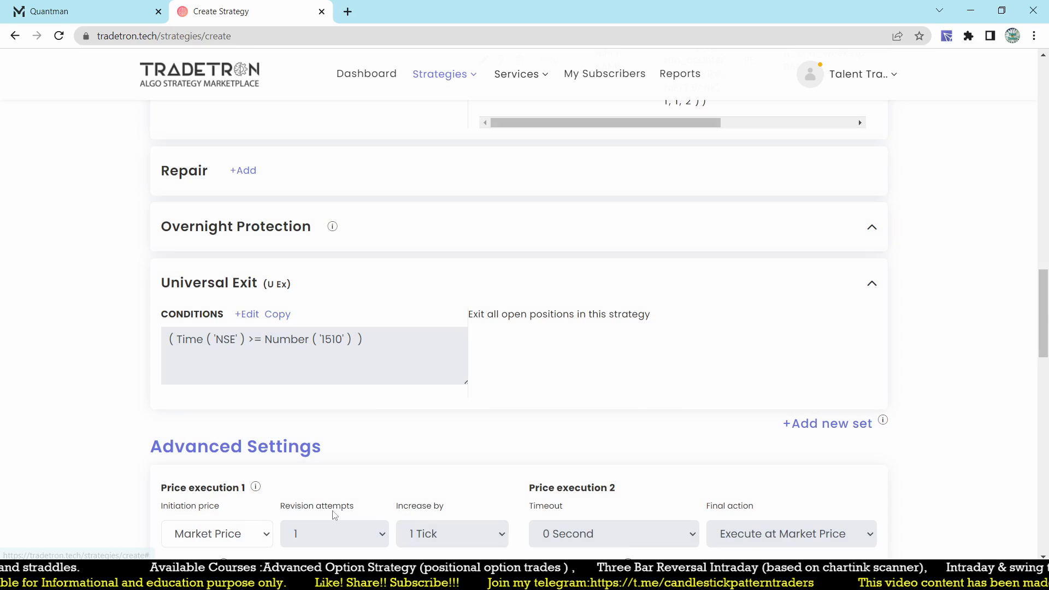
pyautogui.scroll(5, 483, 435)
pyautogui.scroll(-4, 482, 435)
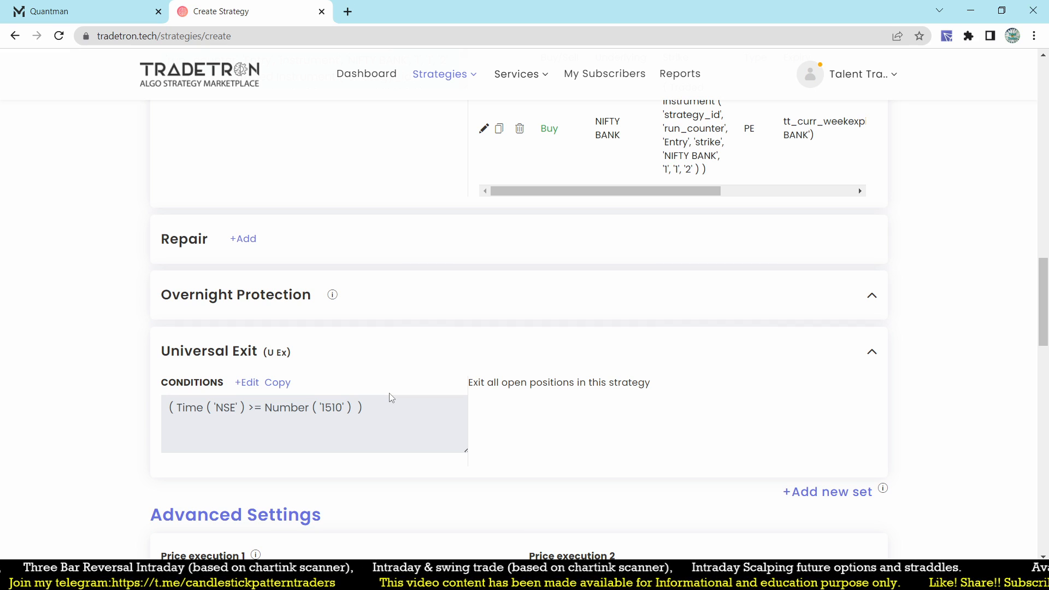
pyautogui.scroll(20, 390, 397)
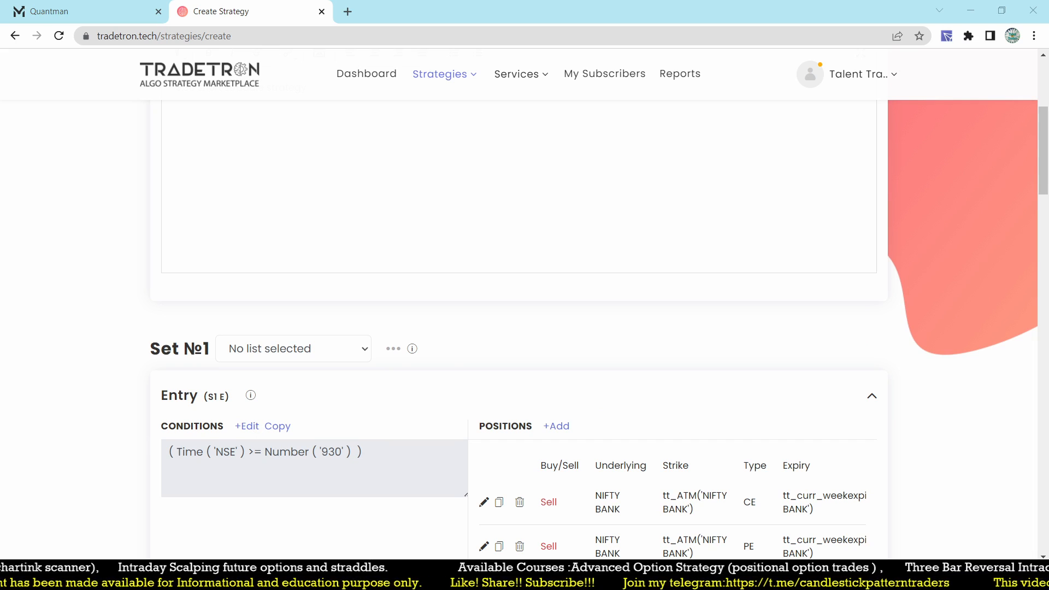
pyautogui.moveTo(200, 214)
pyautogui.mouseDown()
pyautogui.moveTo(198, 229)
pyautogui.moveTo(207, 208)
pyautogui.moveTo(228, 226)
pyautogui.mouseUp()
pyautogui.moveTo(271, 169)
pyautogui.mouseDown()
pyautogui.moveTo(279, 188)
pyautogui.moveTo(297, 158)
pyautogui.mouseUp()
pyautogui.click(277, 169)
pyautogui.click(283, 176)
pyautogui.moveTo(229, 254); pyautogui.dragTo(338, 157)
pyautogui.moveTo(281, 269)
pyautogui.mouseDown()
pyautogui.moveTo(295, 284)
pyautogui.moveTo(324, 242)
pyautogui.mouseUp()
pyautogui.moveTo(349, 204)
pyautogui.mouseDown()
pyautogui.moveTo(363, 211)
pyautogui.moveTo(382, 178)
pyautogui.mouseUp()
pyautogui.click(363, 201)
pyautogui.click(362, 211)
pyautogui.click(375, 194)
pyautogui.moveTo(361, 297)
pyautogui.mouseDown()
pyautogui.moveTo(368, 311)
pyautogui.moveTo(388, 295)
pyautogui.mouseUp()
pyautogui.moveTo(398, 254); pyautogui.dragTo(403, 277)
pyautogui.moveTo(403, 277); pyautogui.dragTo(474, 196)
pyautogui.click(449, 202)
pyautogui.moveTo(513, 153); pyautogui.dragTo(538, 140)
pyautogui.click(536, 123)
pyautogui.click(530, 134)
pyautogui.click(543, 131)
pyautogui.moveTo(552, 176)
pyautogui.mouseDown()
pyautogui.moveTo(566, 189)
pyautogui.moveTo(633, 108)
pyautogui.mouseUp()
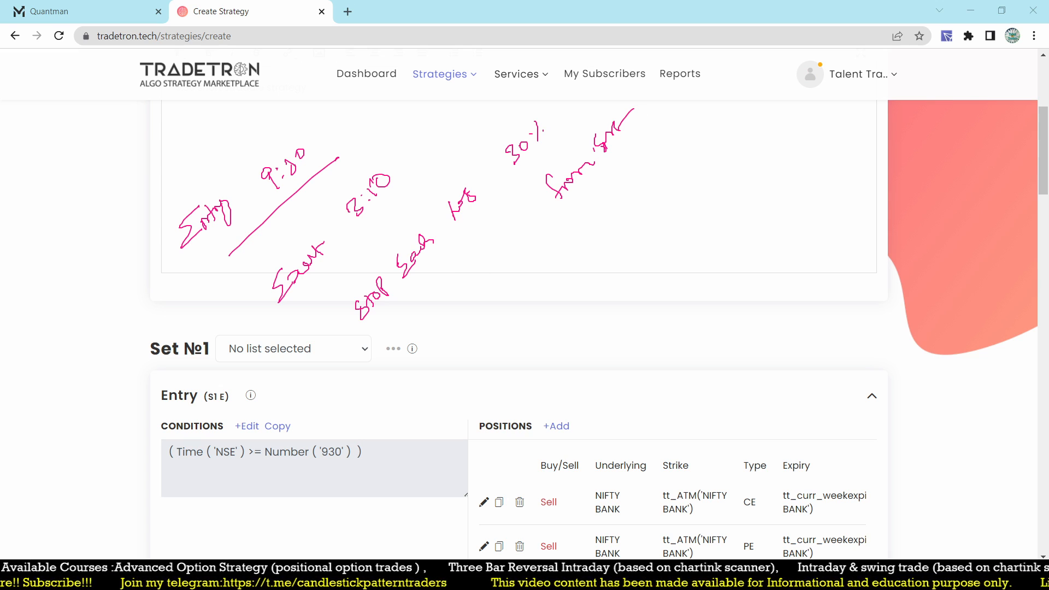
pyautogui.press('Escape')
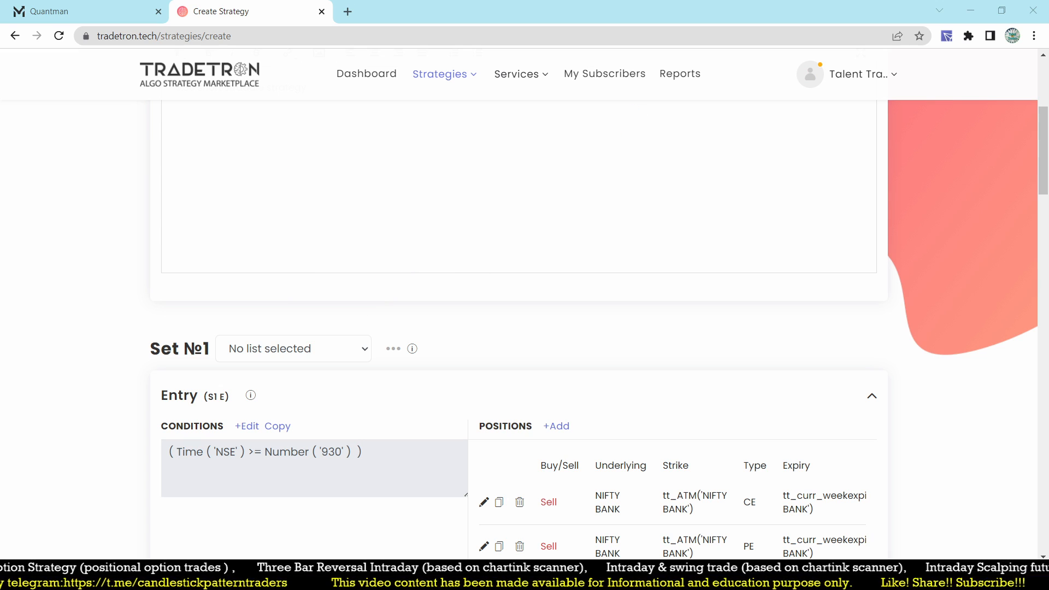
# Switch to Quantman and review the backtest's profit, loss and drawdown statistics.
pyautogui.click(118, 7)
pyautogui.scroll(-8, 306, 235)
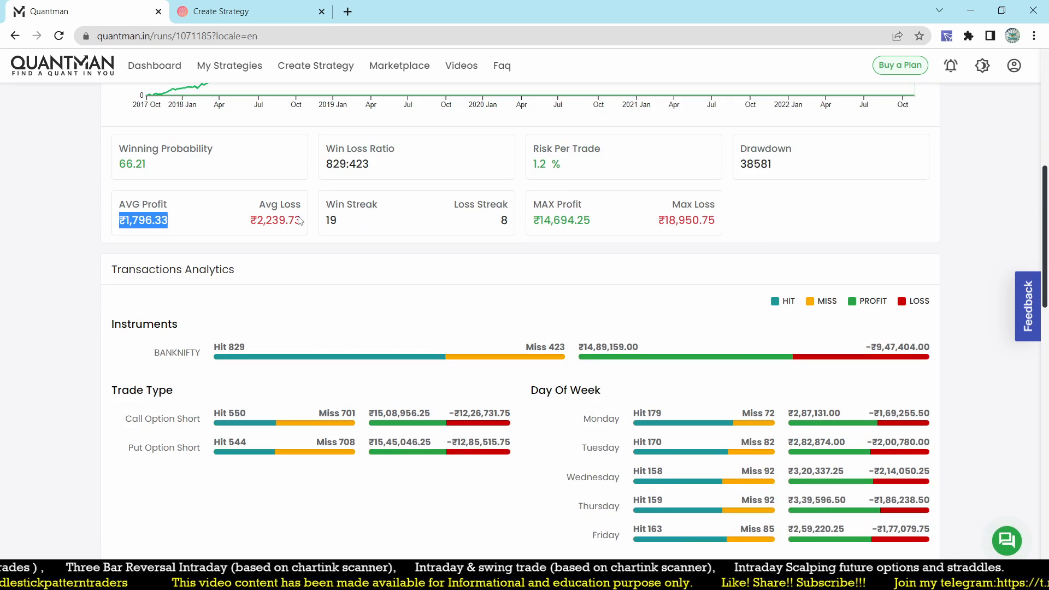
# Review the total profit and the date range of the BANKNIFTY backtest run.
pyautogui.scroll(8, 313, 295)
pyautogui.doubleClick(151, 173)
pyautogui.keyDown('shift'); pyautogui.click(197, 192); pyautogui.keyUp('shift')
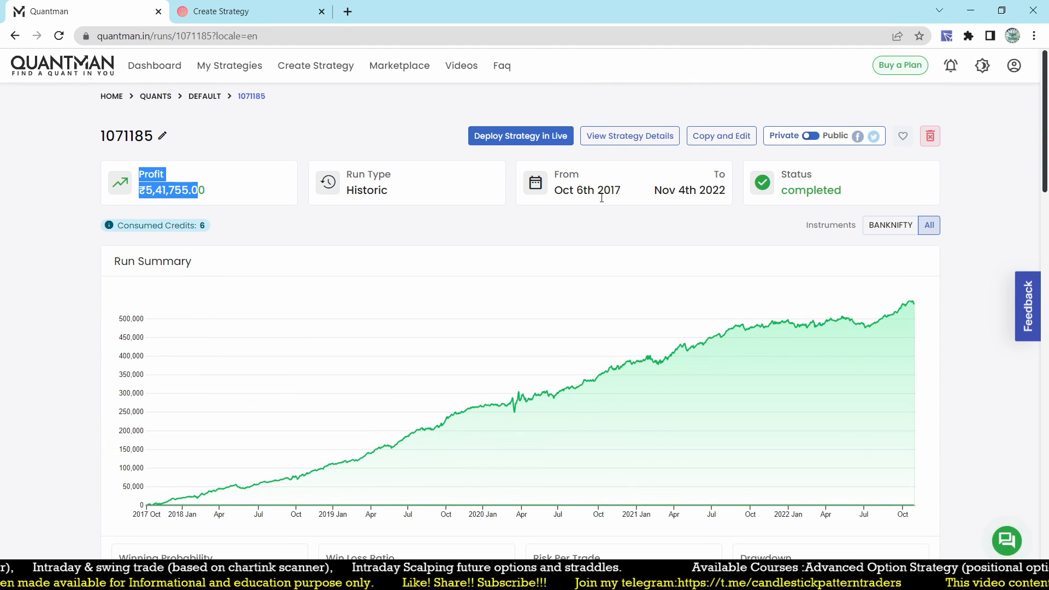
# Switch to Tradetron and review the strategy sections from Entry through both Repair Once sections to Universal Exit.
pyautogui.click(248, 11)
pyautogui.scroll(-6, 548, 350)
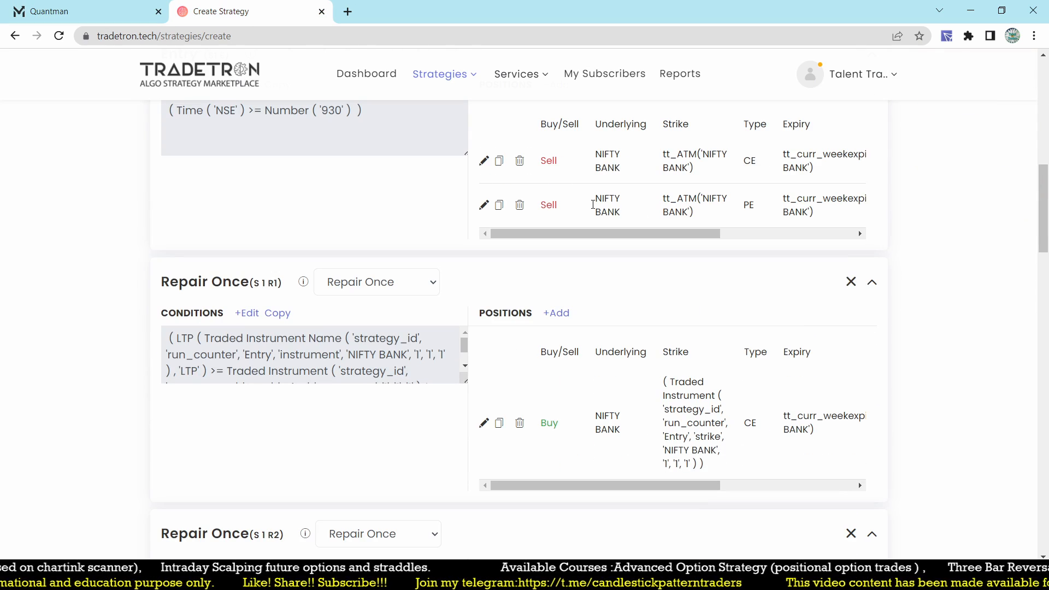
pyautogui.scroll(3, 548, 350)
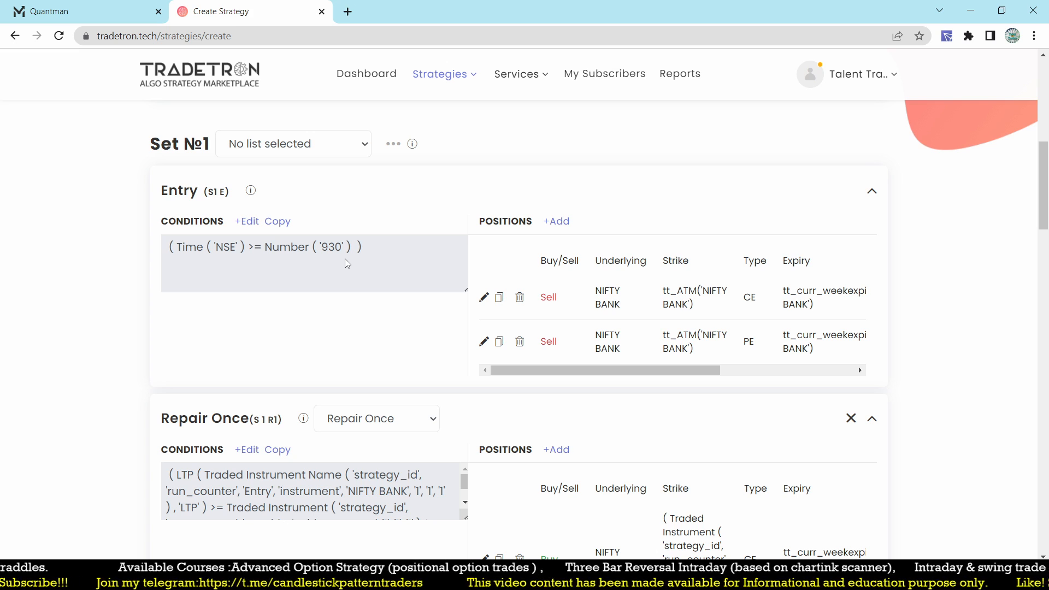
pyautogui.scroll(-12, 345, 258)
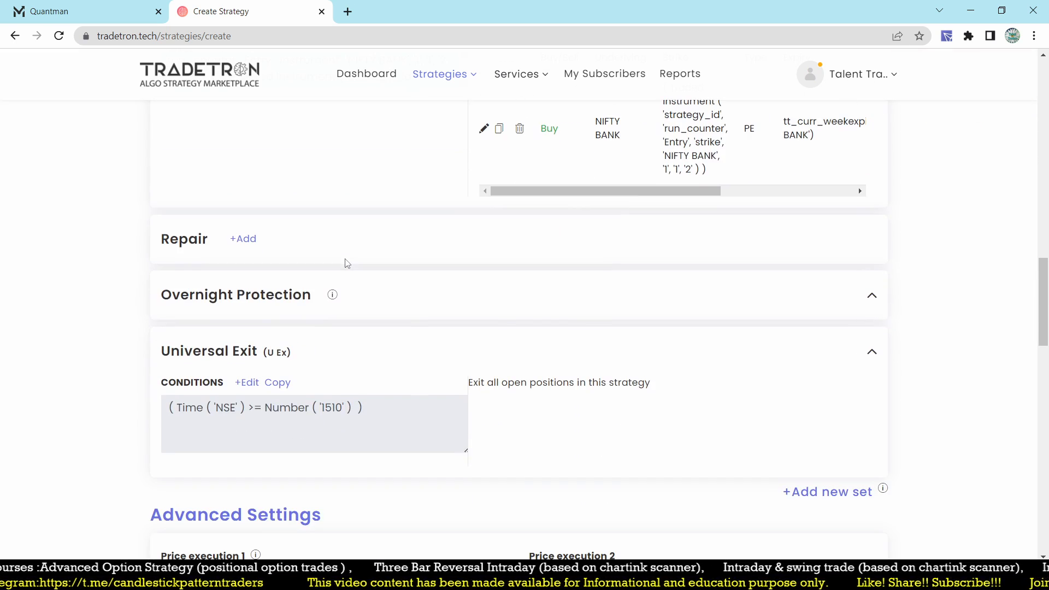
# In the Advanced Settings, set the required capital to 180000 and reactivation on exit after 12 hours.
pyautogui.scroll(-8, 345, 262)
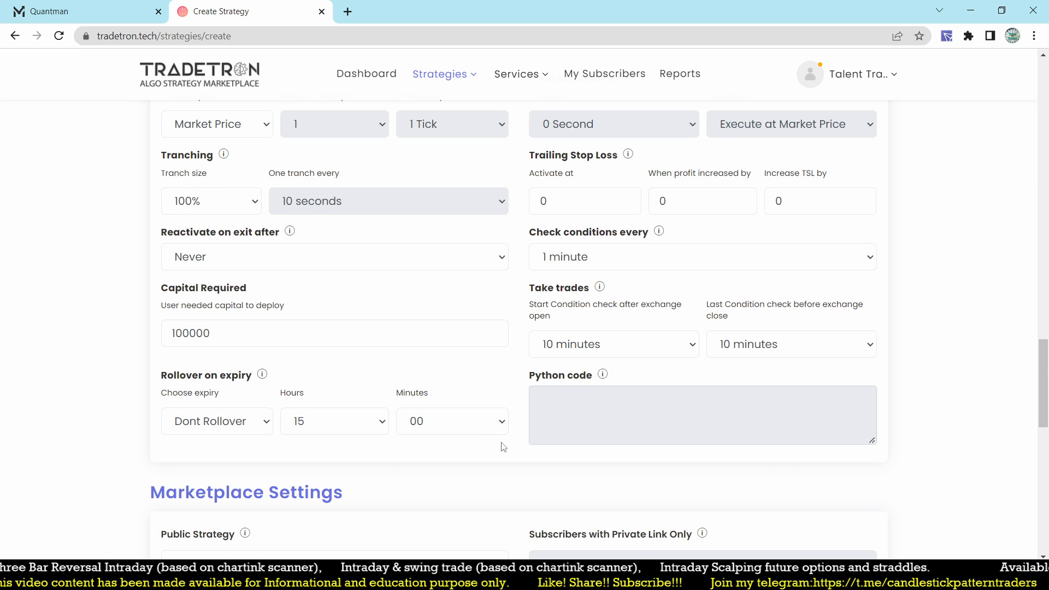
pyautogui.moveTo(262, 333); pyautogui.dragTo(127, 337)
pyautogui.write('18000')
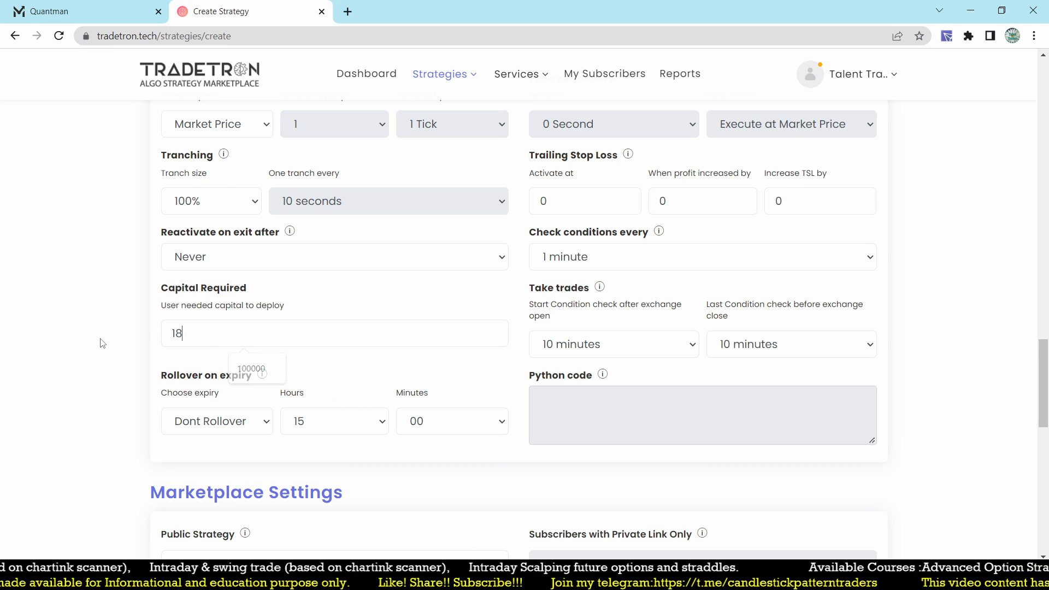
pyautogui.click(223, 261)
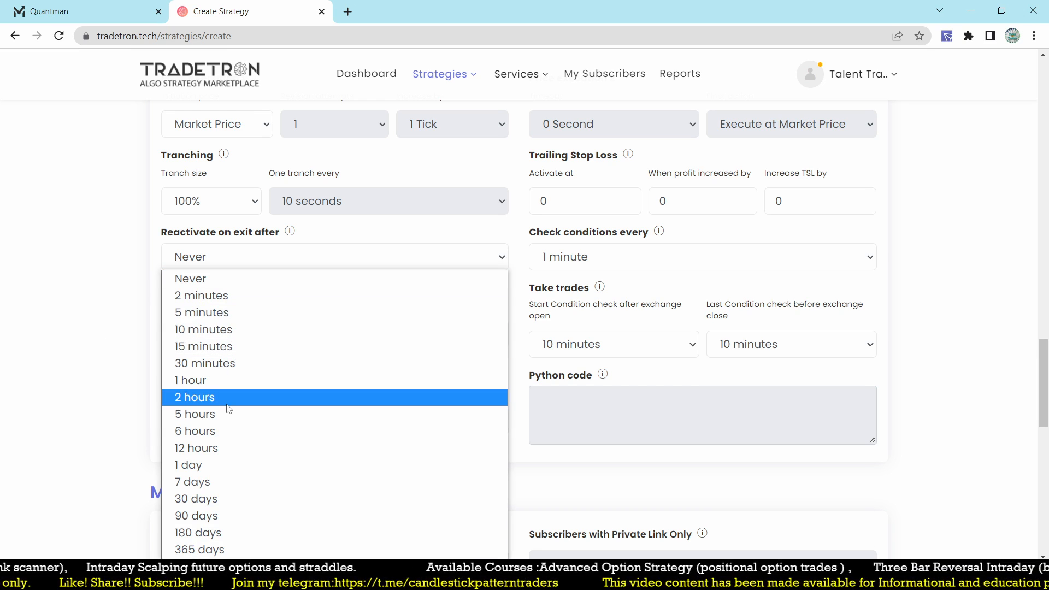
pyautogui.click(213, 449)
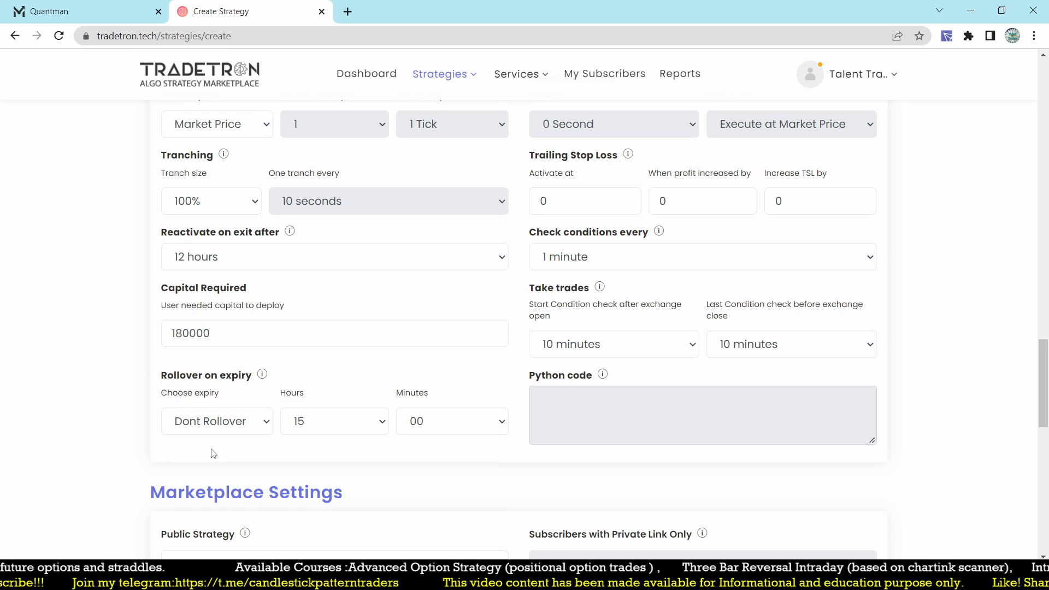
# Check the remaining Advanced Settings, including the condition check interval, and create the strategy.
pyautogui.scroll(1, 259, 319)
pyautogui.scroll(-2, 257, 322)
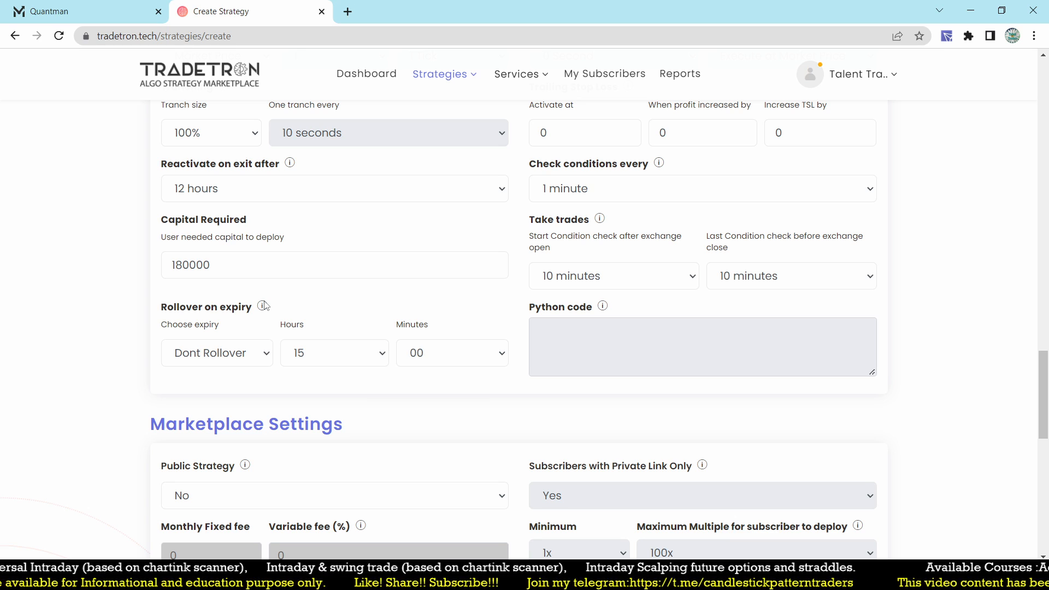
pyautogui.scroll(1, 352, 350)
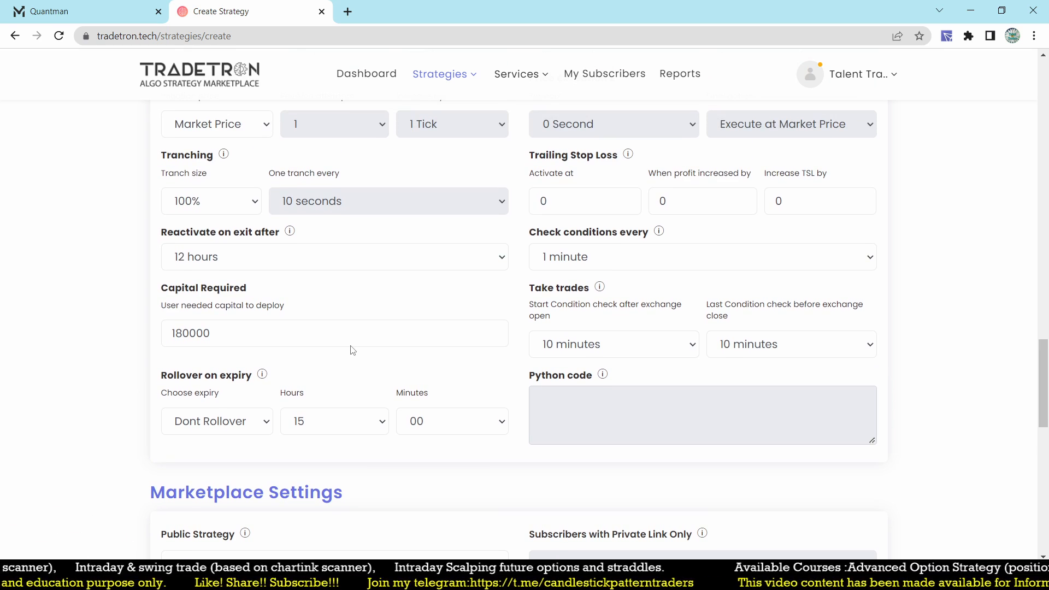
pyautogui.scroll(1, 541, 301)
pyautogui.click(605, 326)
pyautogui.click(606, 326)
pyautogui.scroll(1, 465, 302)
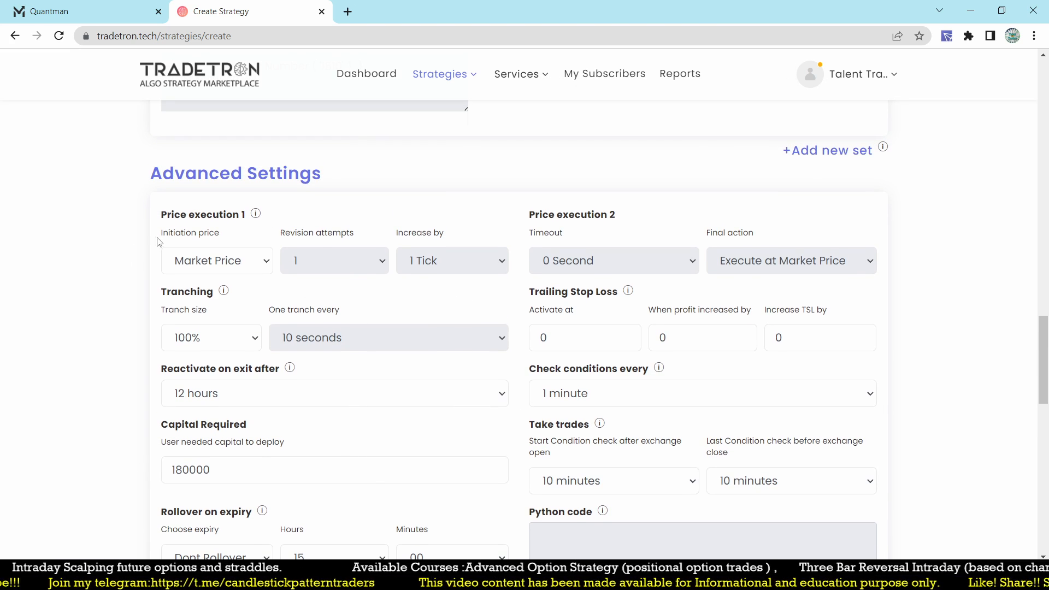
pyautogui.scroll(-7, 713, 236)
pyautogui.click(563, 471)
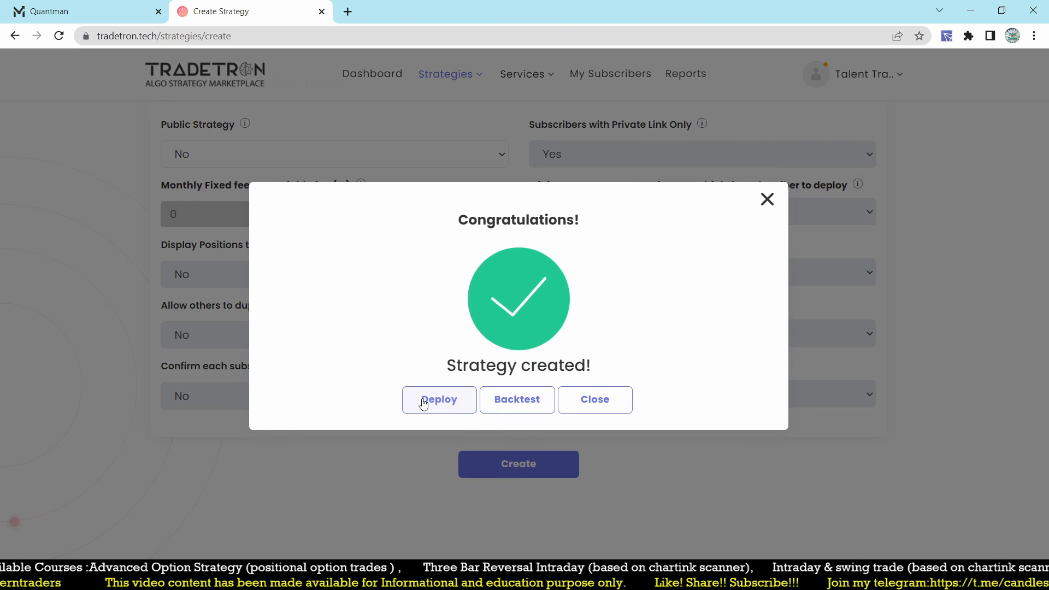
# Deploy the strategy with the Paper Trading execution type and a 1x multiplier, and acknowledge the deployment message.
pyautogui.click(445, 409)
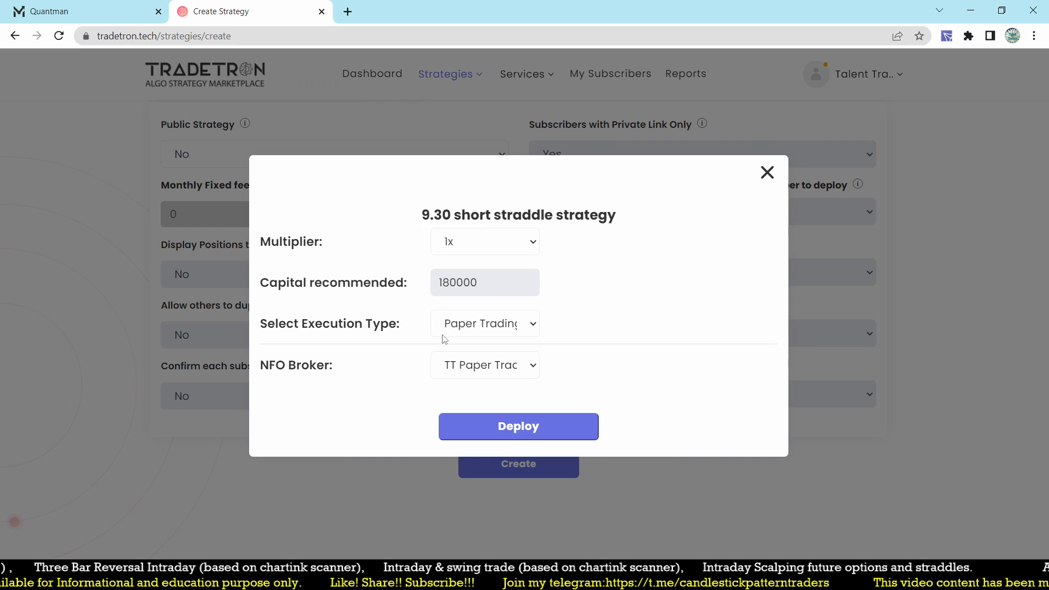
pyautogui.click(465, 325)
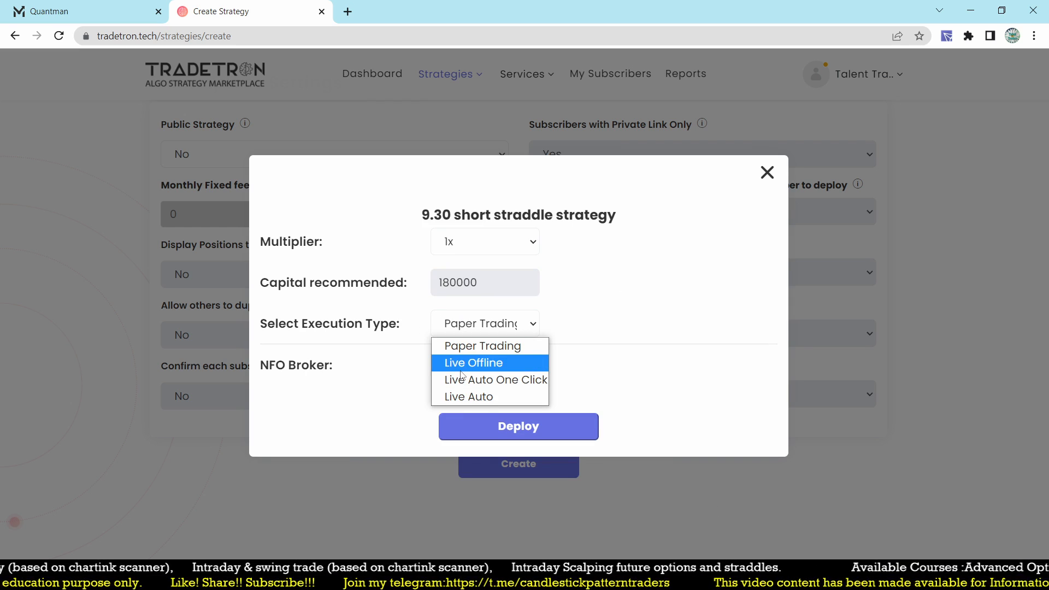
pyautogui.click(488, 344)
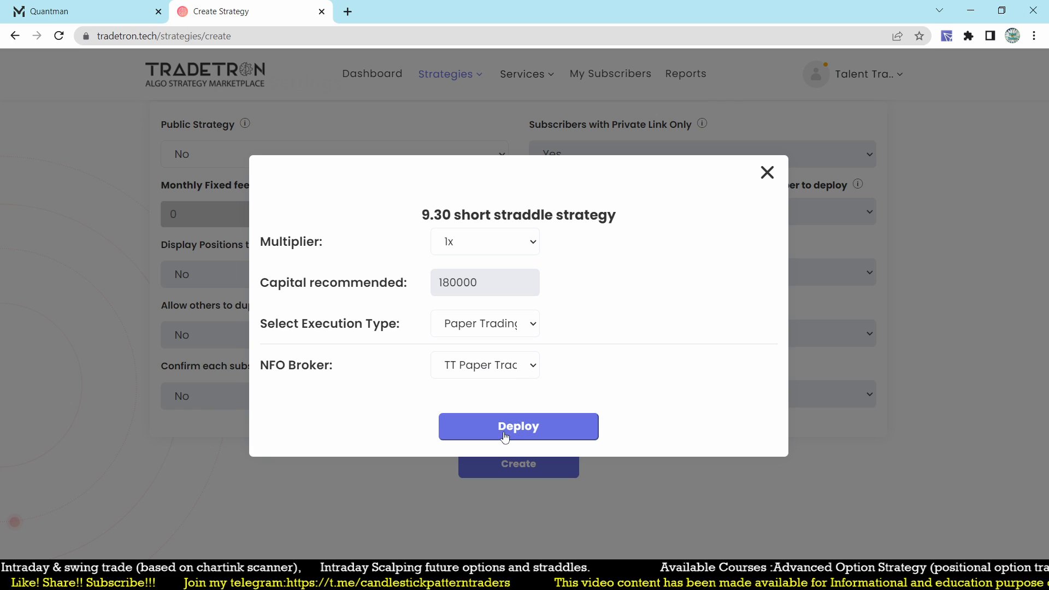
pyautogui.click(473, 247)
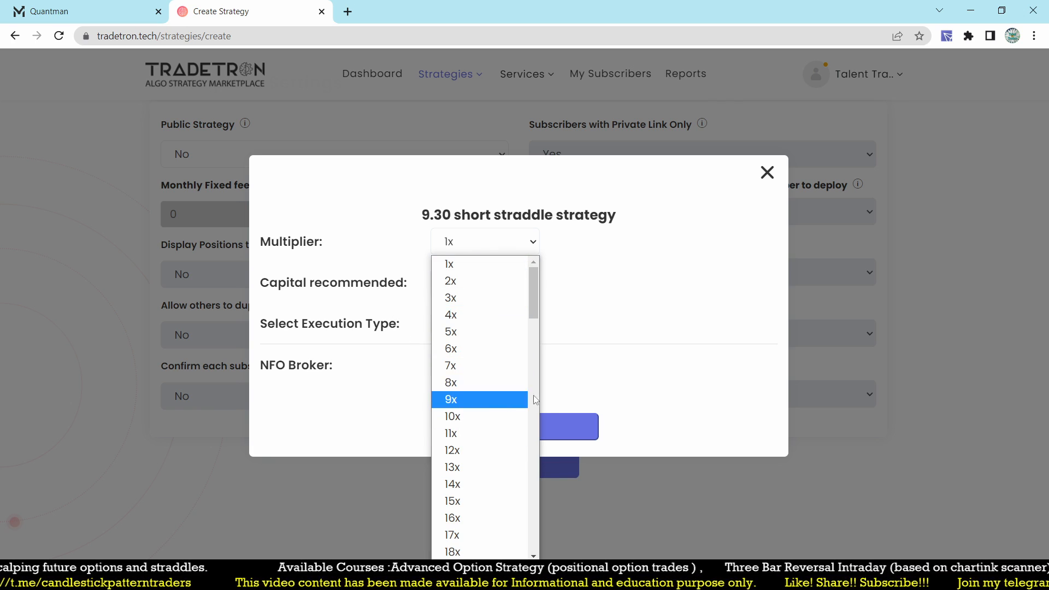
pyautogui.click(632, 304)
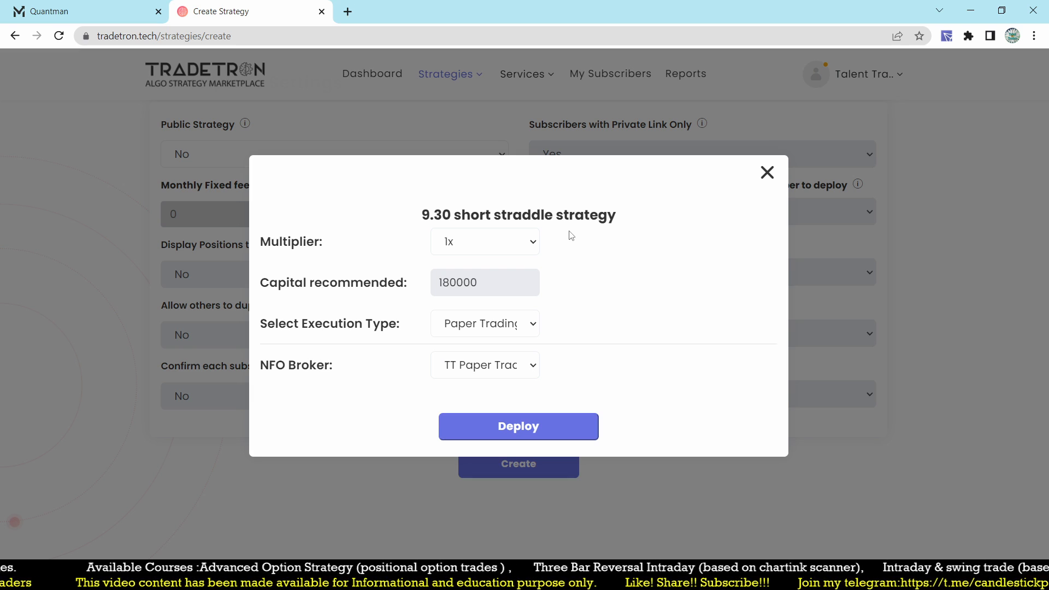
pyautogui.click(509, 441)
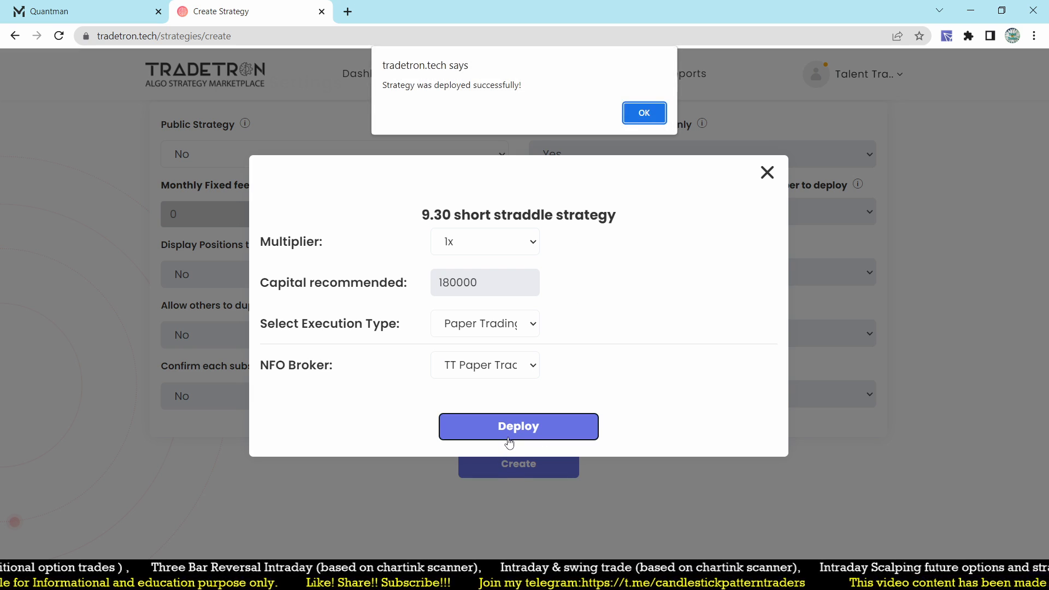
pyautogui.click(644, 113)
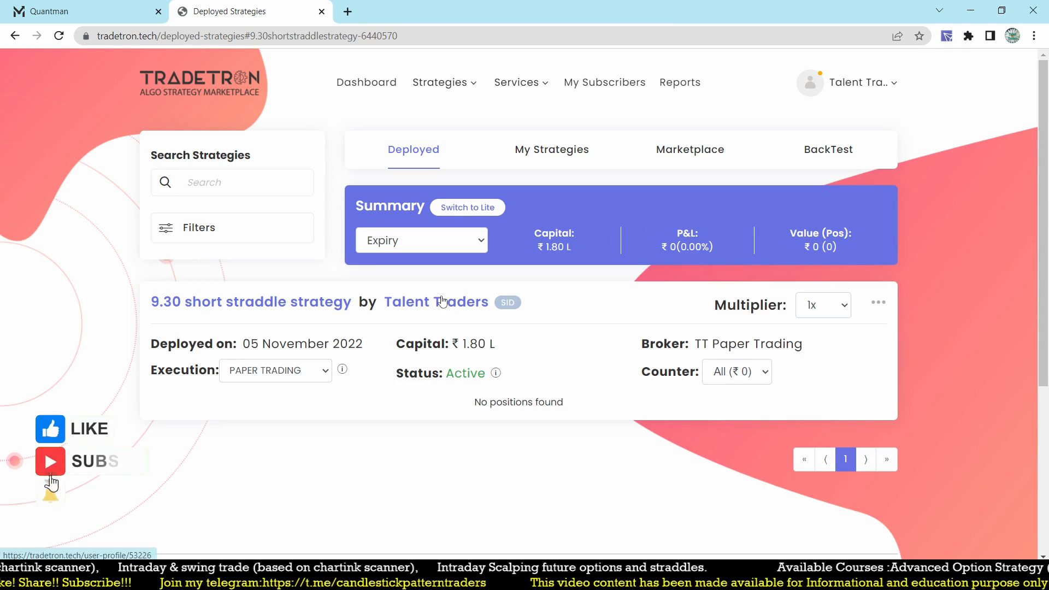
# Review the deployed strategy's capital, execution type, broker and status on the Deployed page.
pyautogui.scroll(-1, 443, 301)
pyautogui.scroll(-2, 443, 300)
pyautogui.scroll(4, 443, 300)
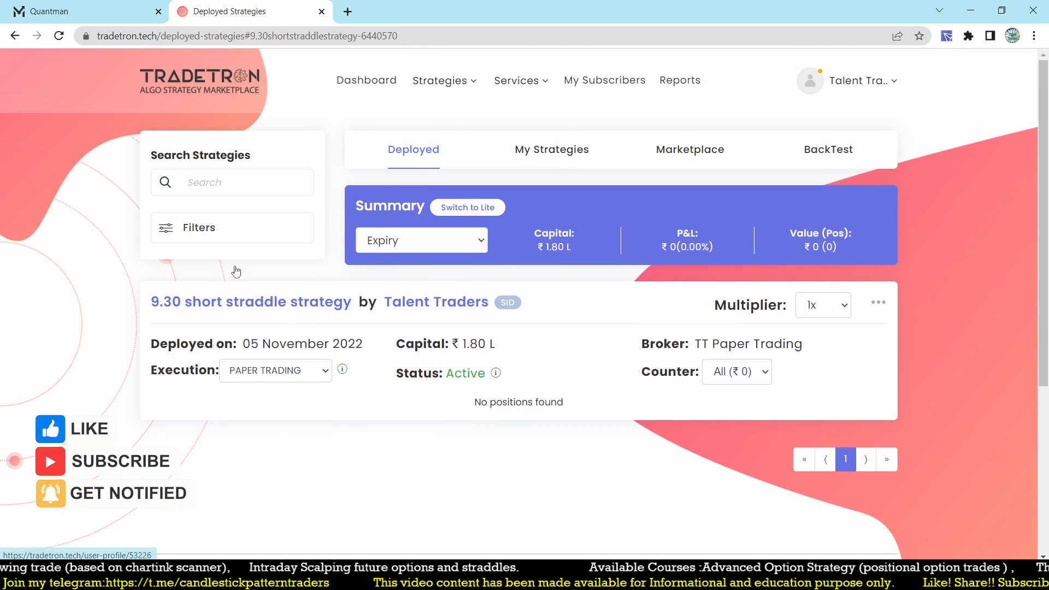